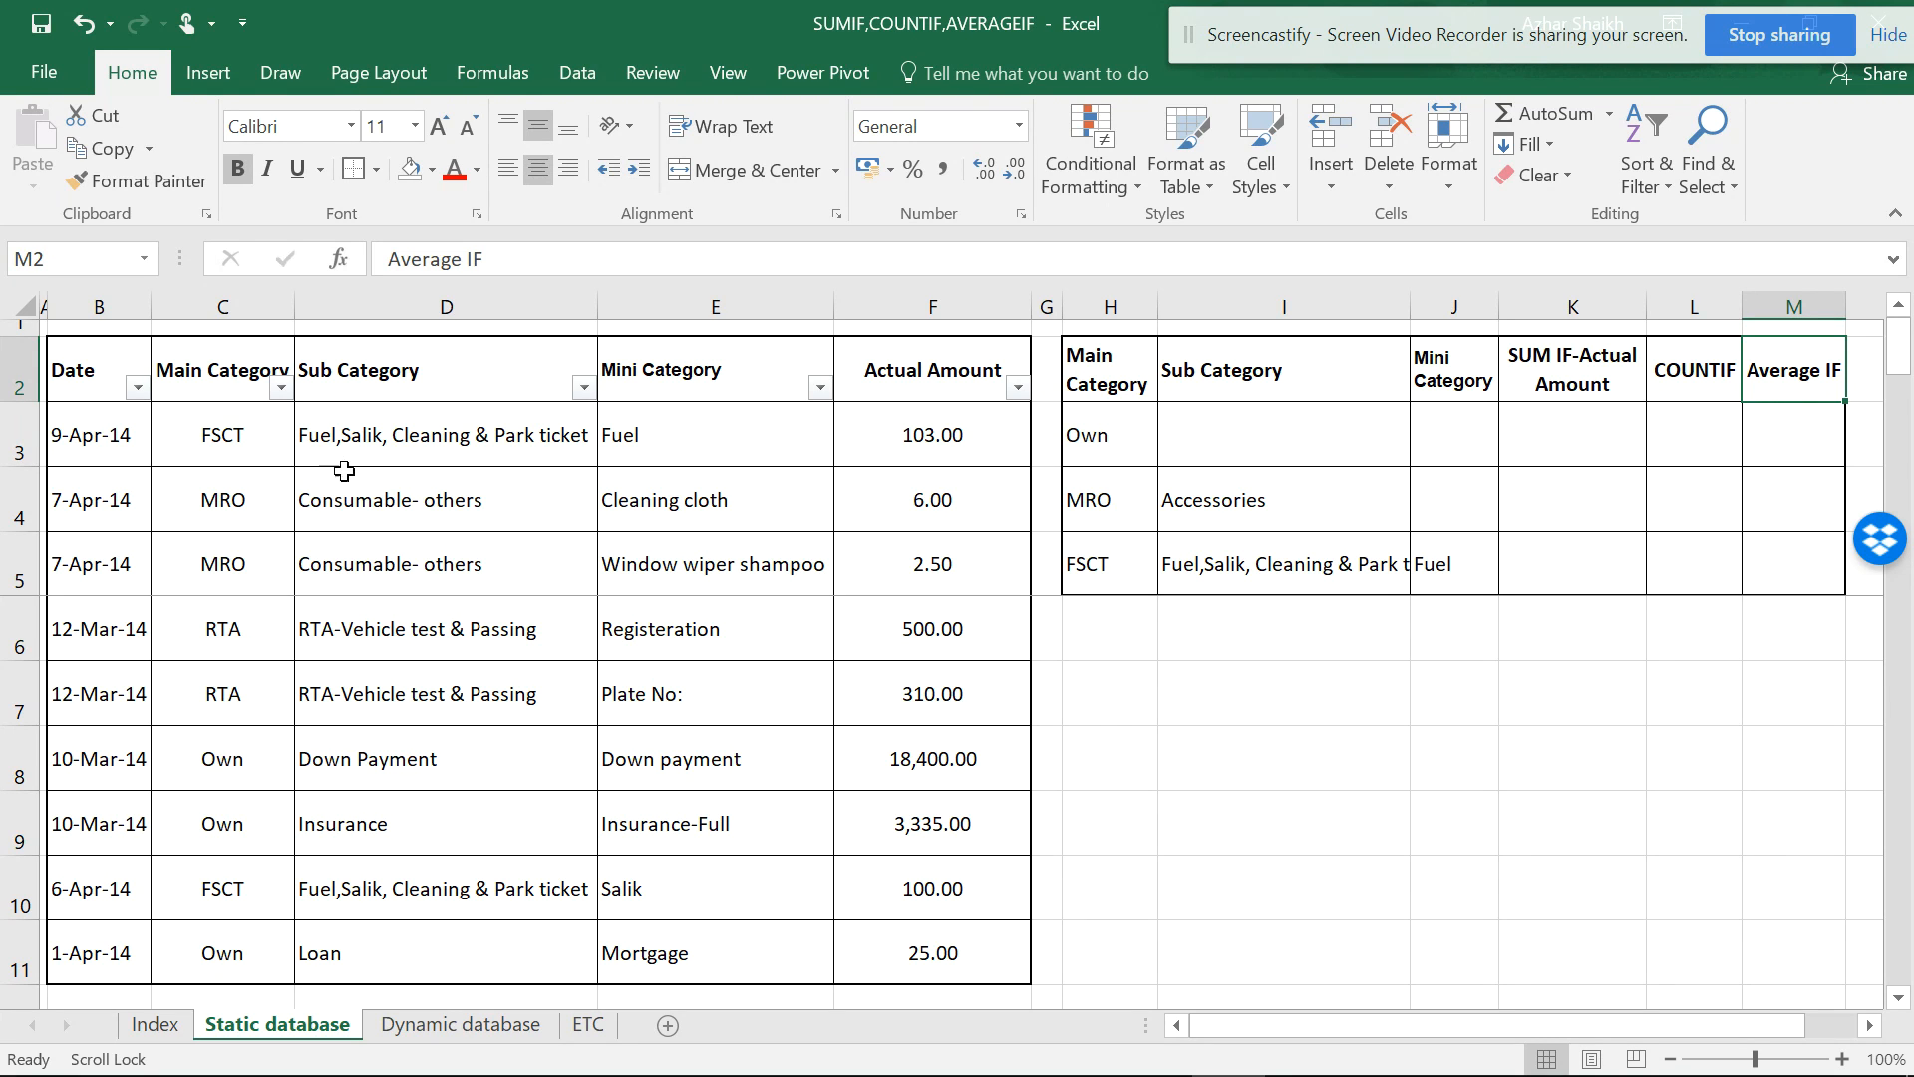
# Examine the Main Category entries and the Main Category, Sub Category and Mini Category headers of the data table
pyautogui.click(245, 432)
pyautogui.moveTo(240, 446); pyautogui.dragTo(286, 457)
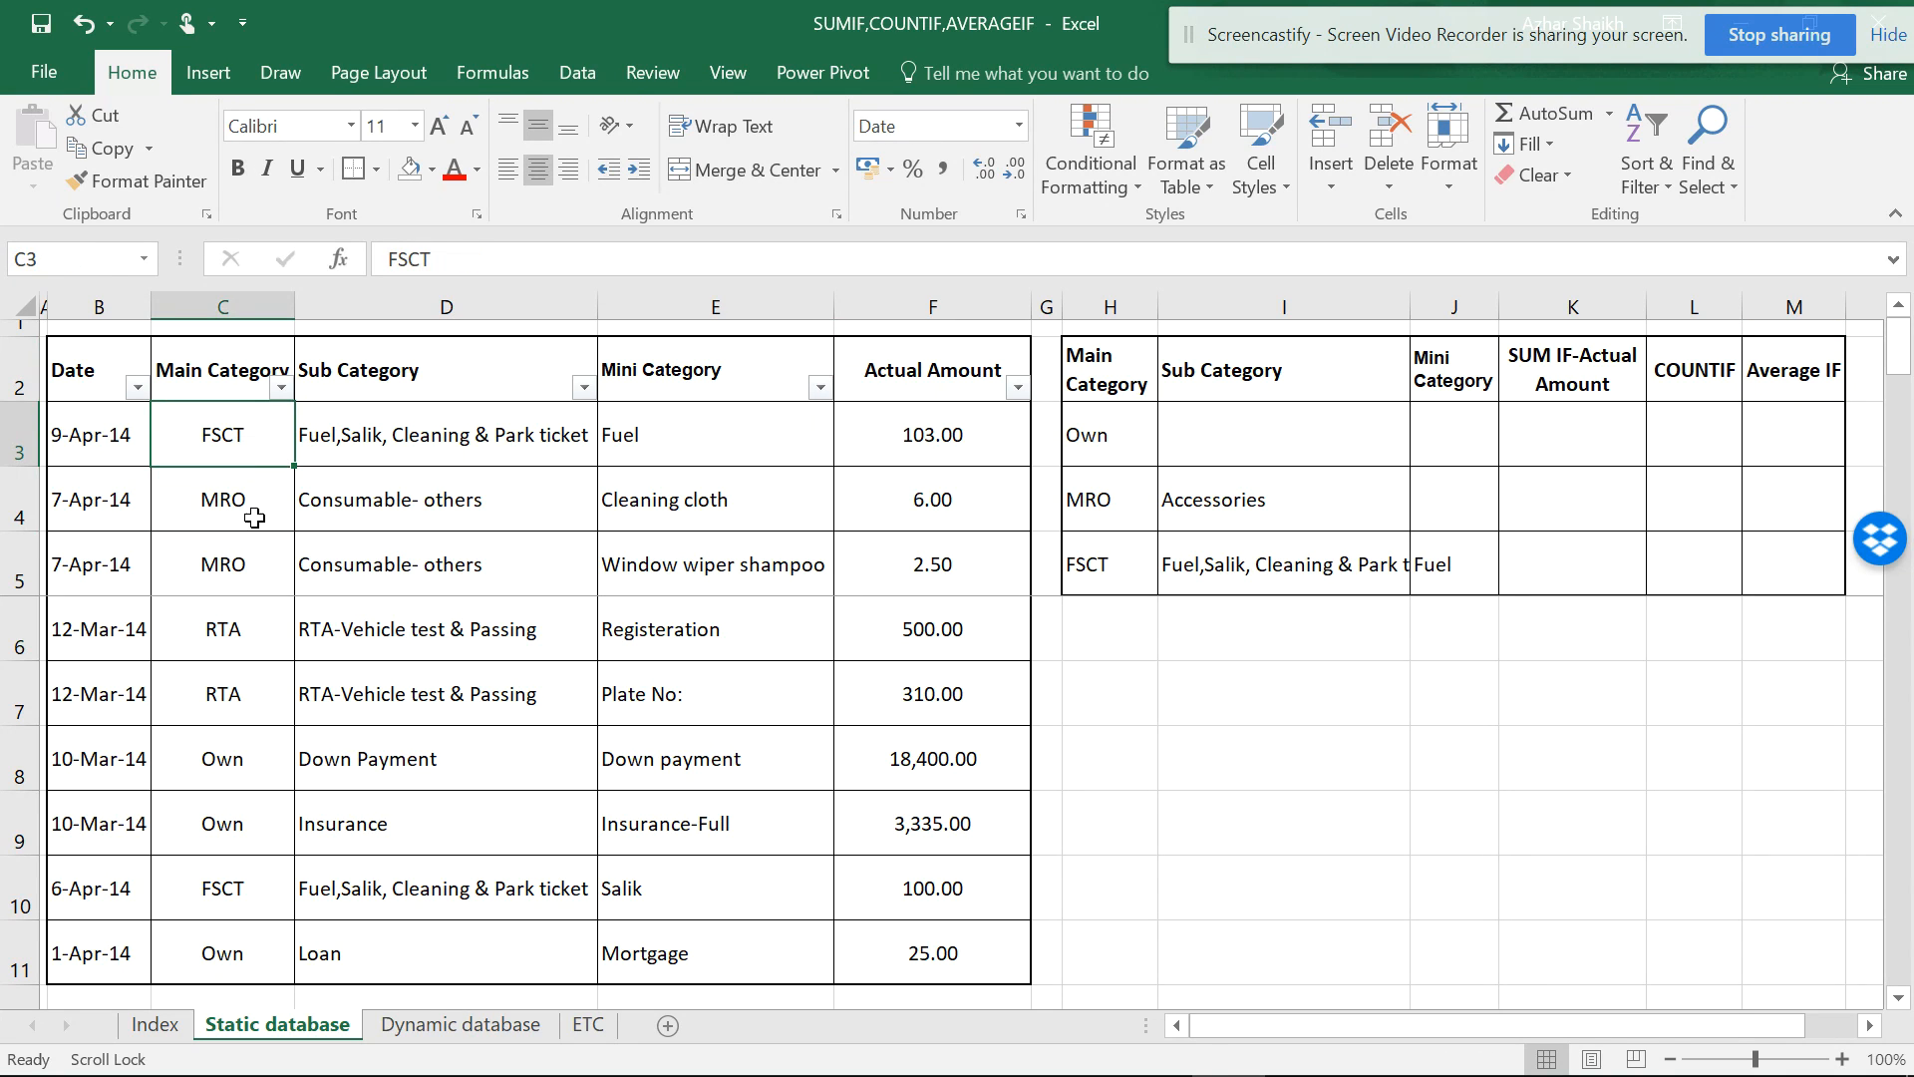
pyautogui.moveTo(219, 747); pyautogui.dragTo(222, 828)
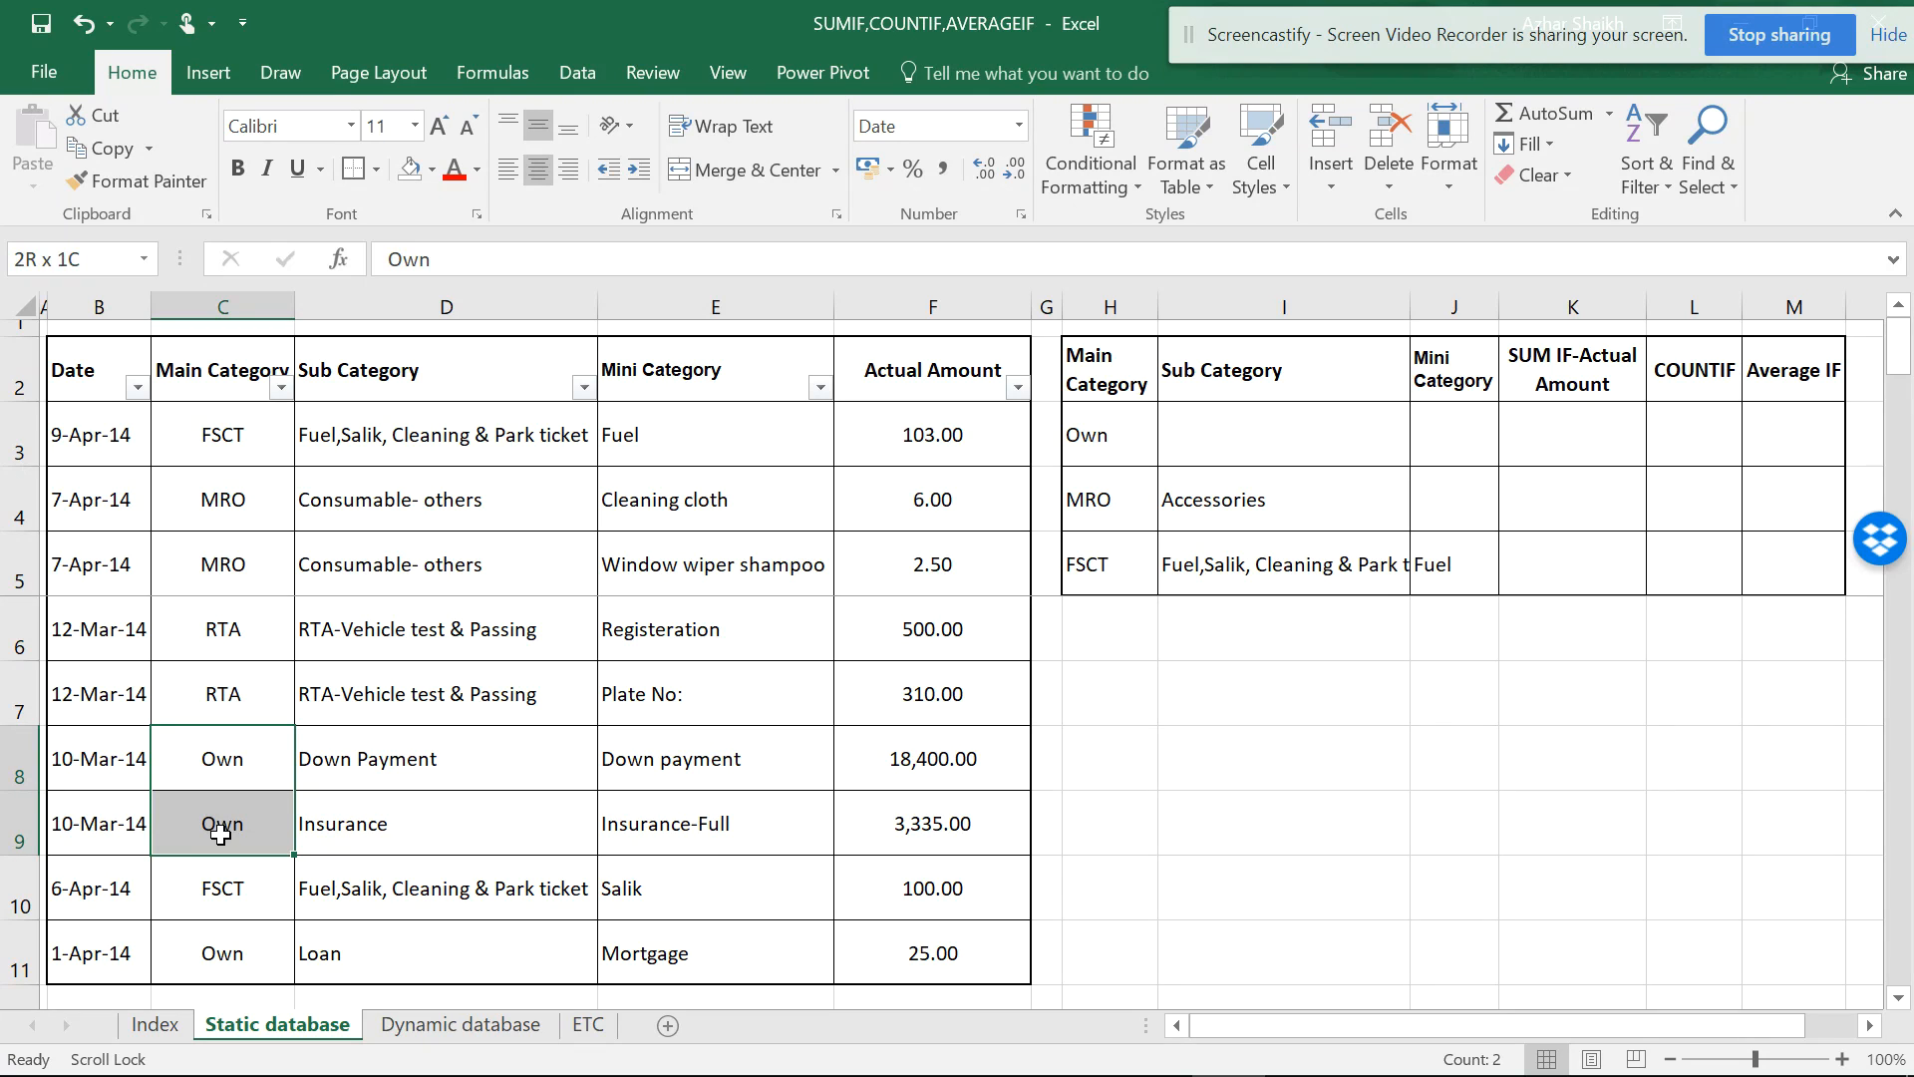
pyautogui.moveTo(239, 435); pyautogui.dragTo(237, 560)
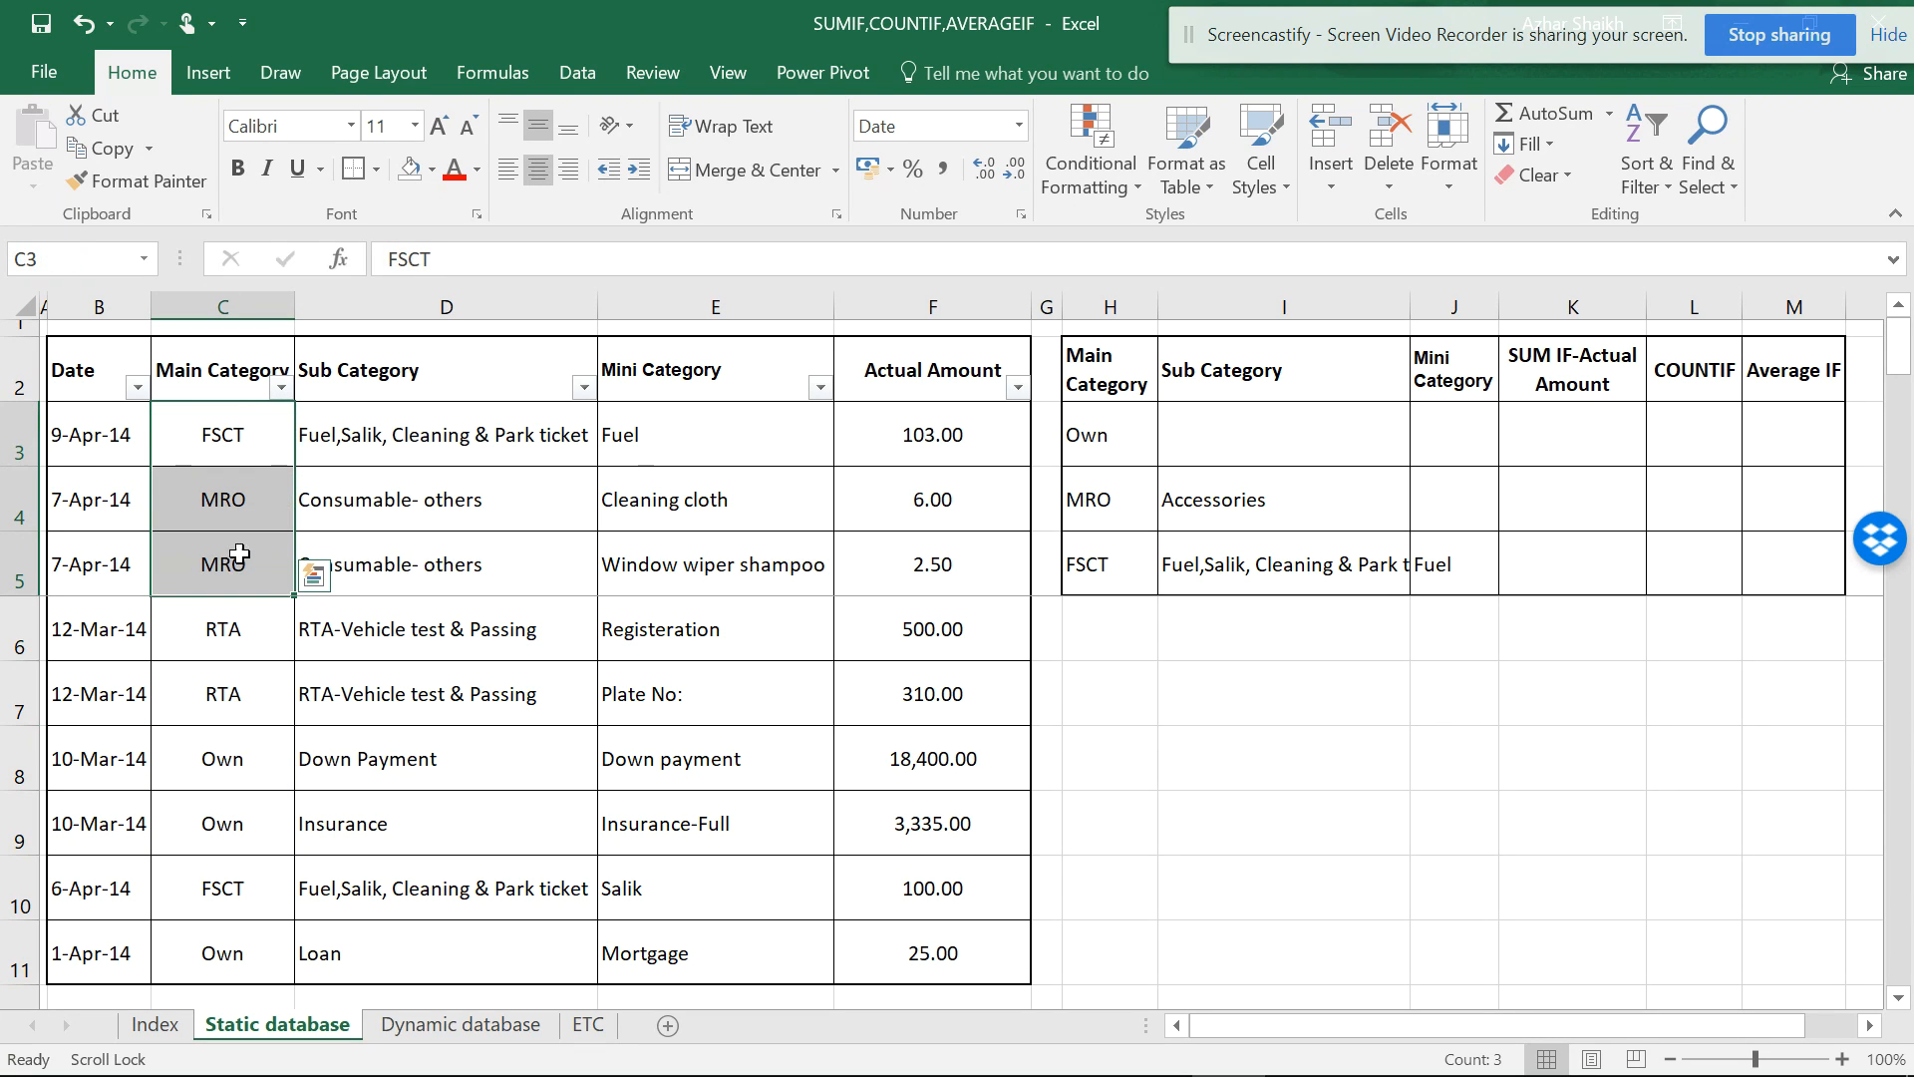
pyautogui.click(249, 379)
pyautogui.click(399, 379)
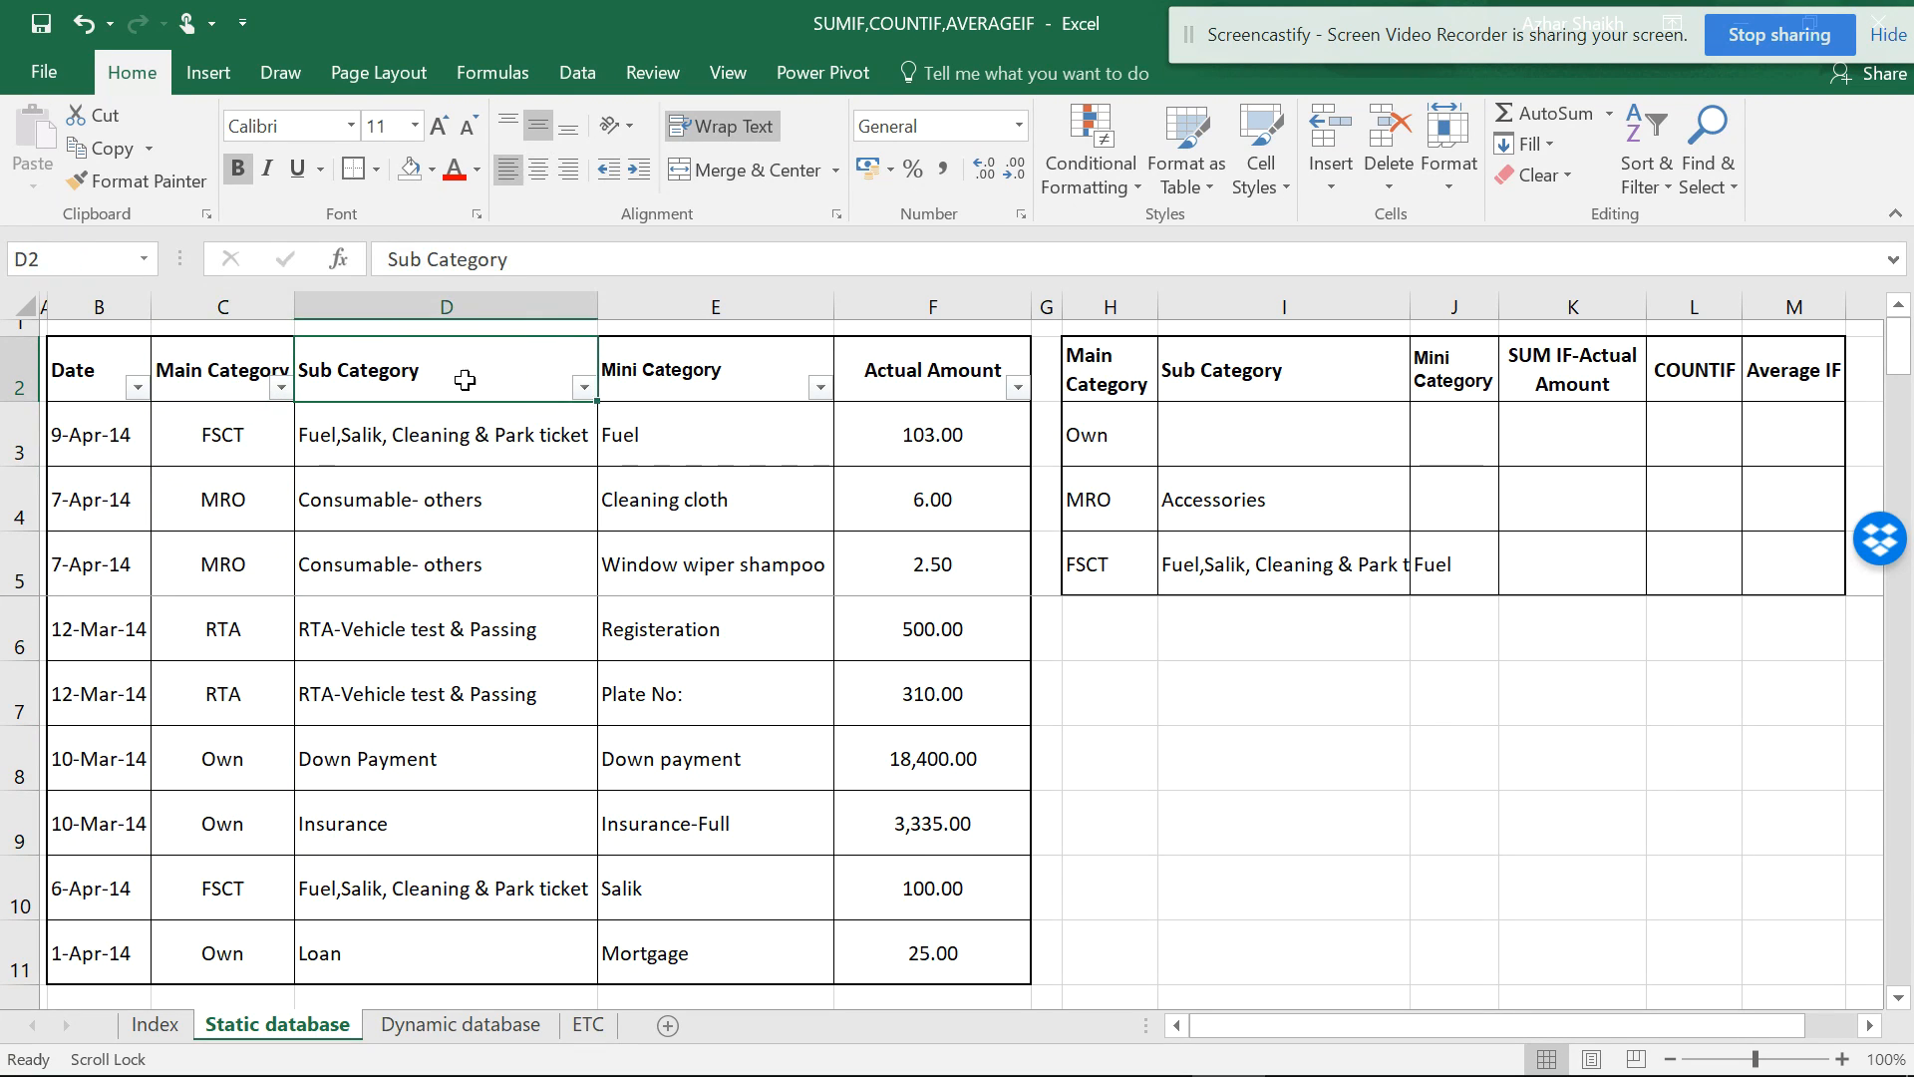
pyautogui.click(703, 387)
pyautogui.click(228, 436)
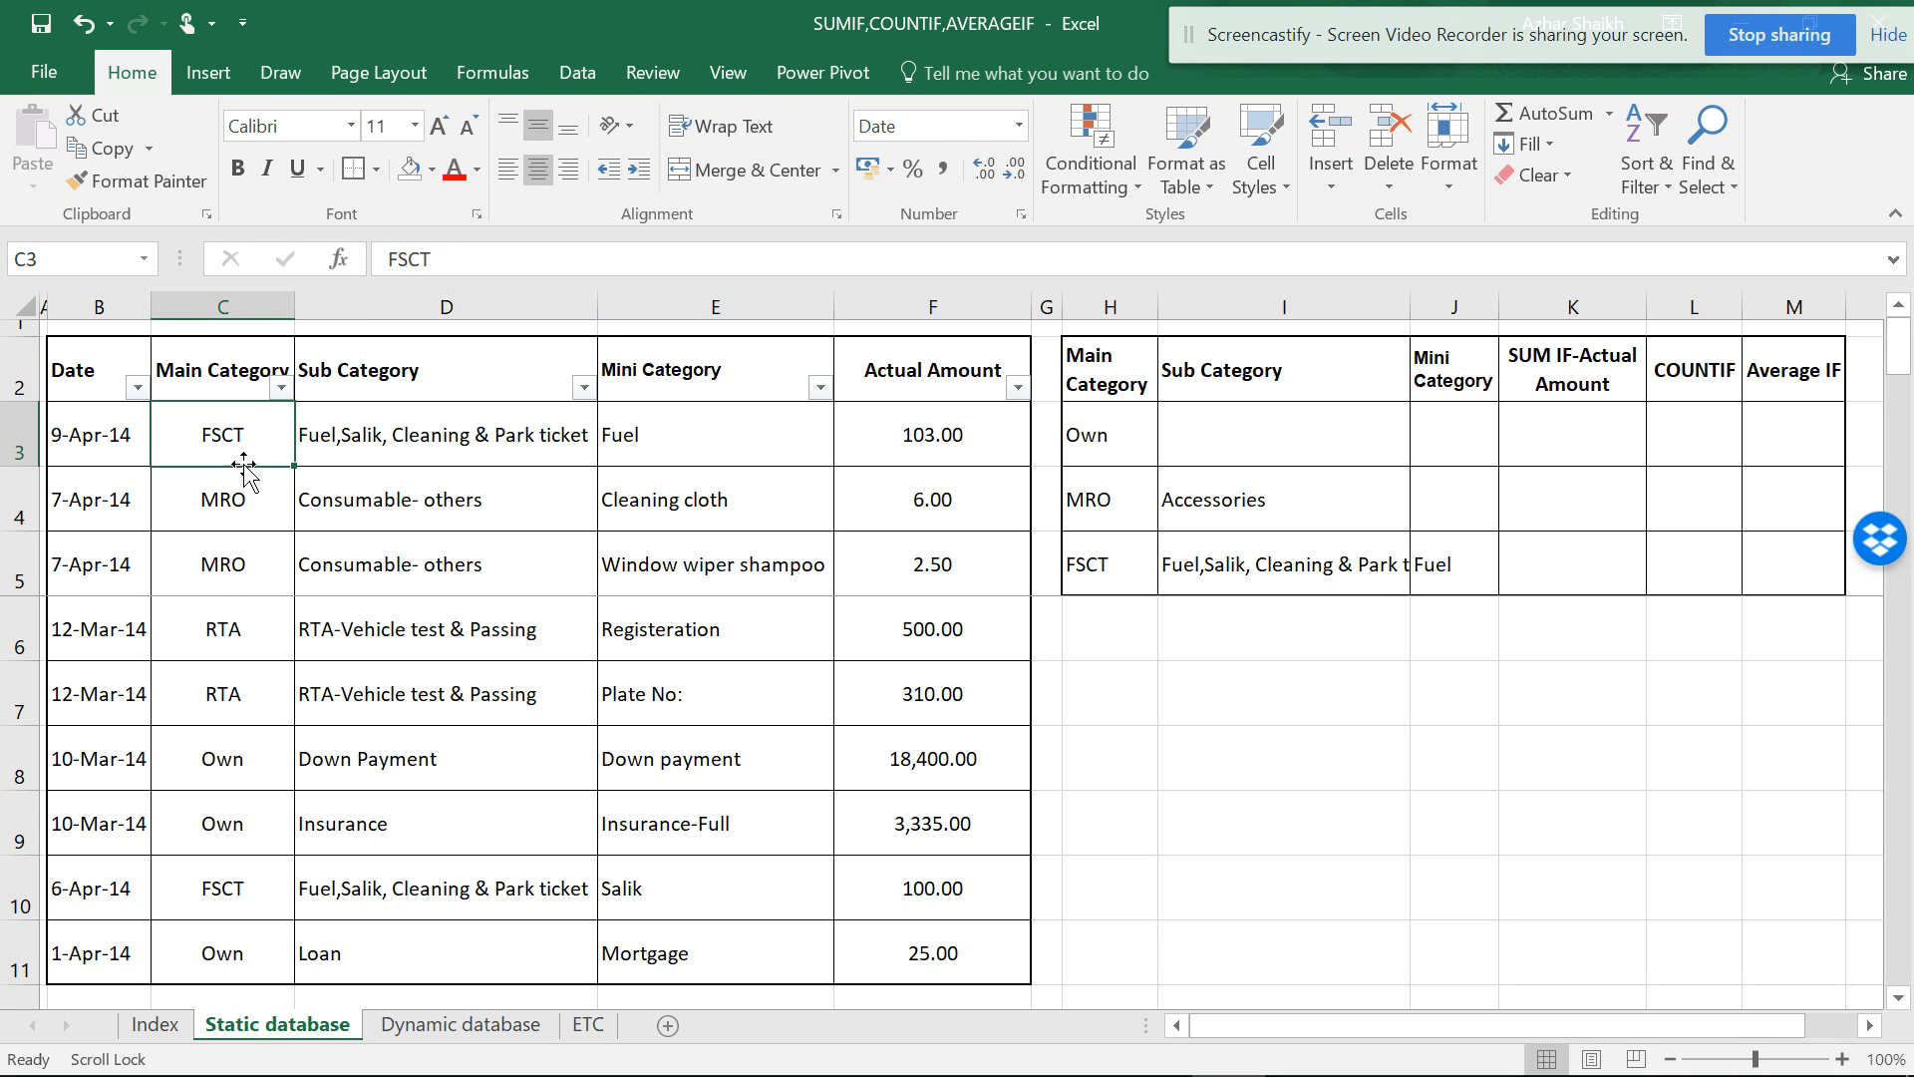
# Filter the Main Category column to show only Own and clear that filter again
pyautogui.click(283, 389)
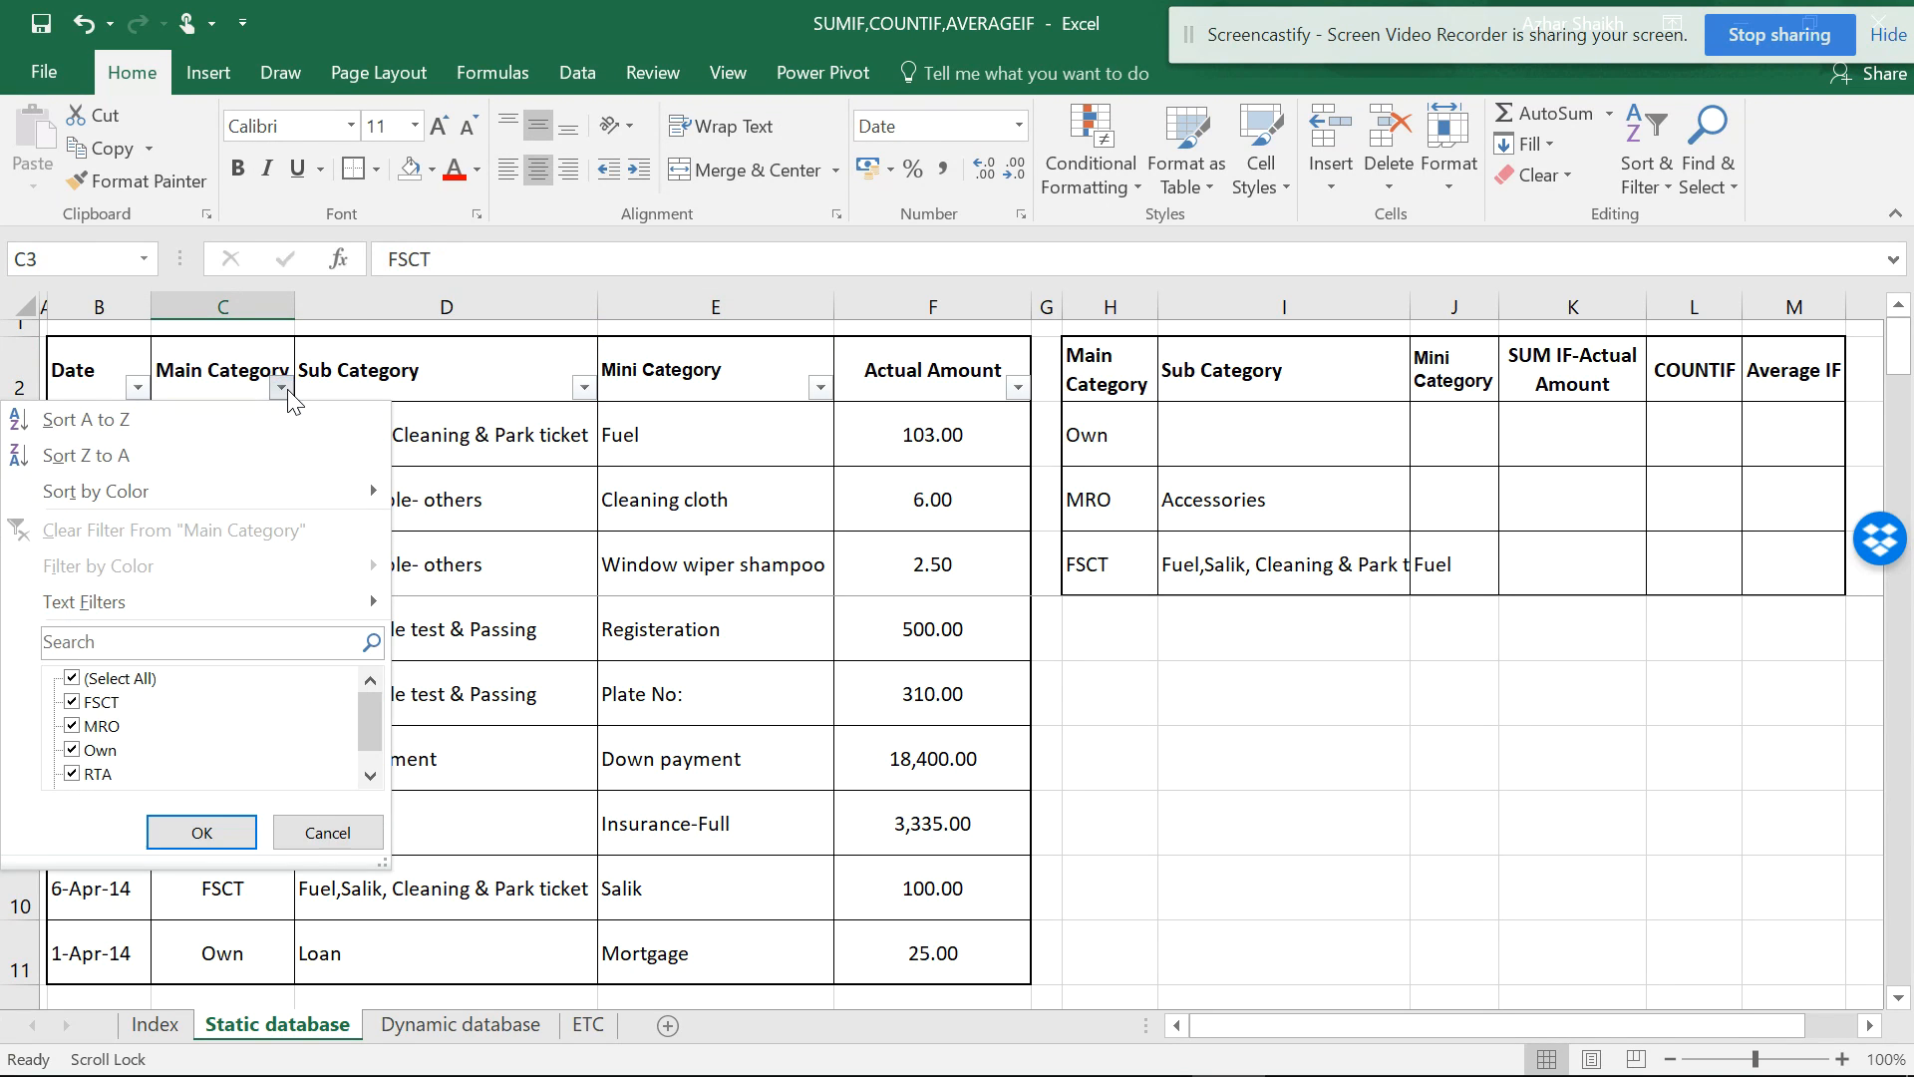
pyautogui.moveTo(213, 490)
pyautogui.click(72, 678)
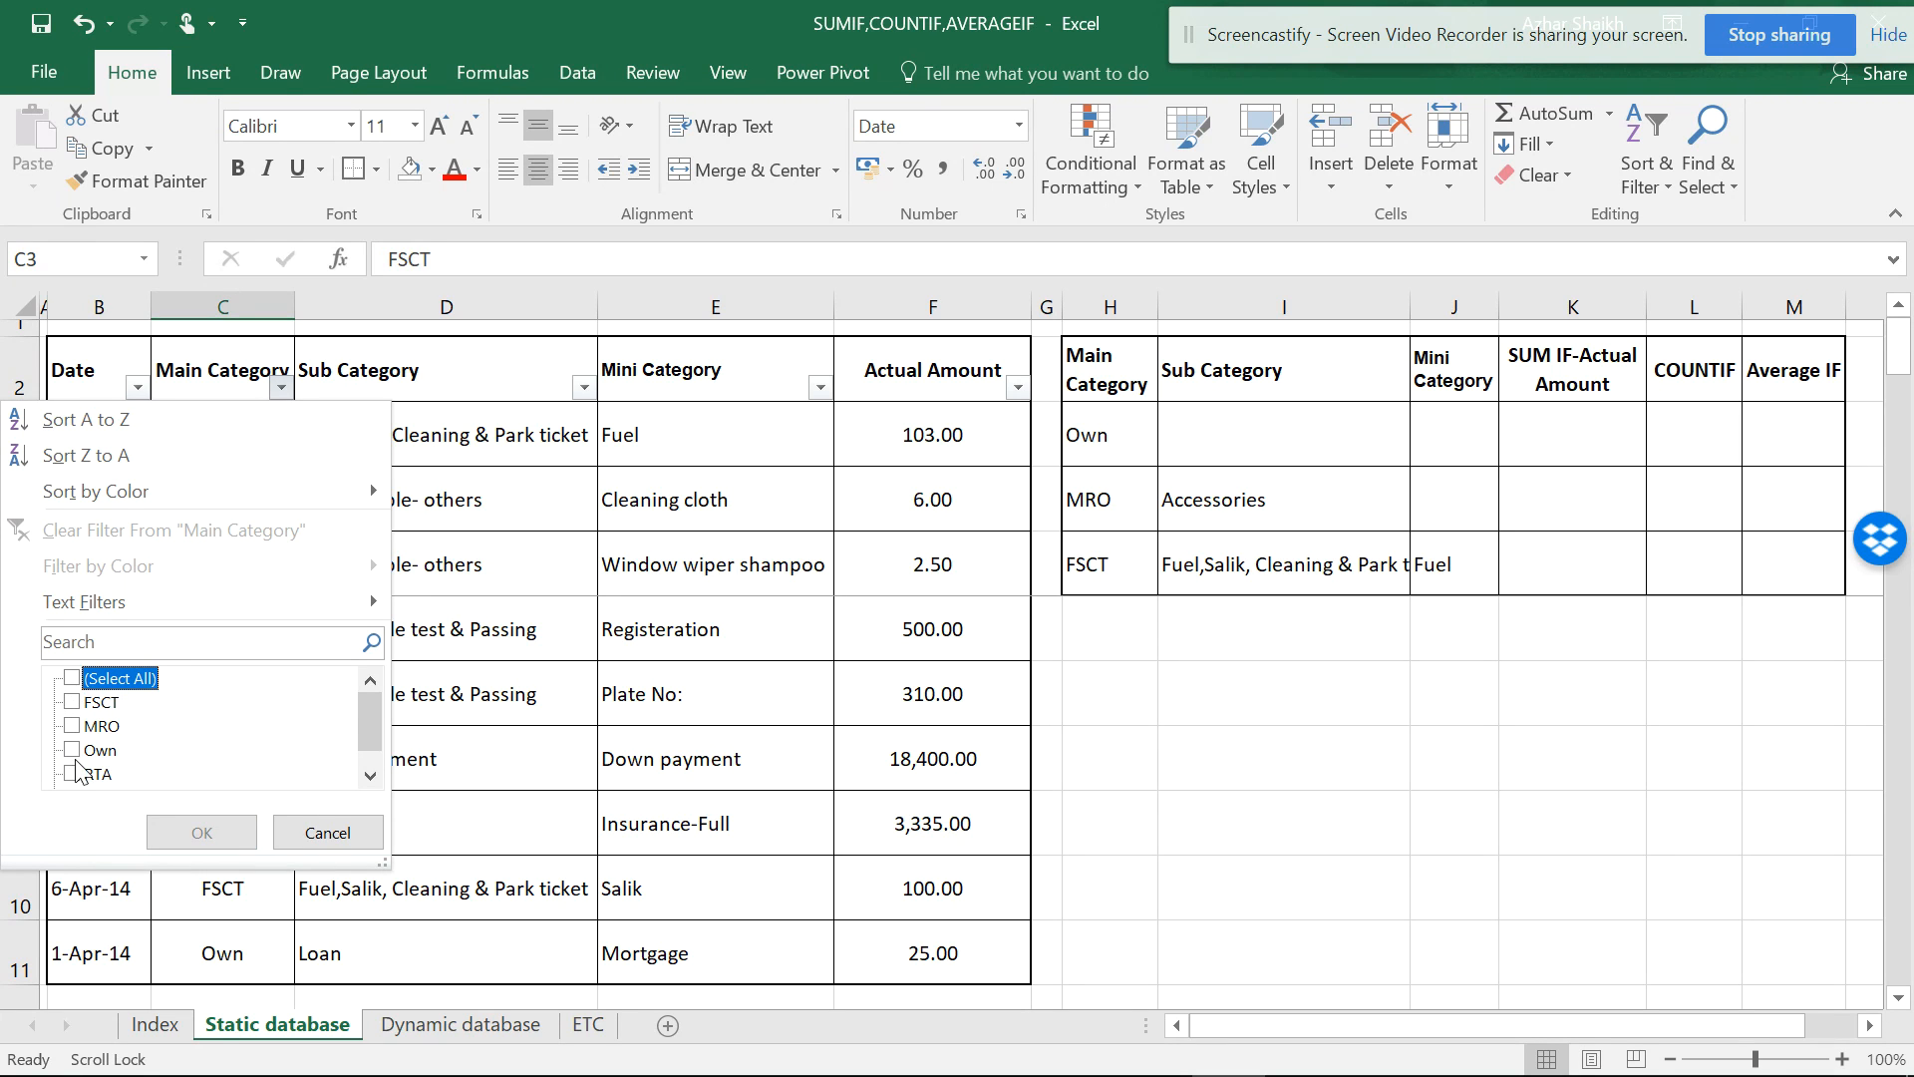
pyautogui.click(72, 749)
pyautogui.click(202, 833)
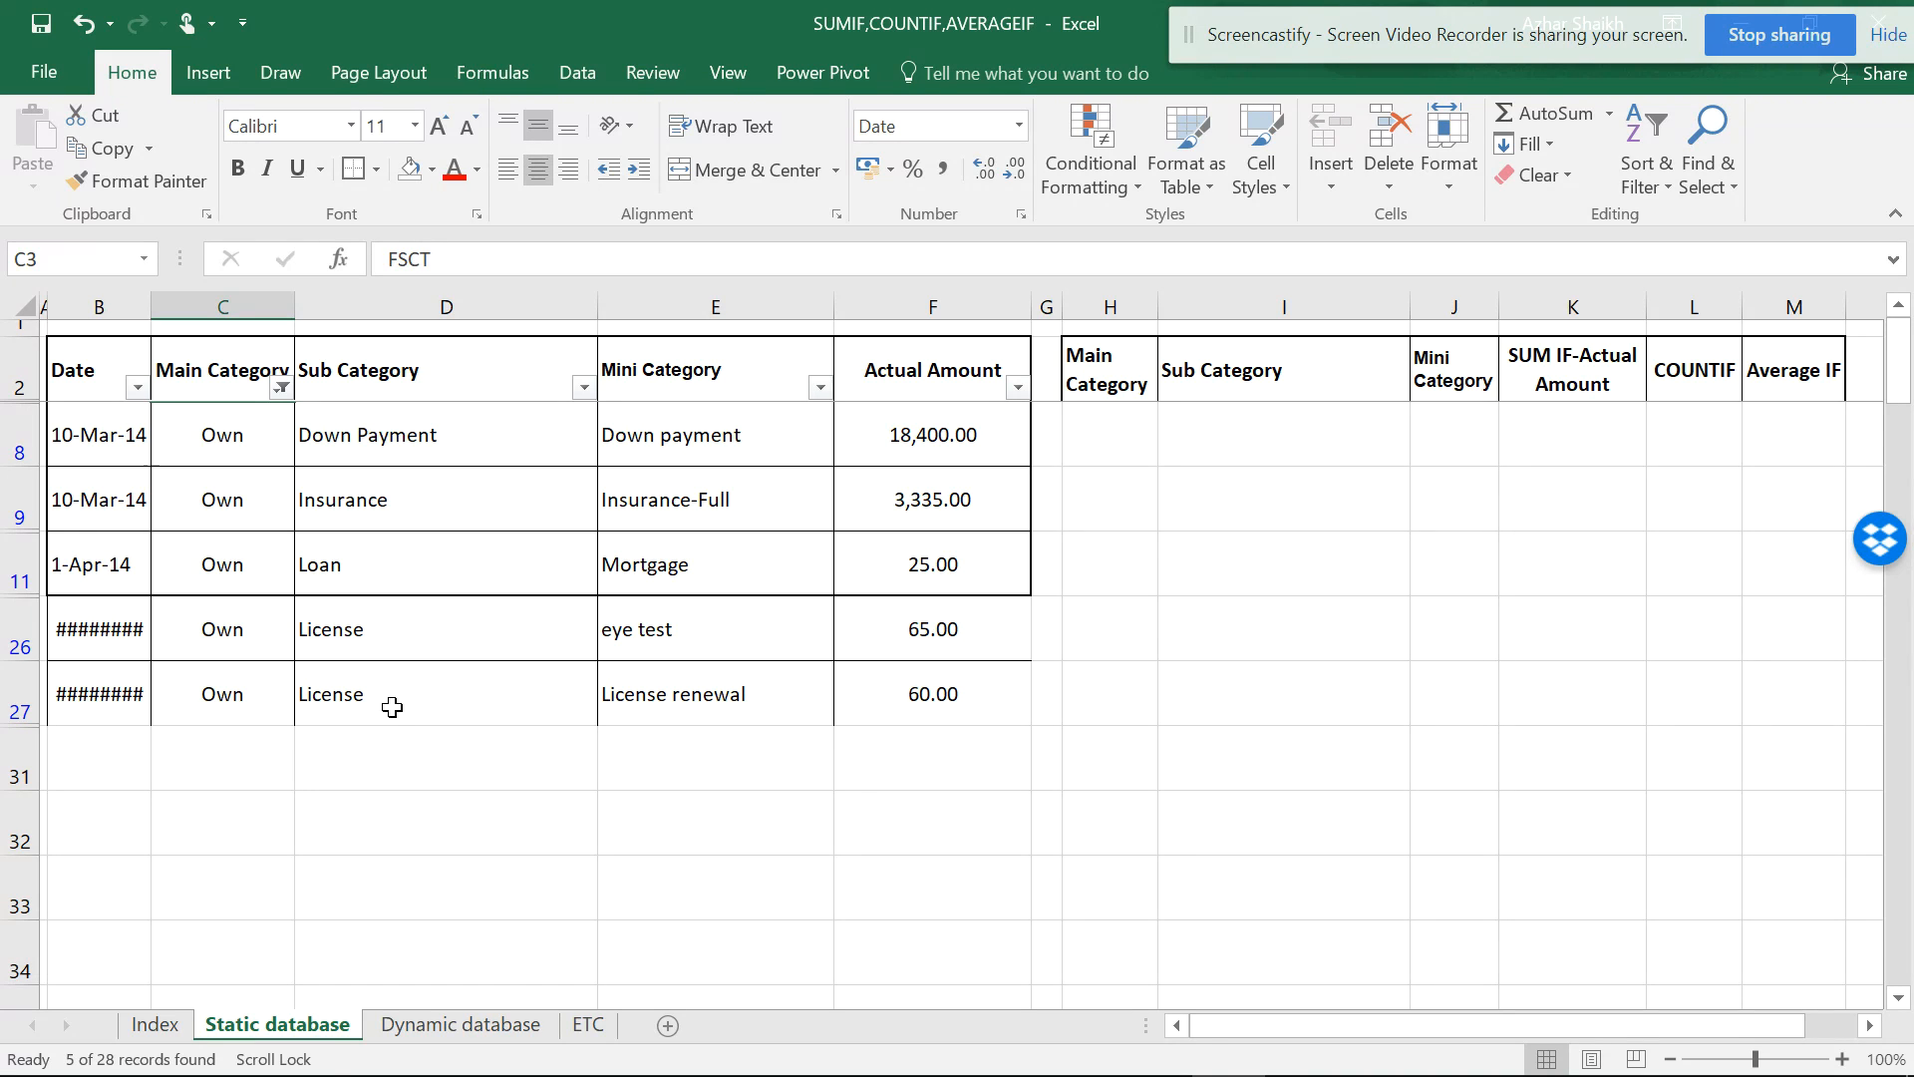
pyautogui.click(282, 387)
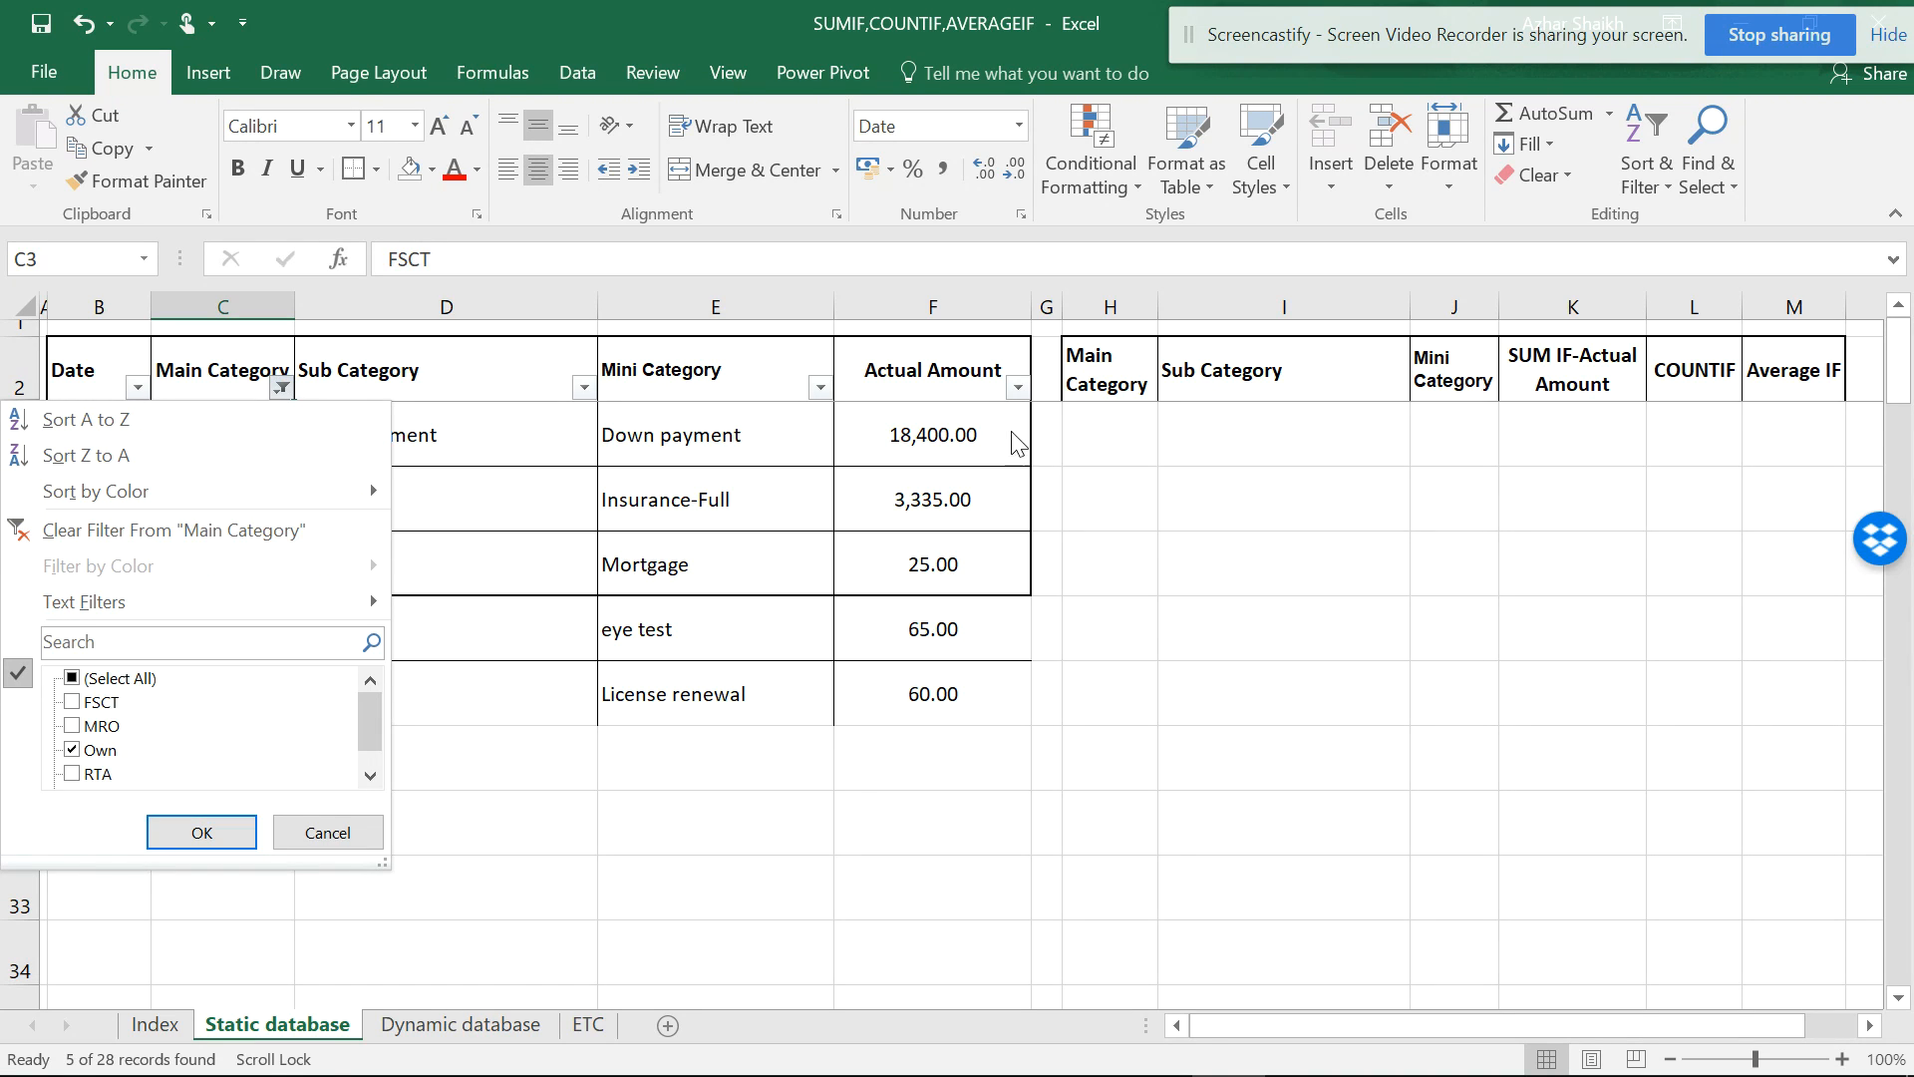
pyautogui.click(257, 536)
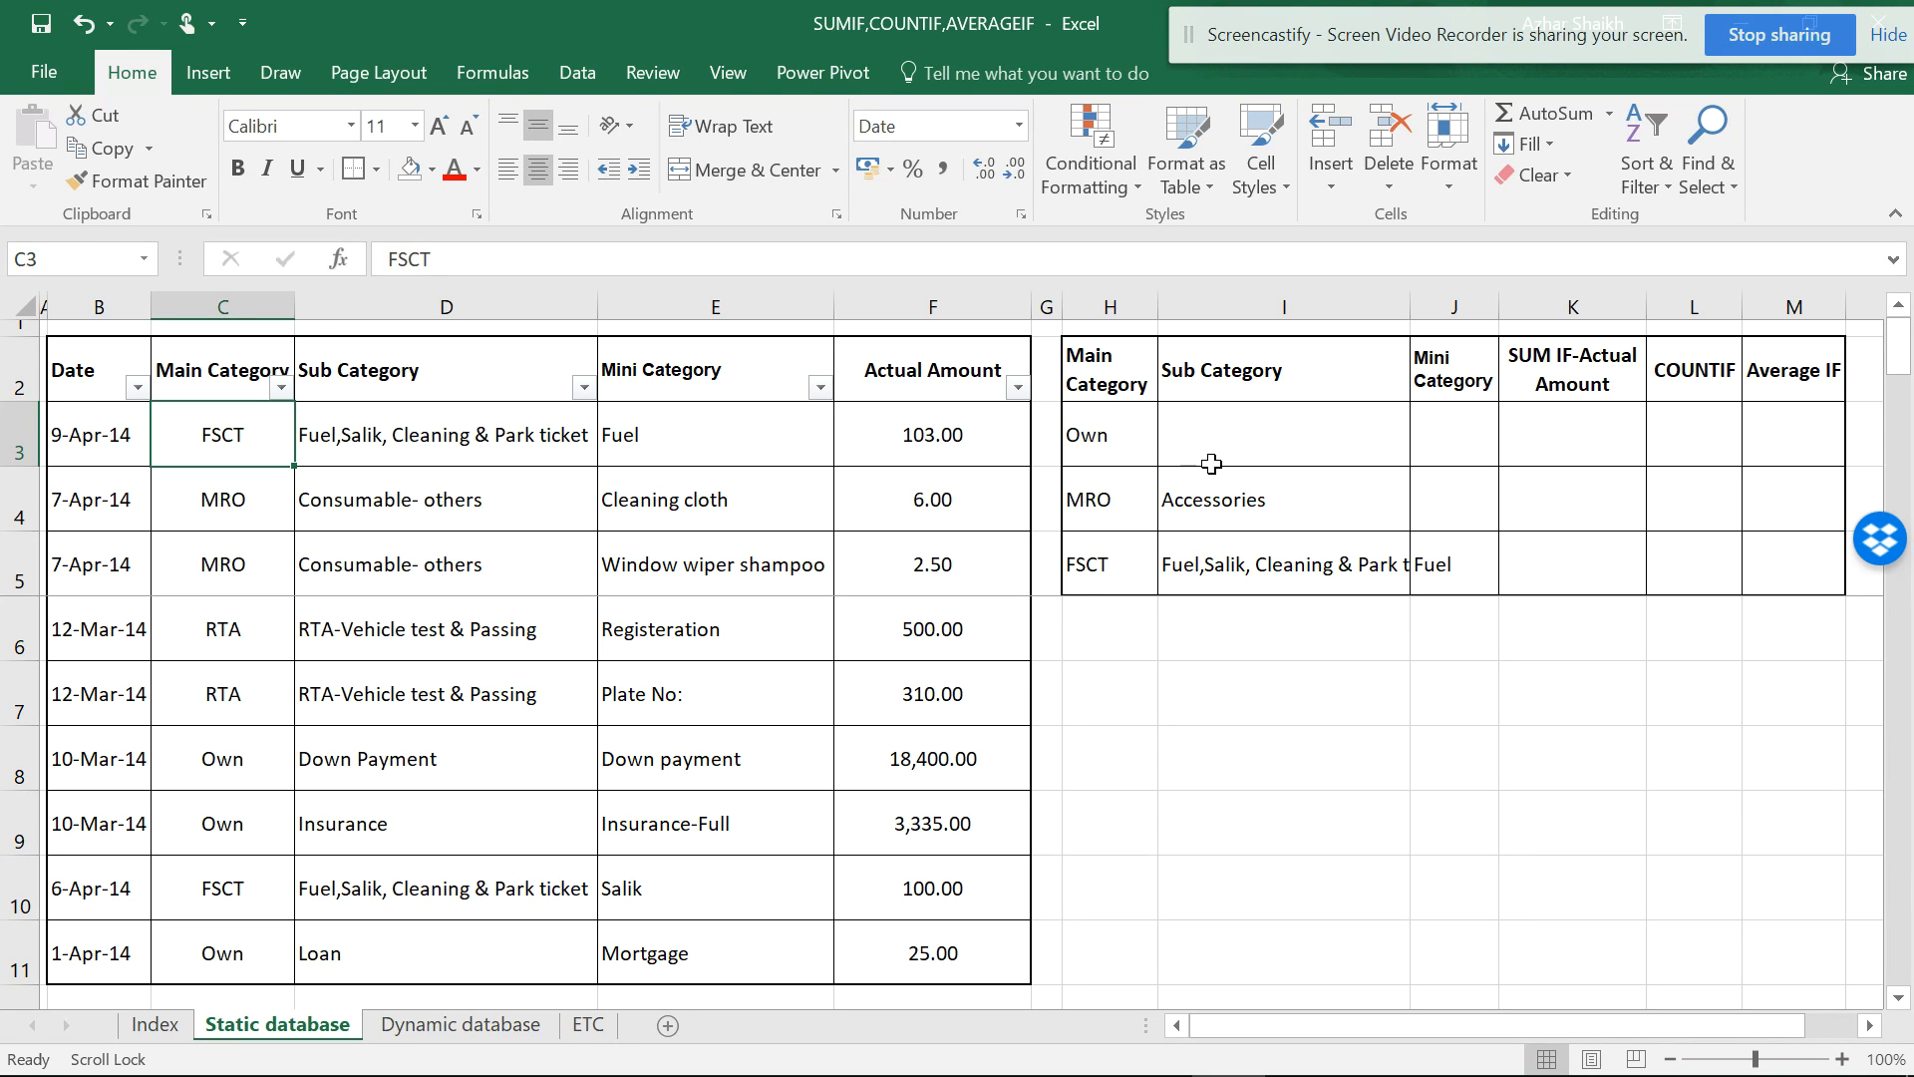
pyautogui.click(1122, 434)
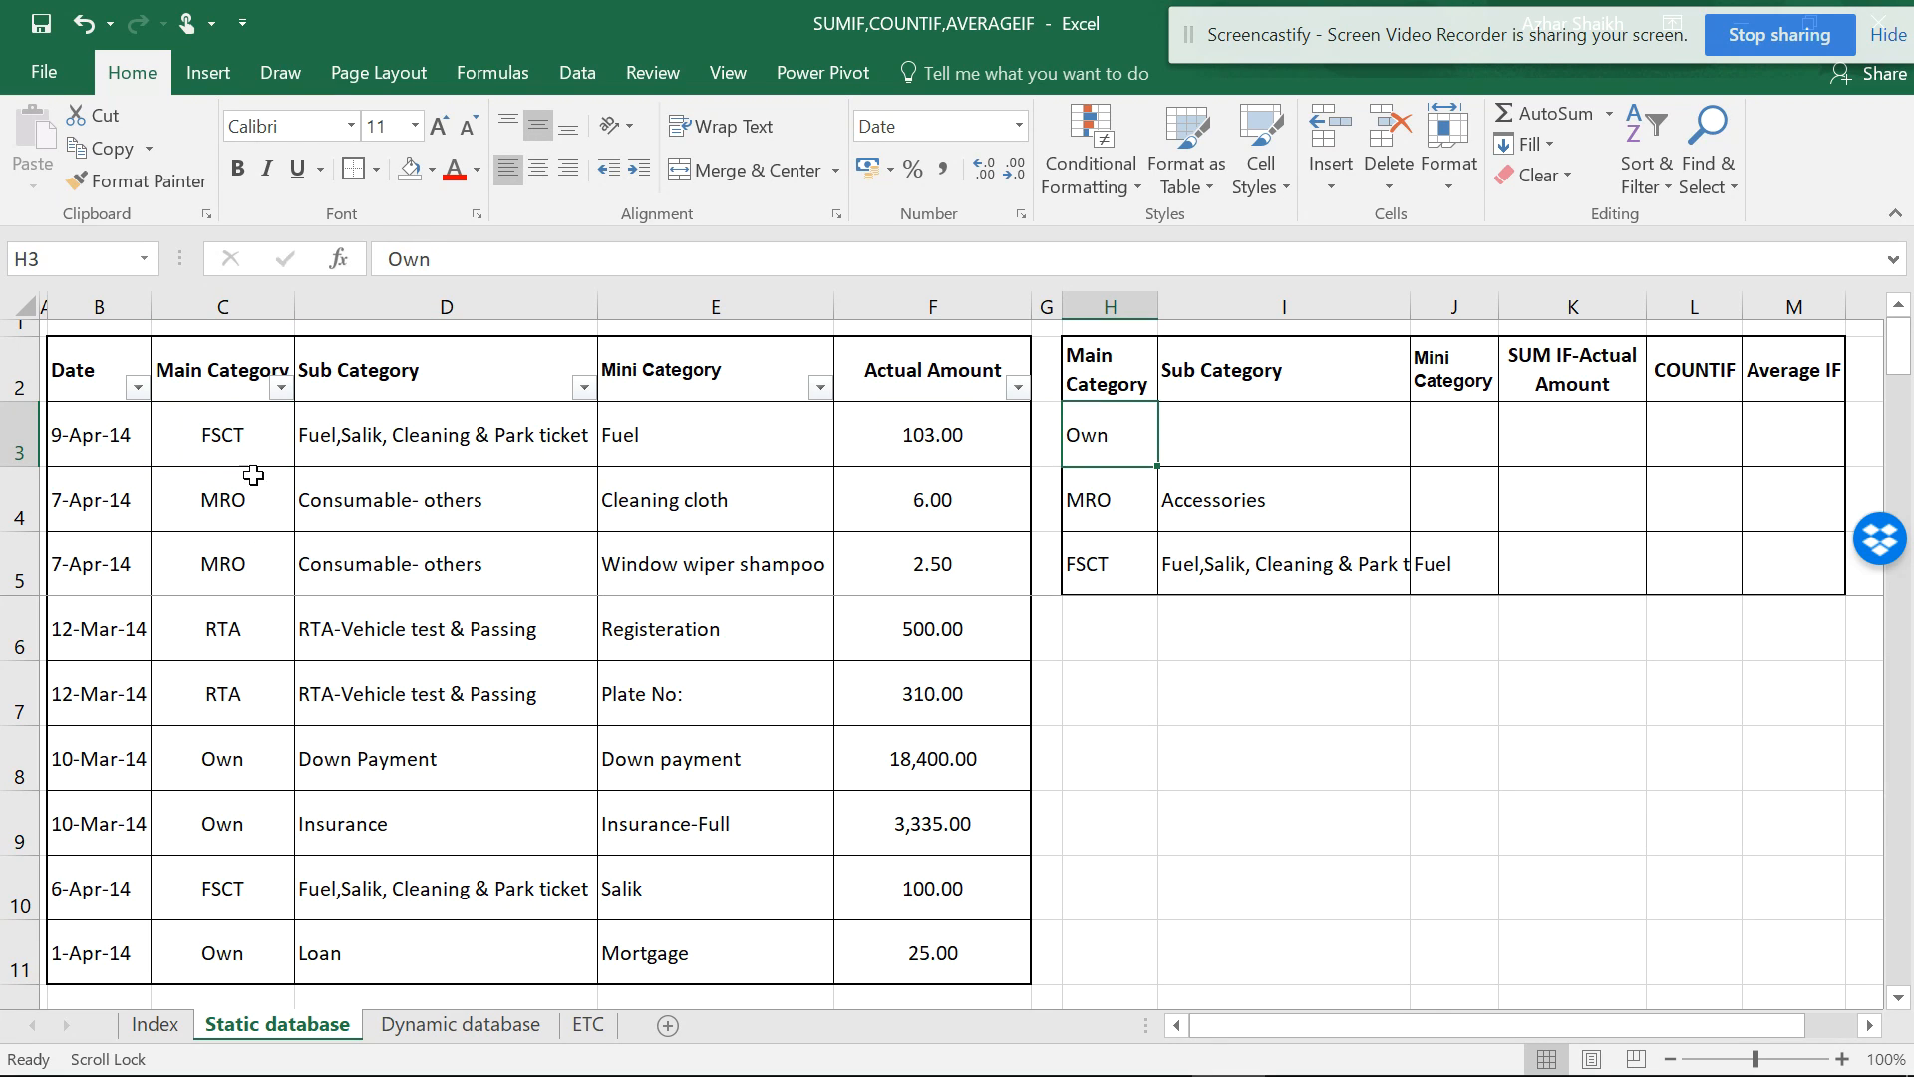
pyautogui.click(222, 430)
pyautogui.moveTo(223, 429); pyautogui.dragTo(222, 493)
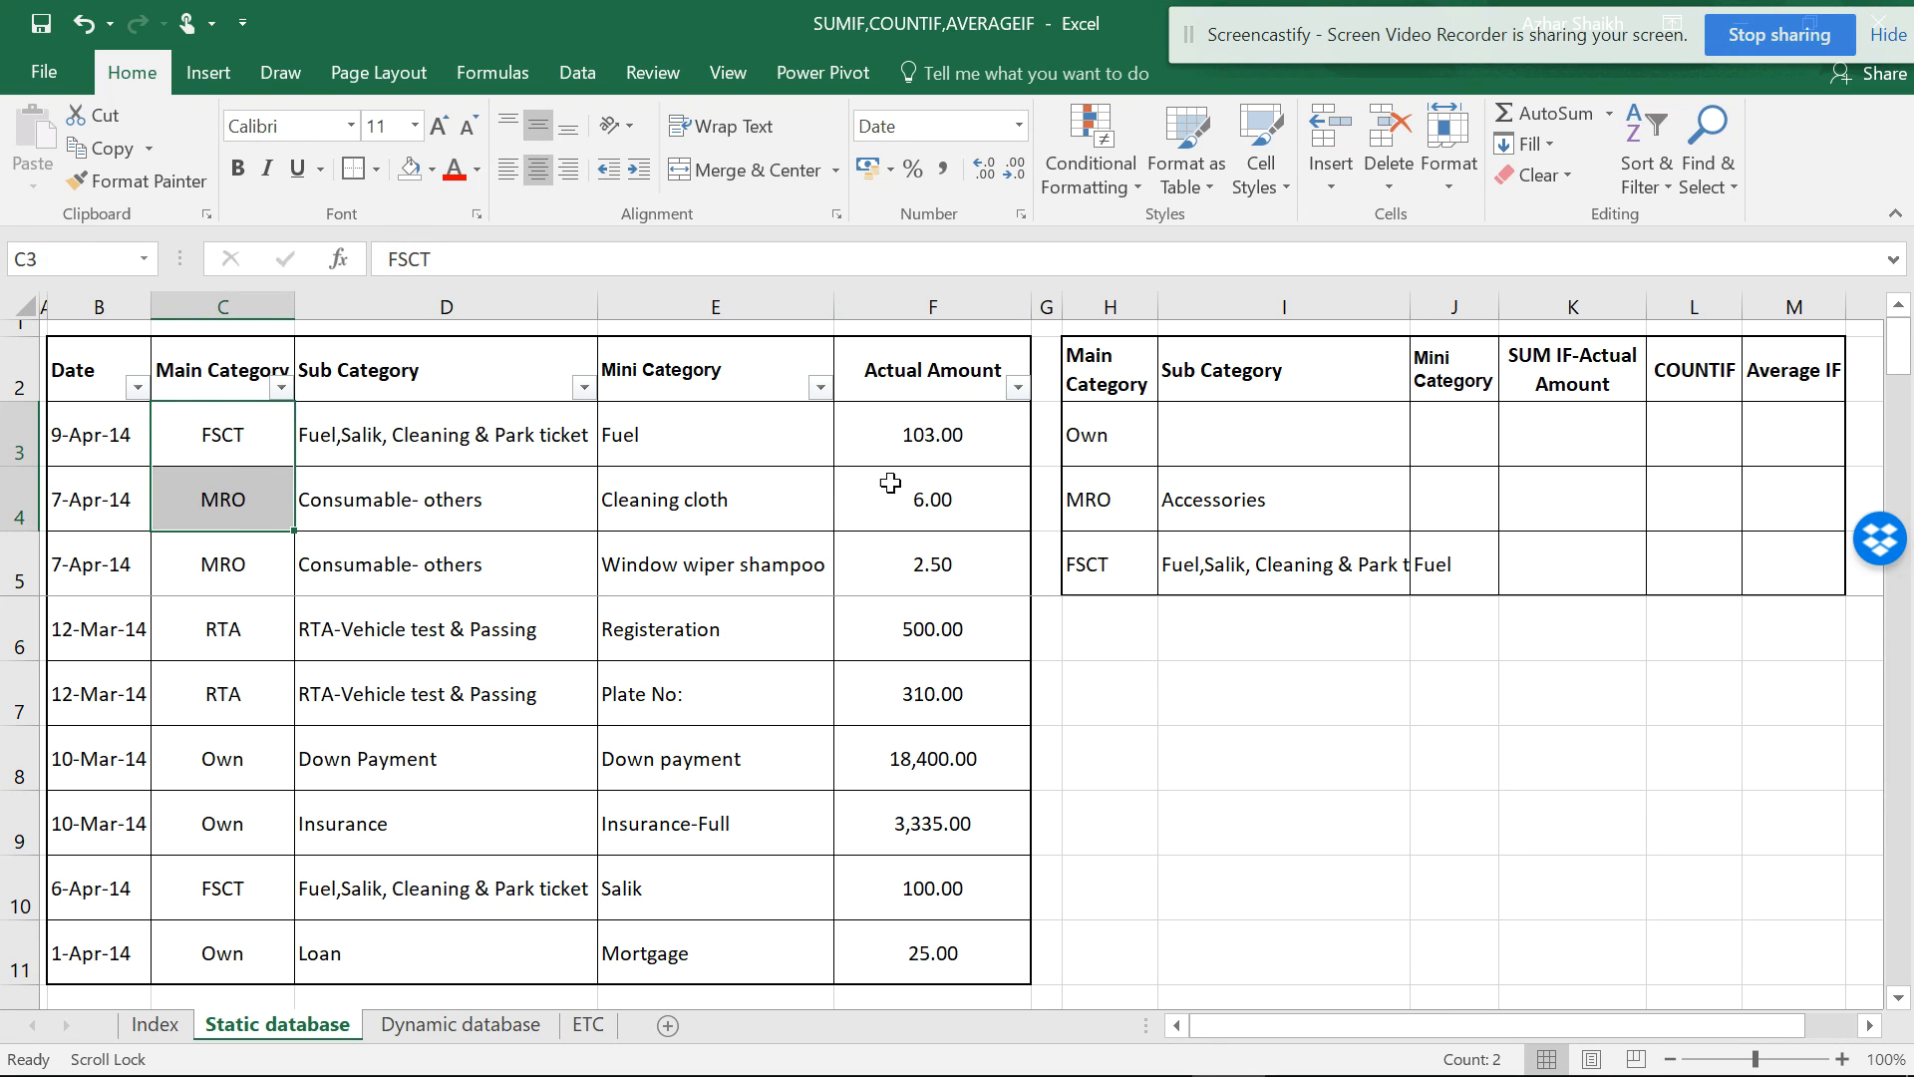
pyautogui.moveTo(942, 434); pyautogui.dragTo(906, 637)
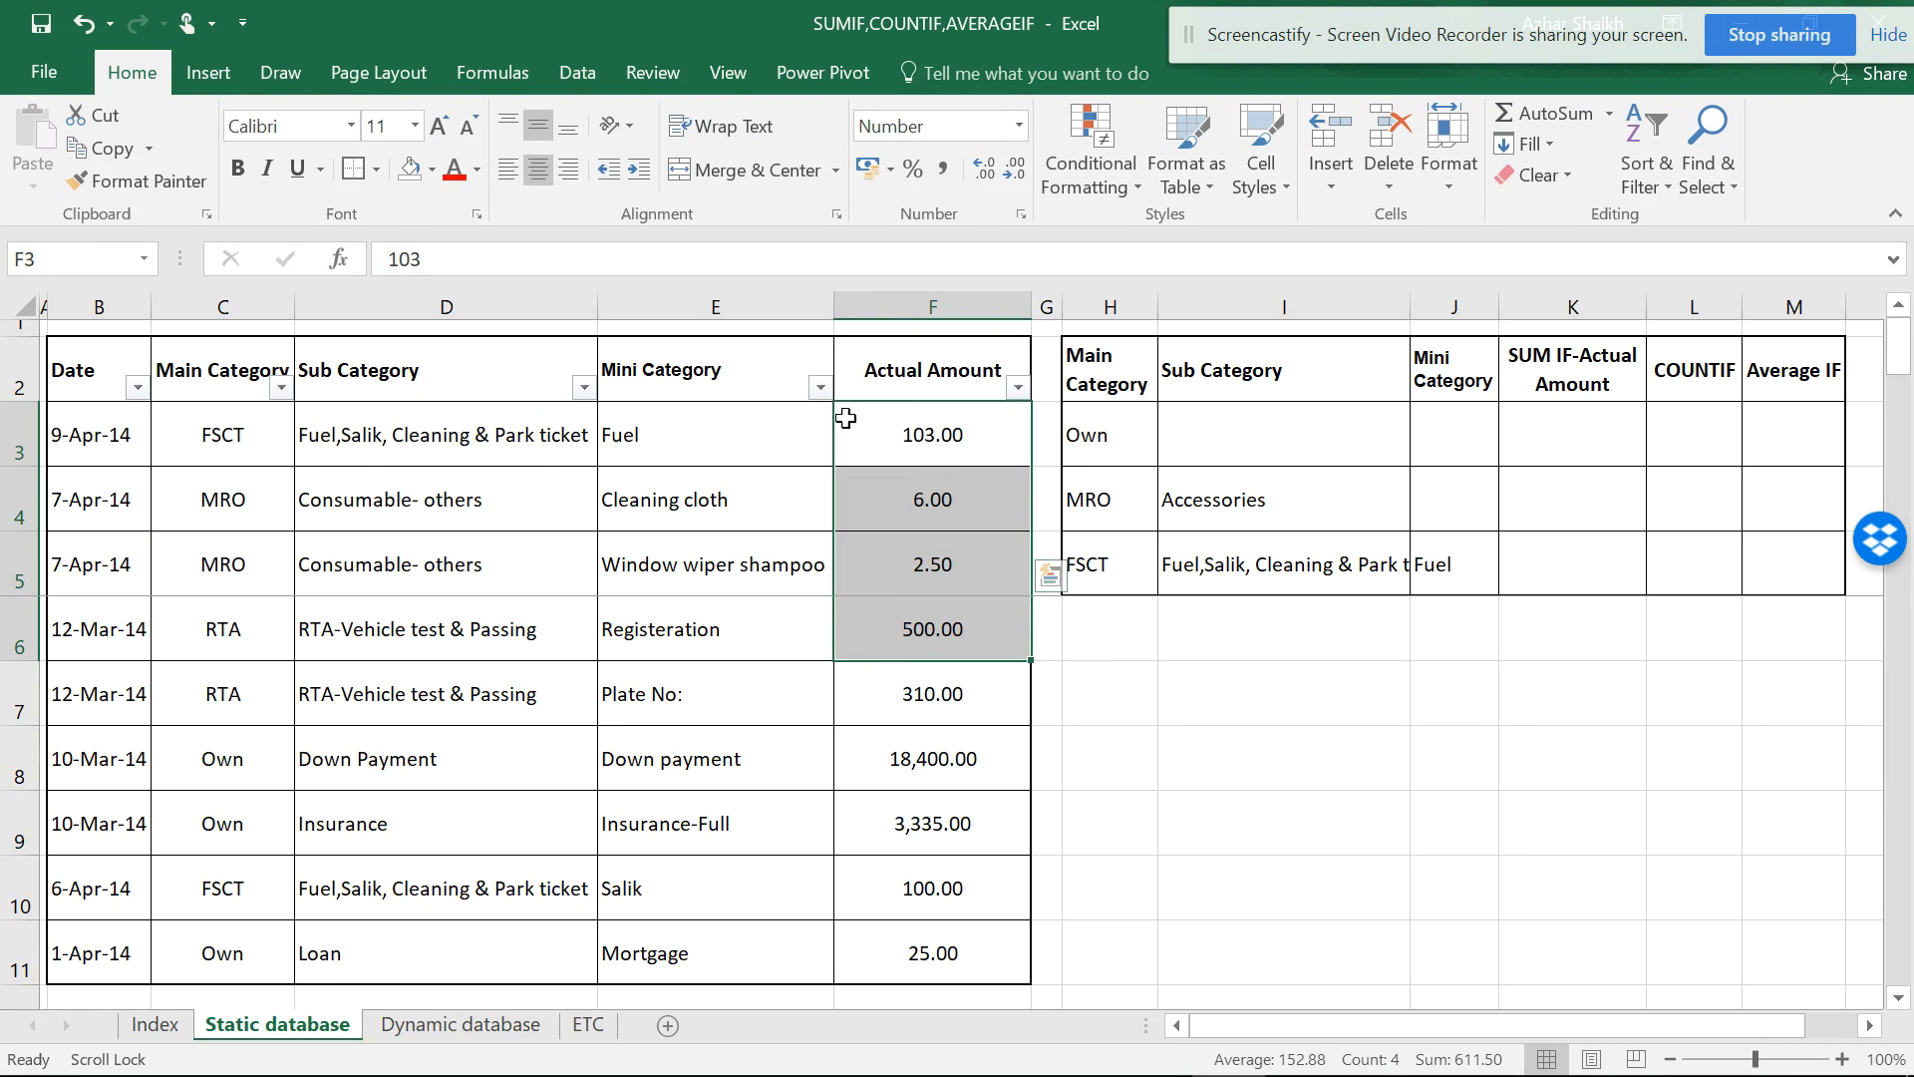
pyautogui.click(214, 494)
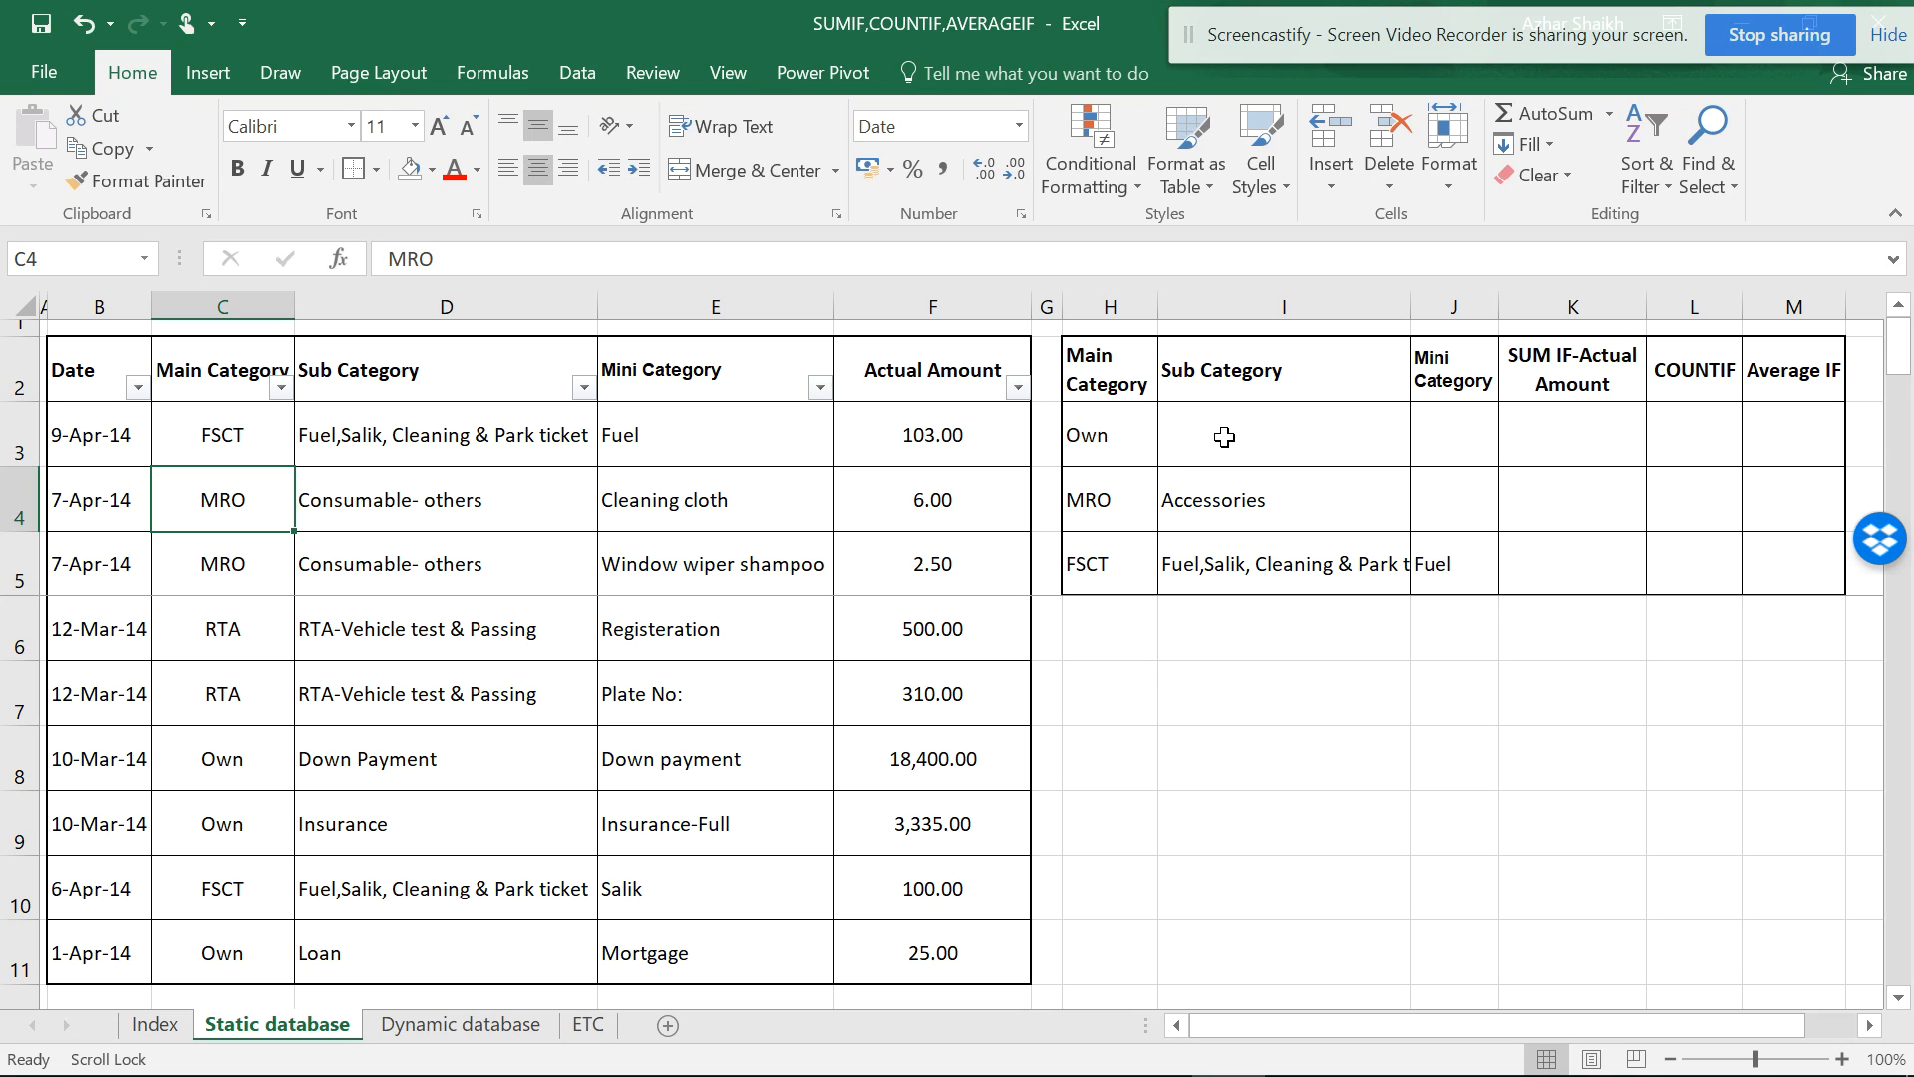
pyautogui.click(1436, 424)
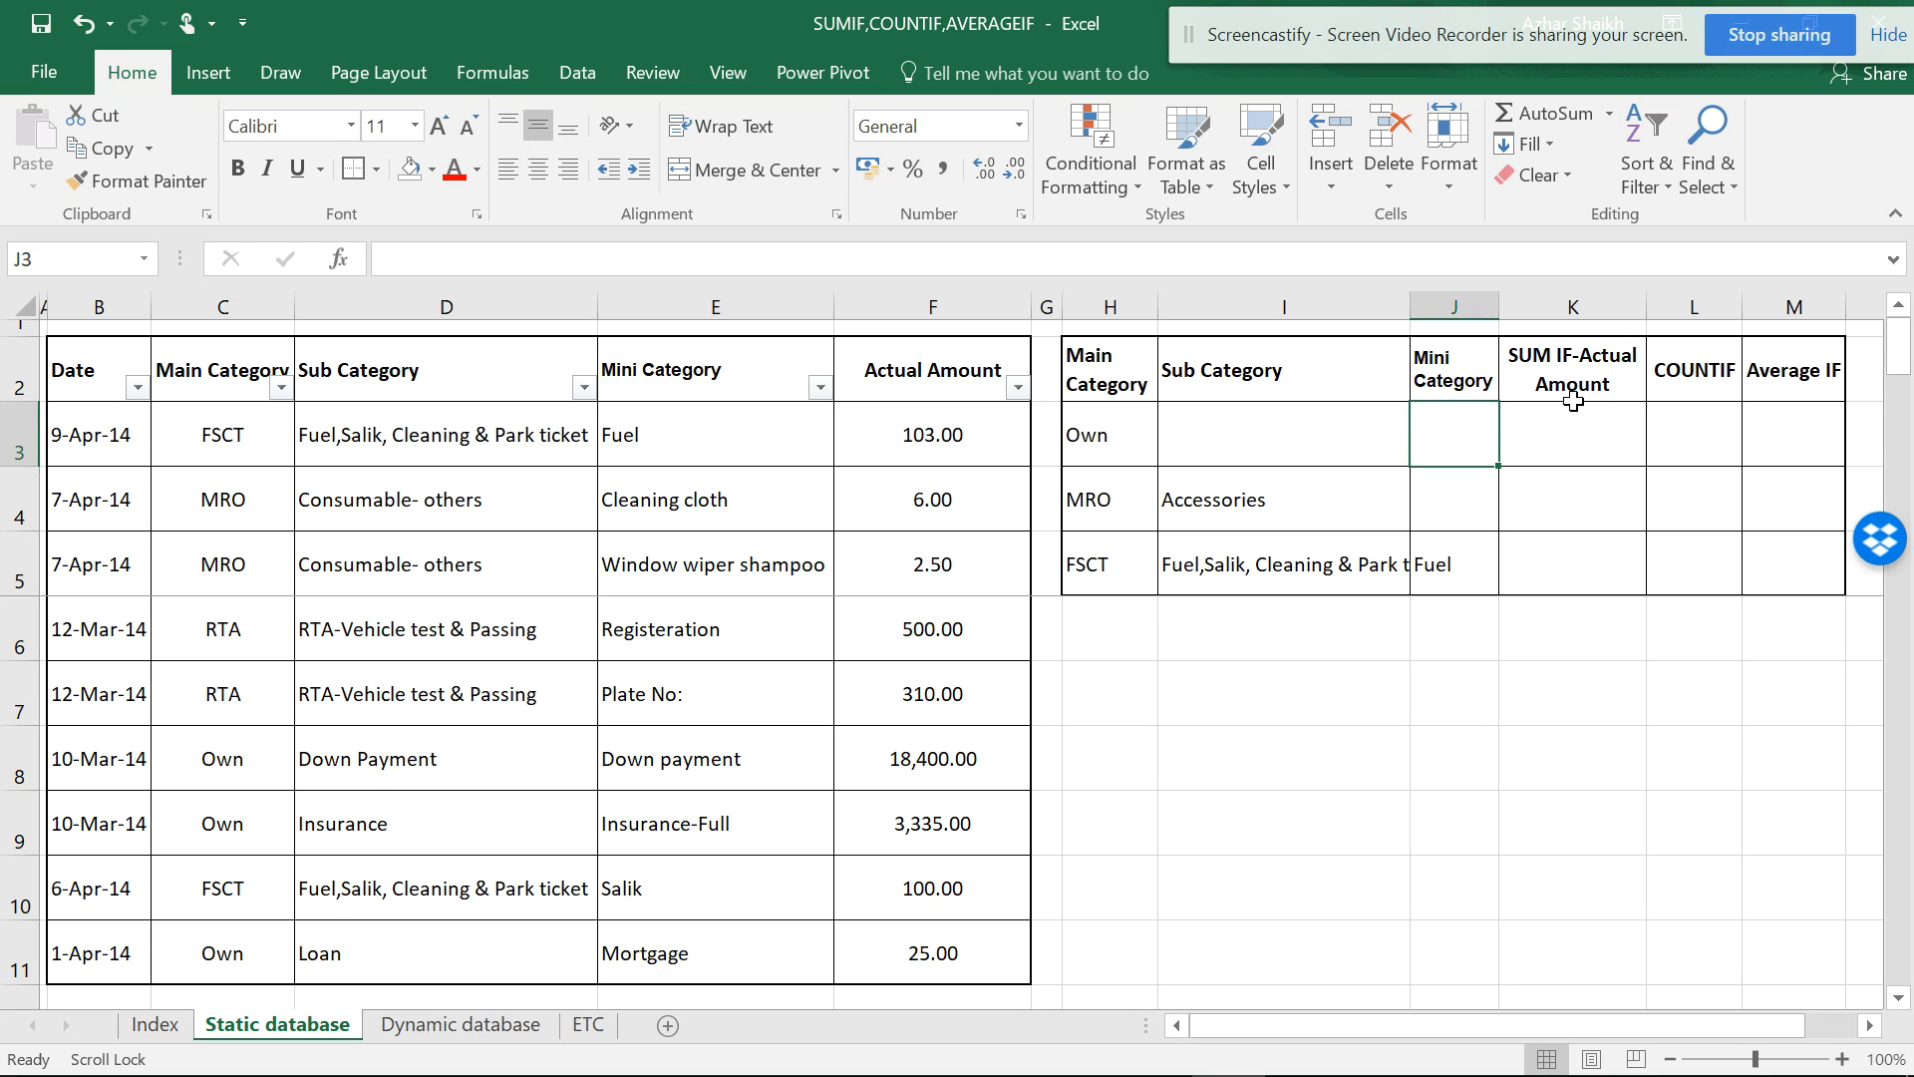
# Enter =SUMIF(C3:C11,H3,F3:F11) in K3 to total the actual amounts of the Own main category
pyautogui.click(1568, 435)
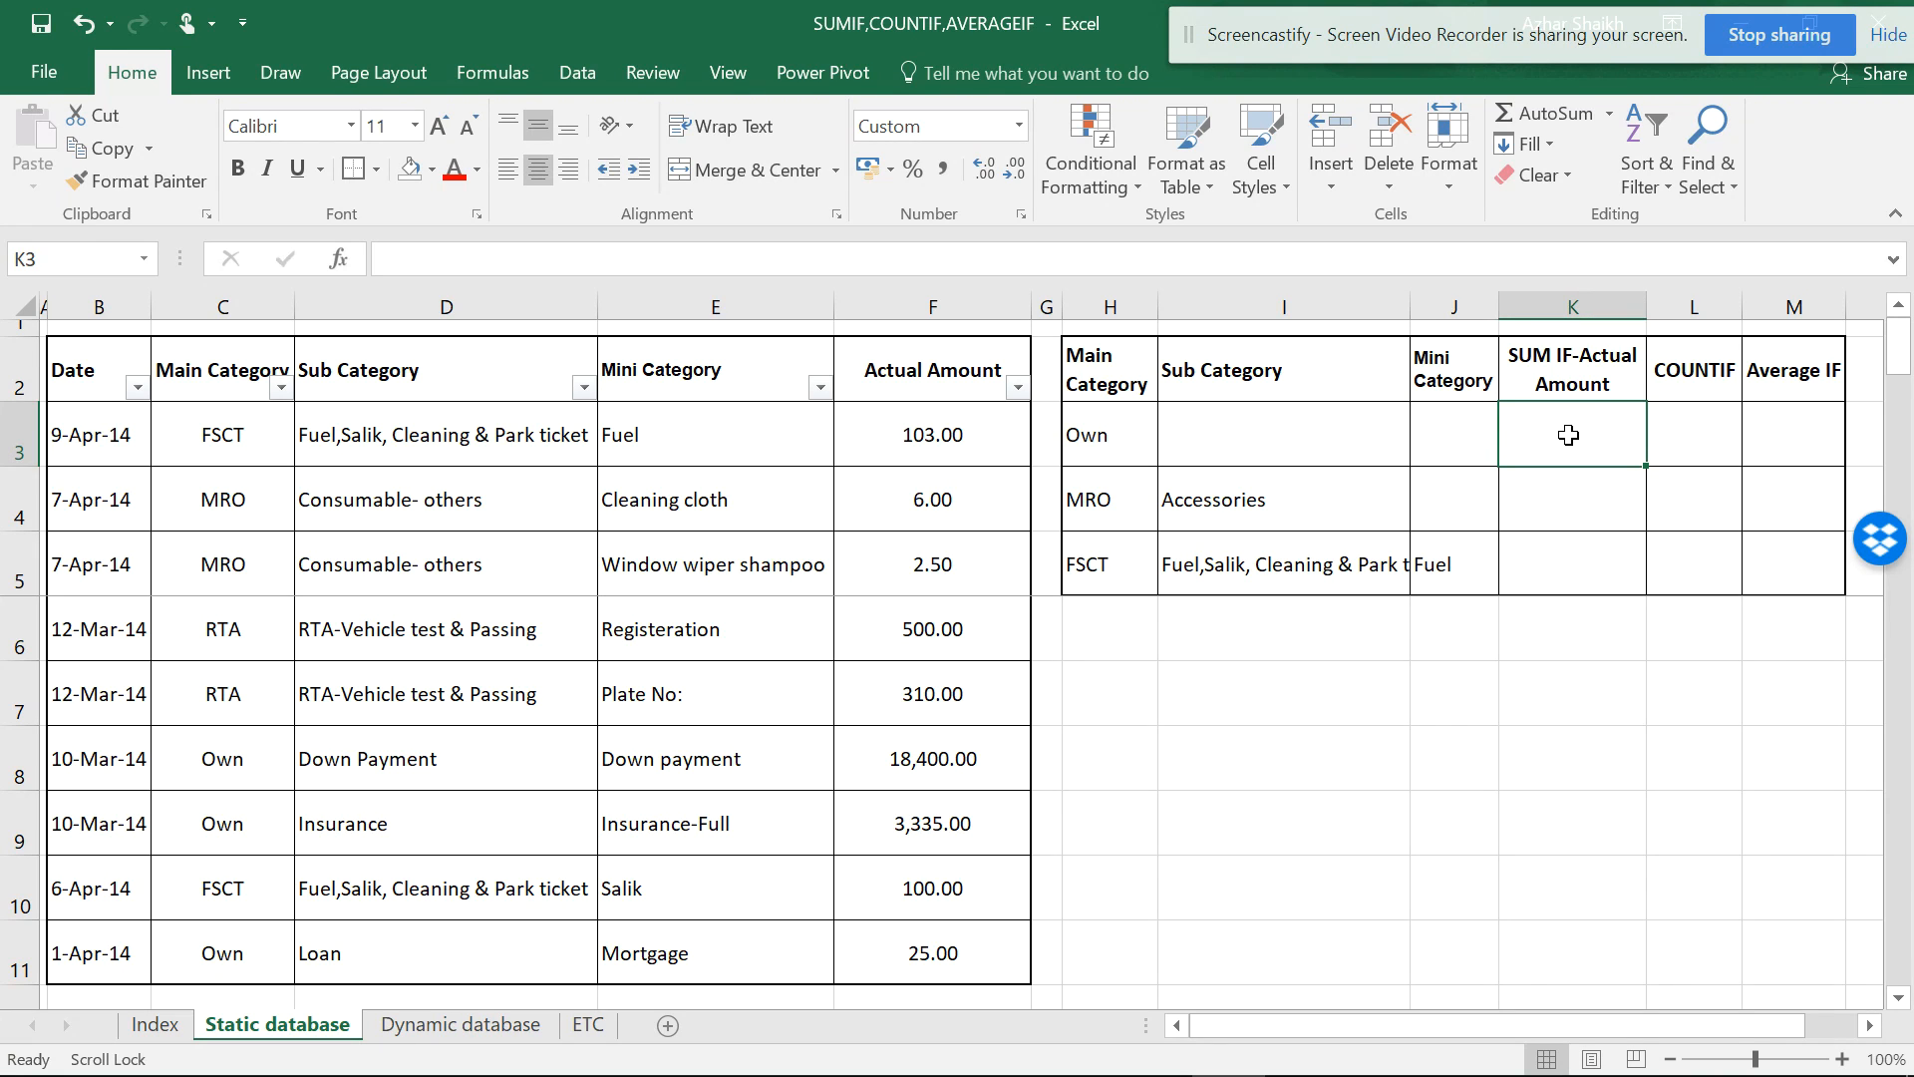
pyautogui.write('=')
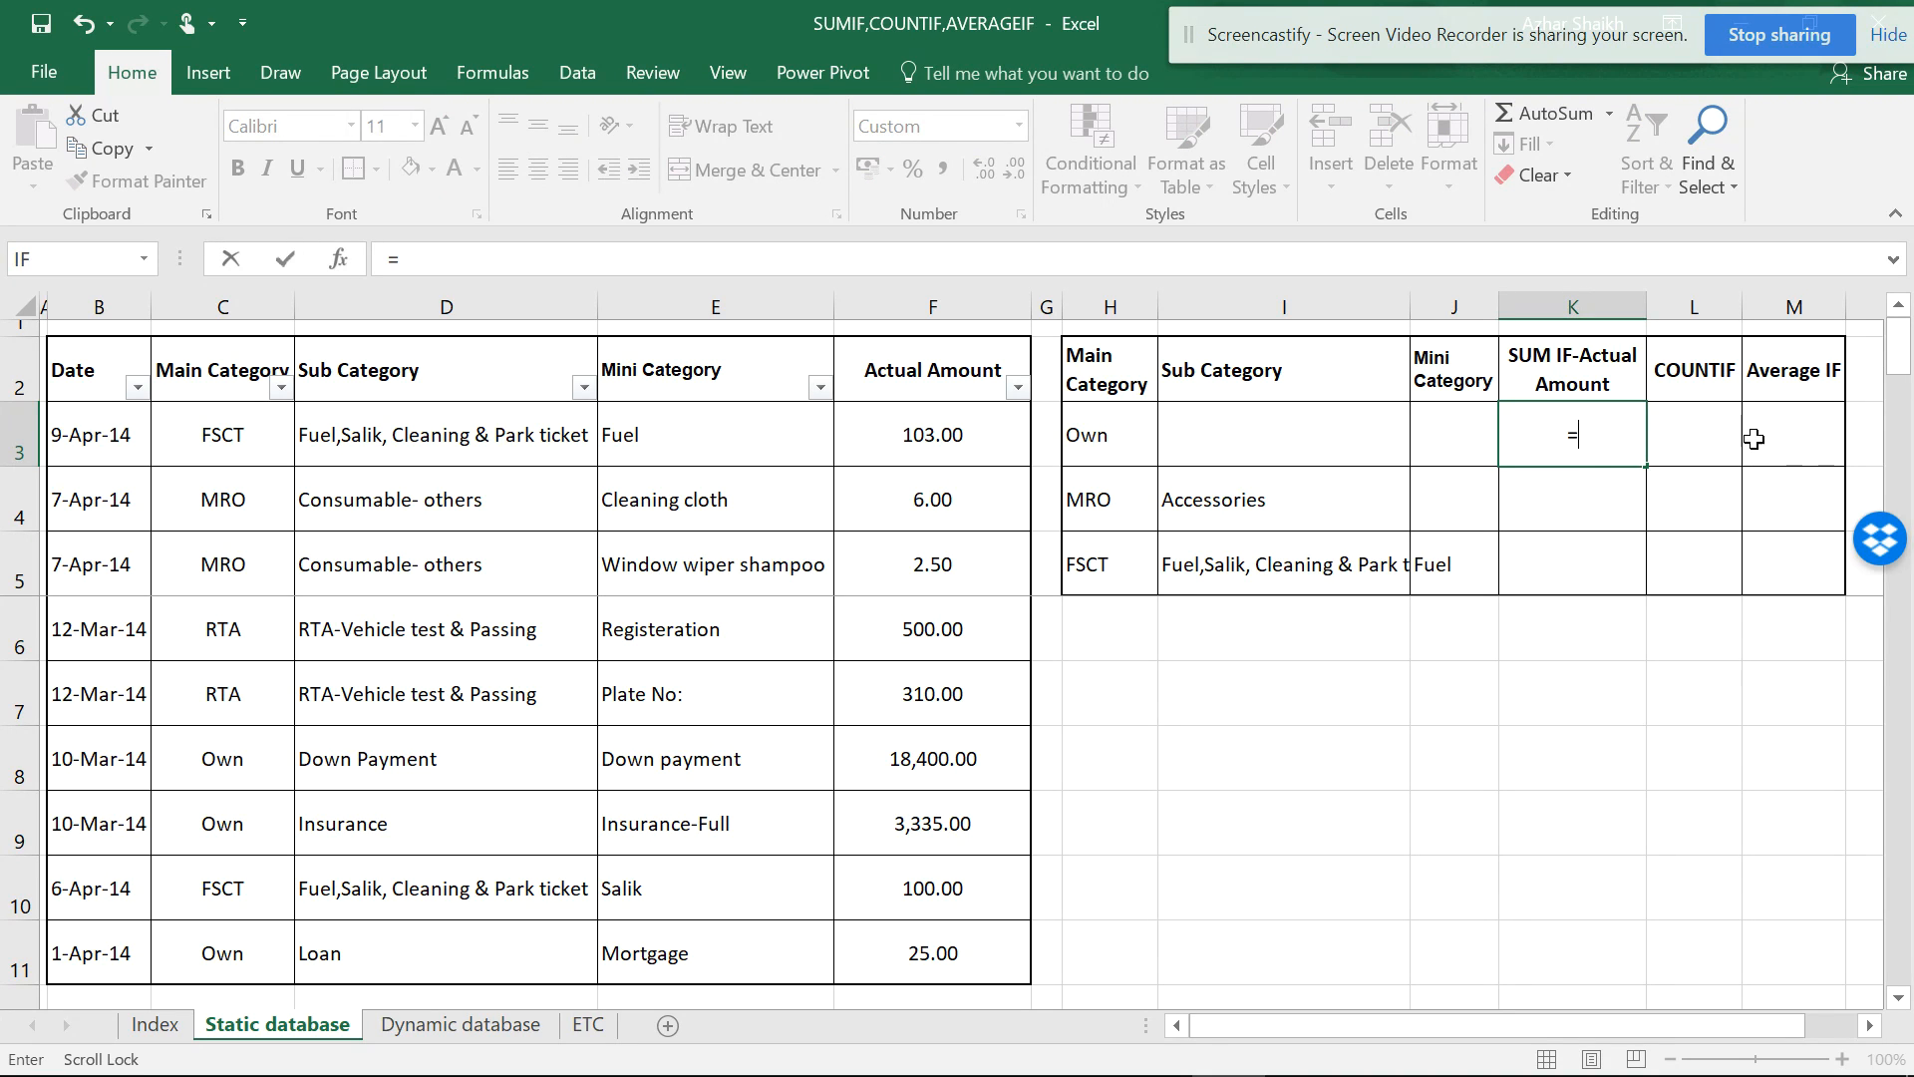
pyautogui.write('SUMIF')
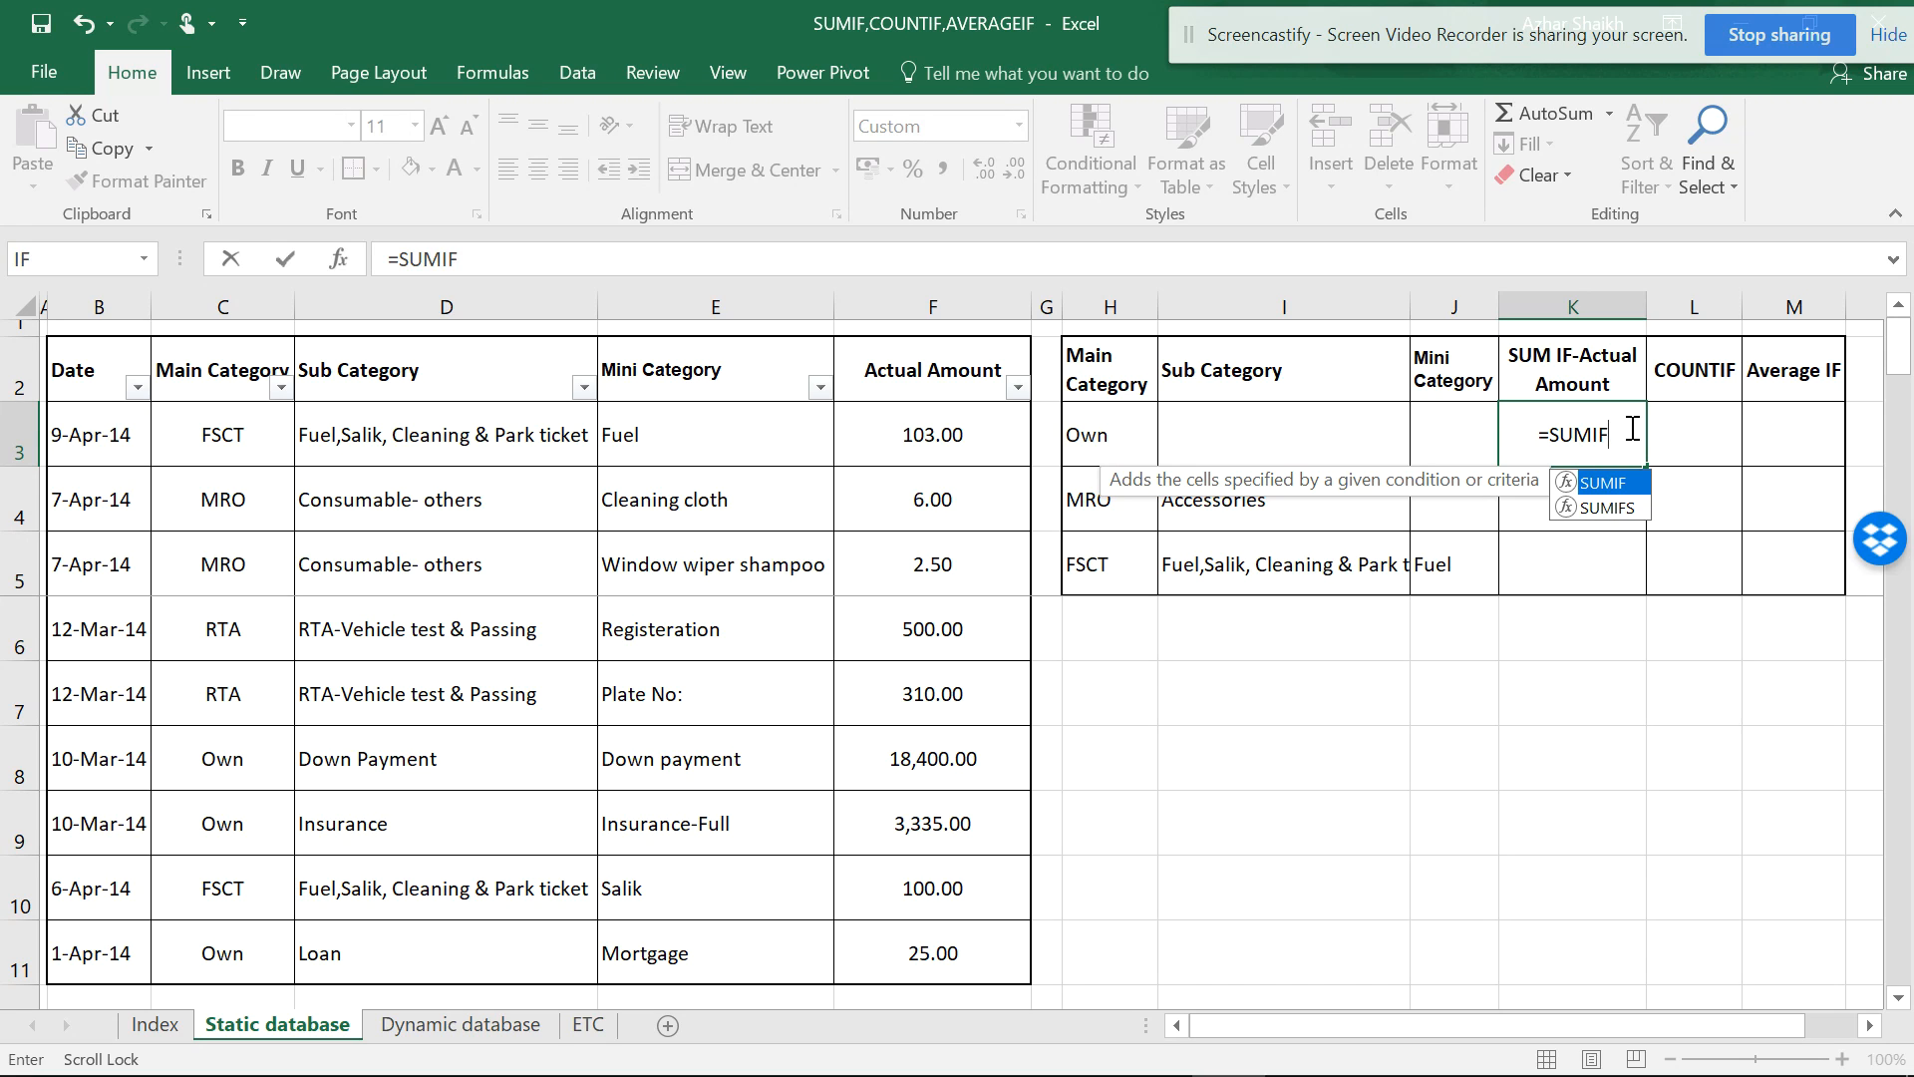
pyautogui.write('(')
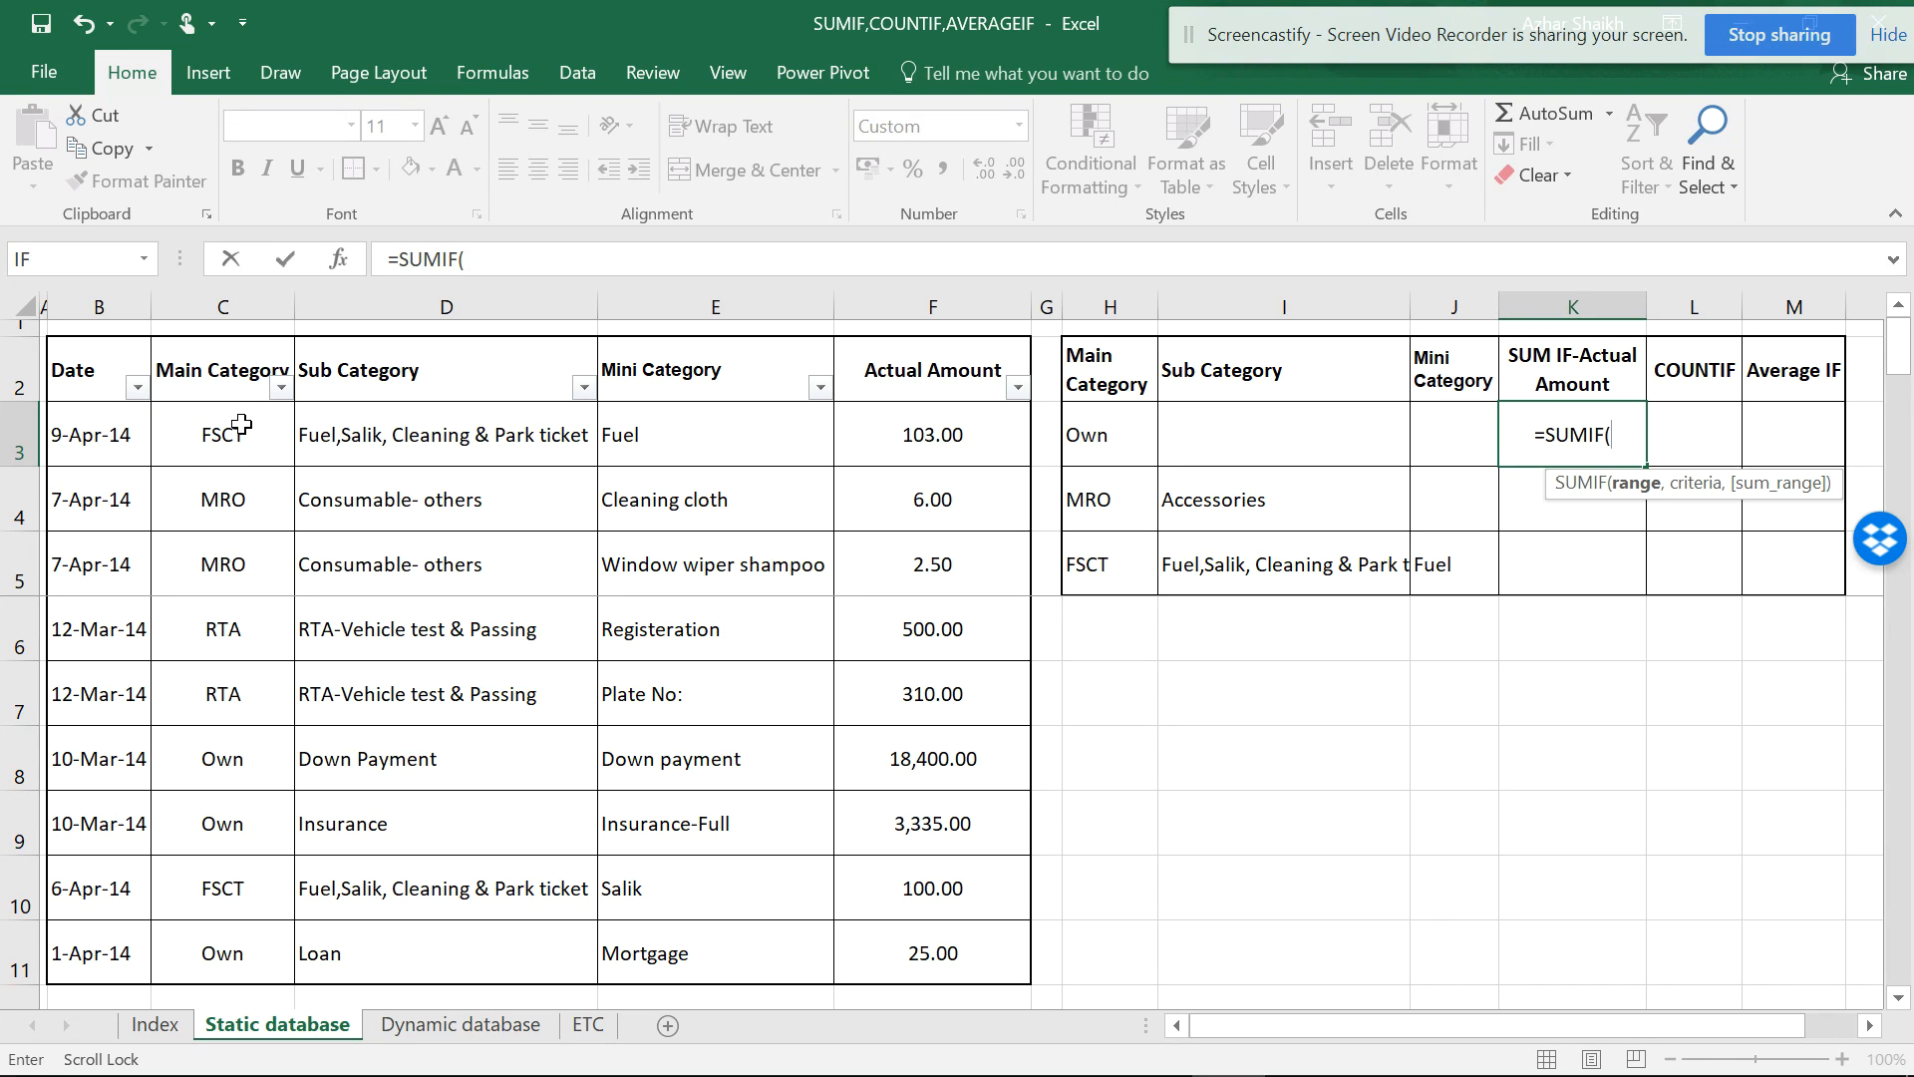
pyautogui.moveTo(241, 426); pyautogui.dragTo(249, 952)
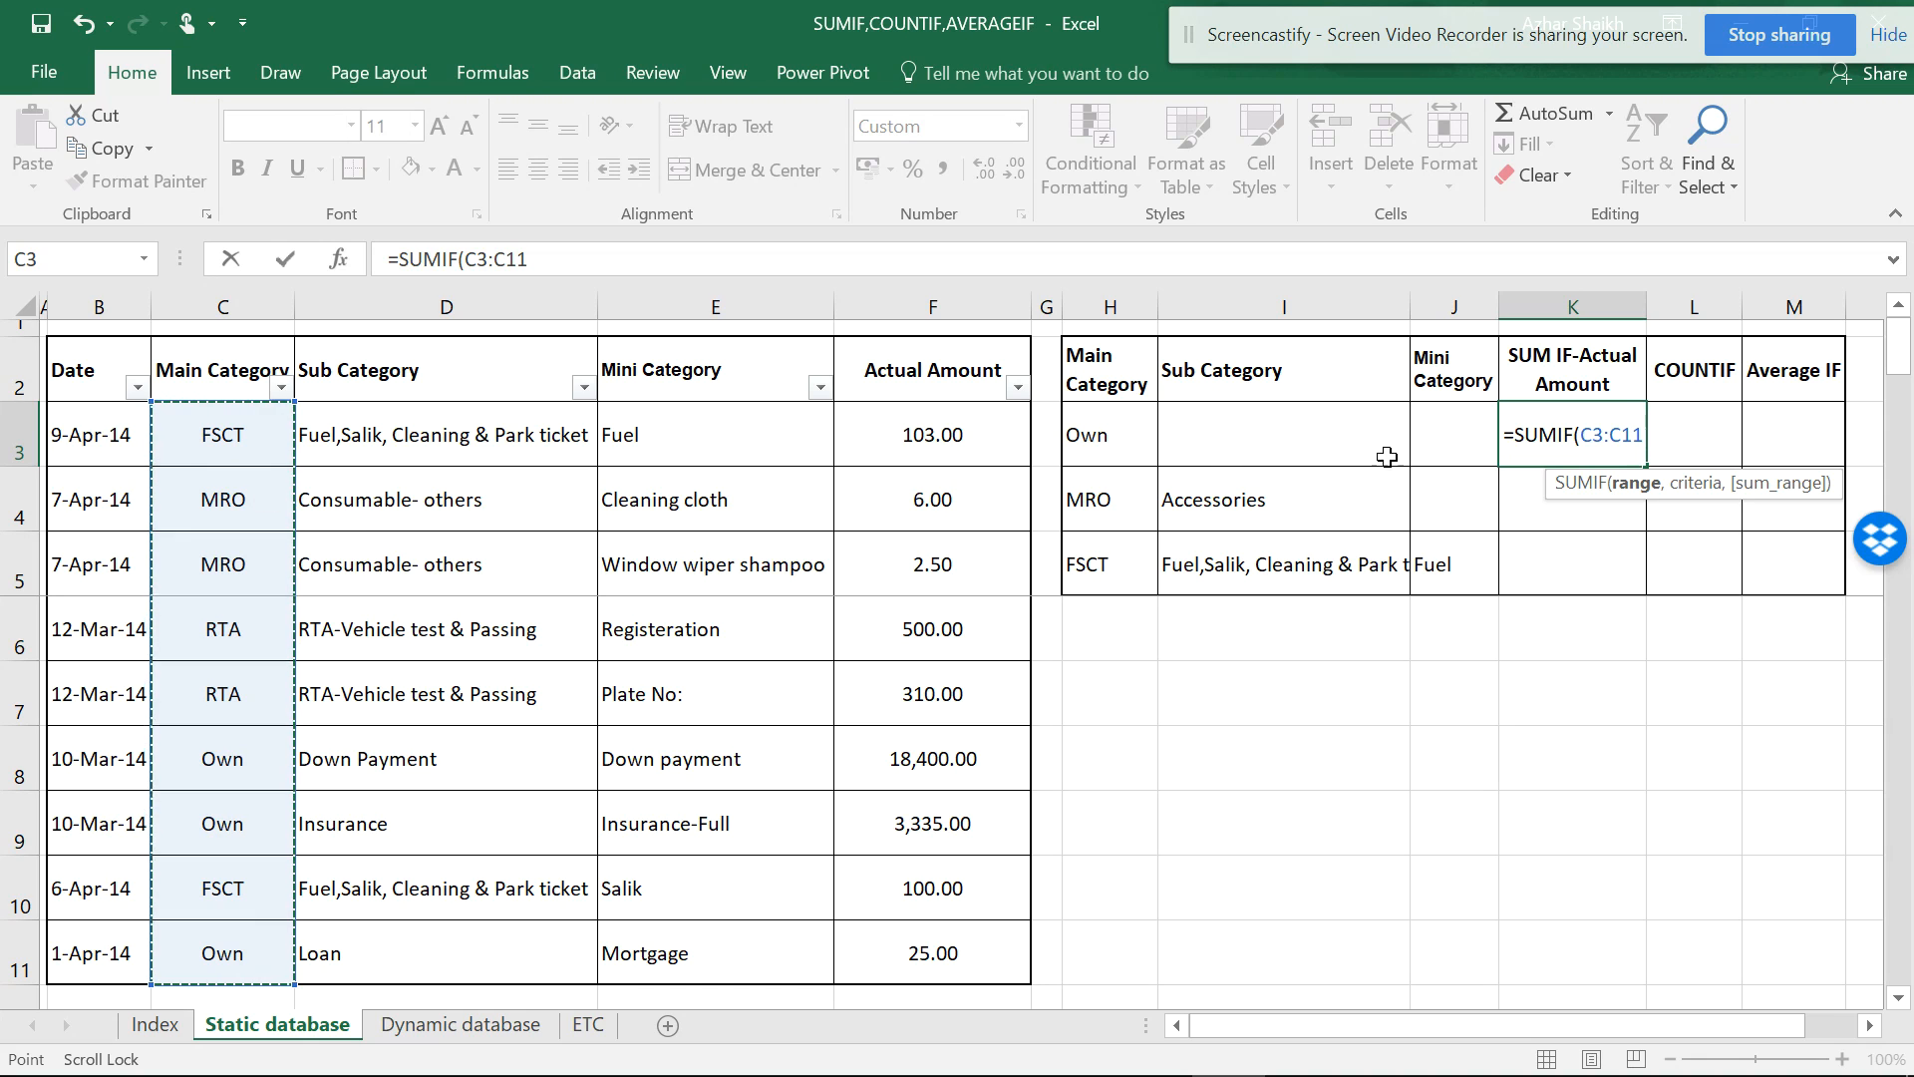
pyautogui.write(',')
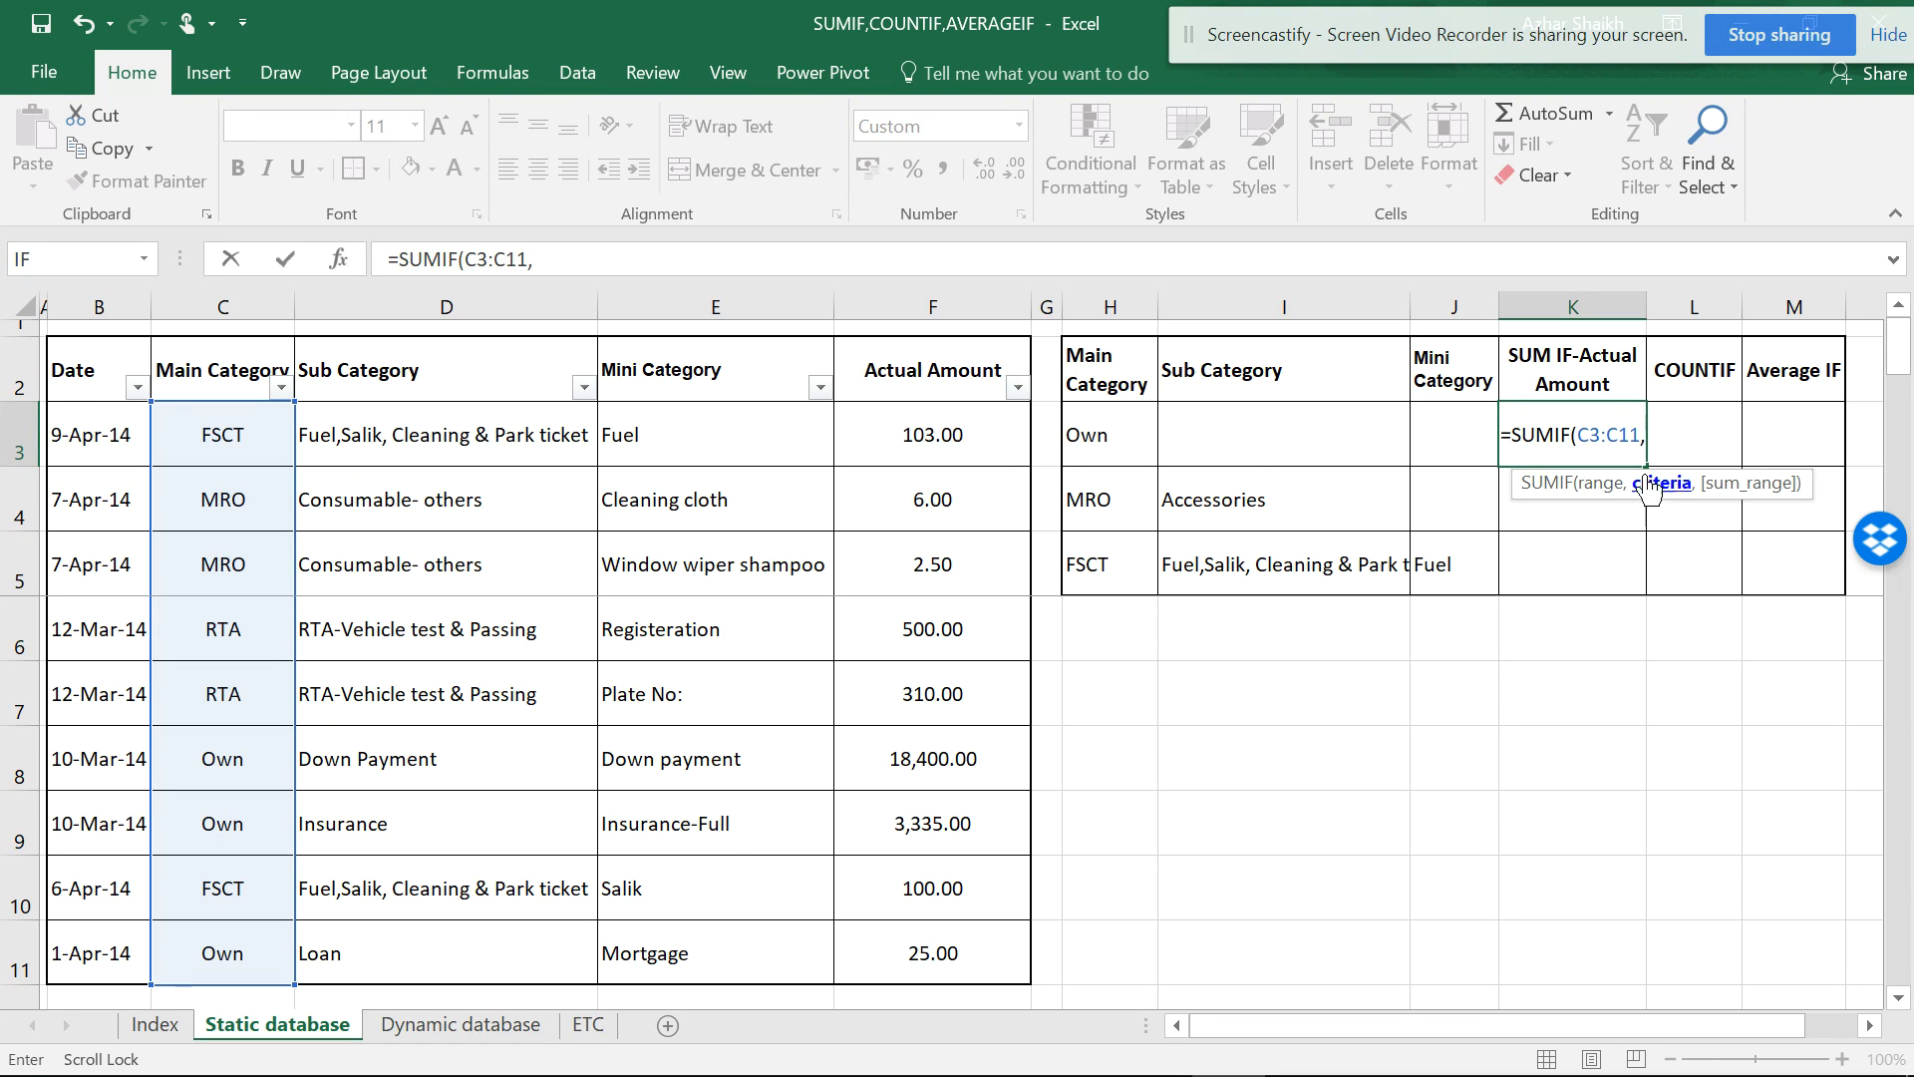
pyautogui.click(1117, 433)
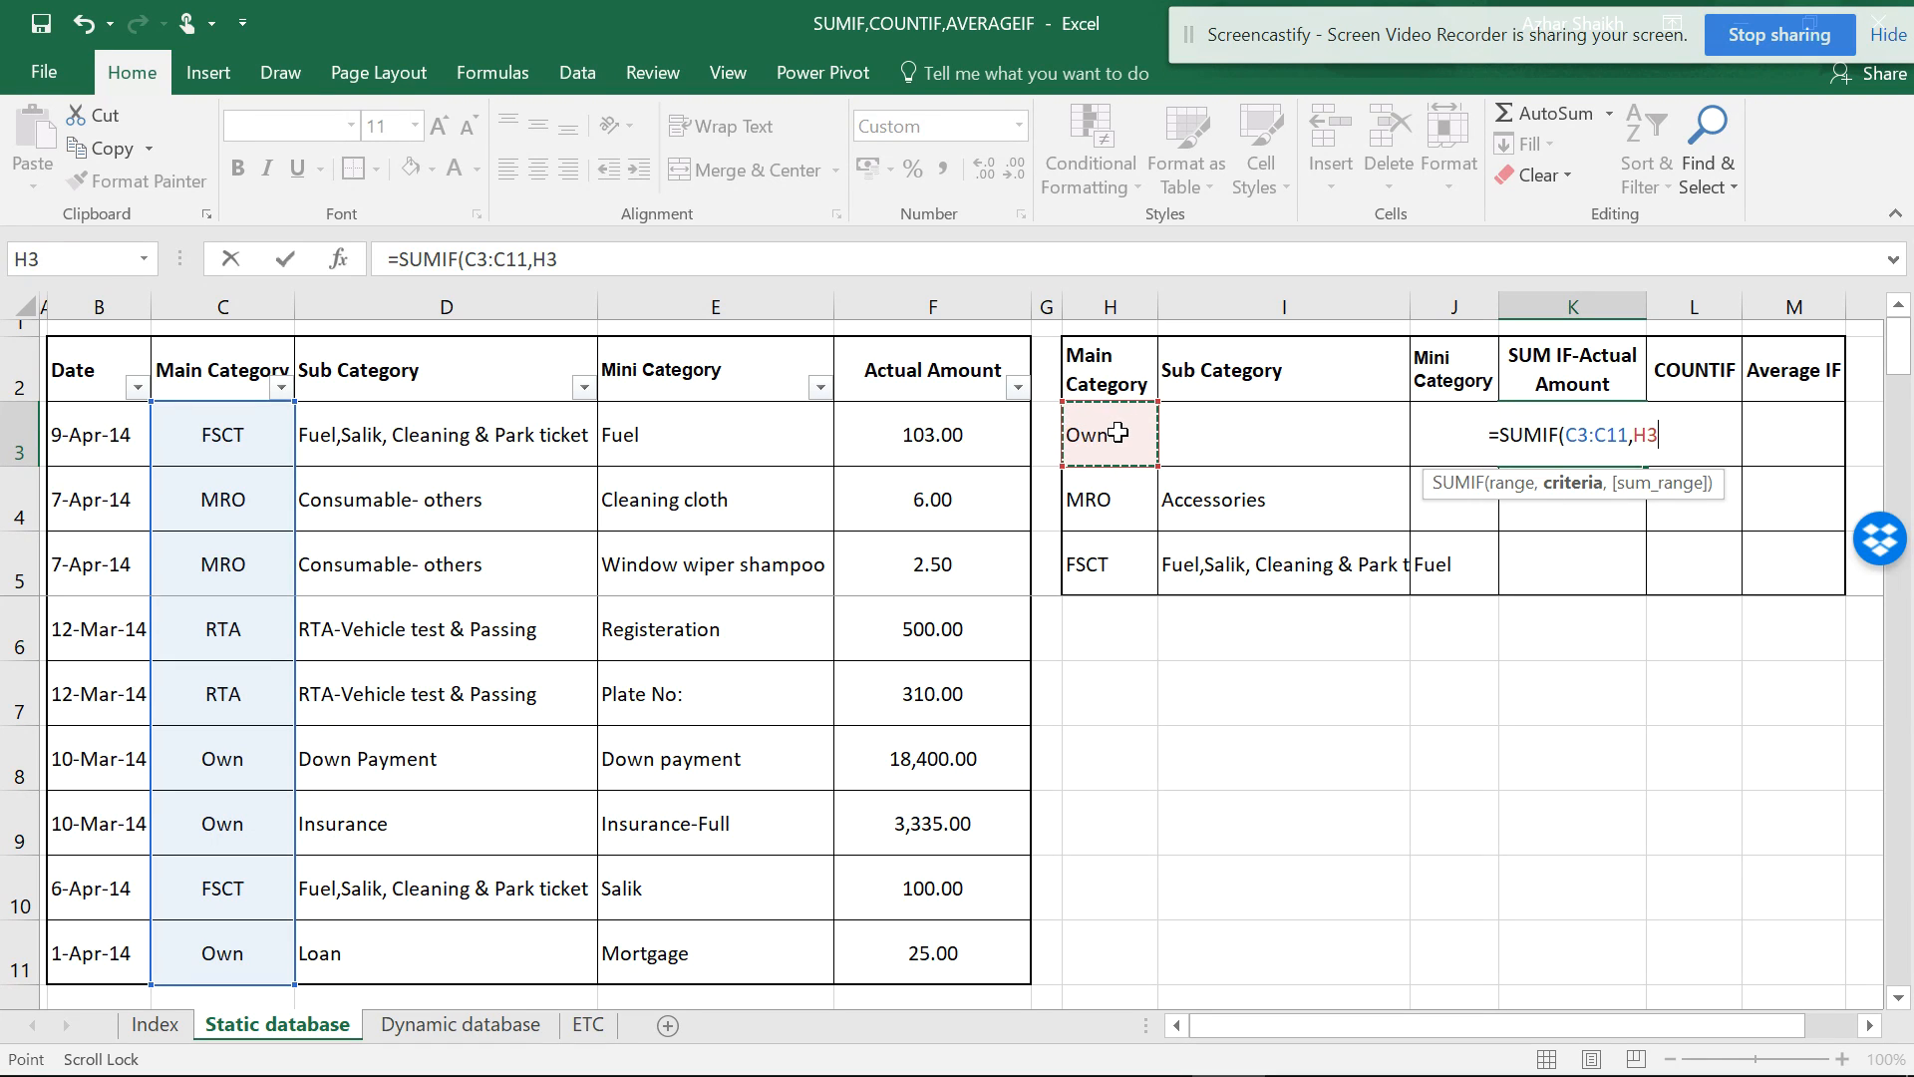
pyautogui.write(',')
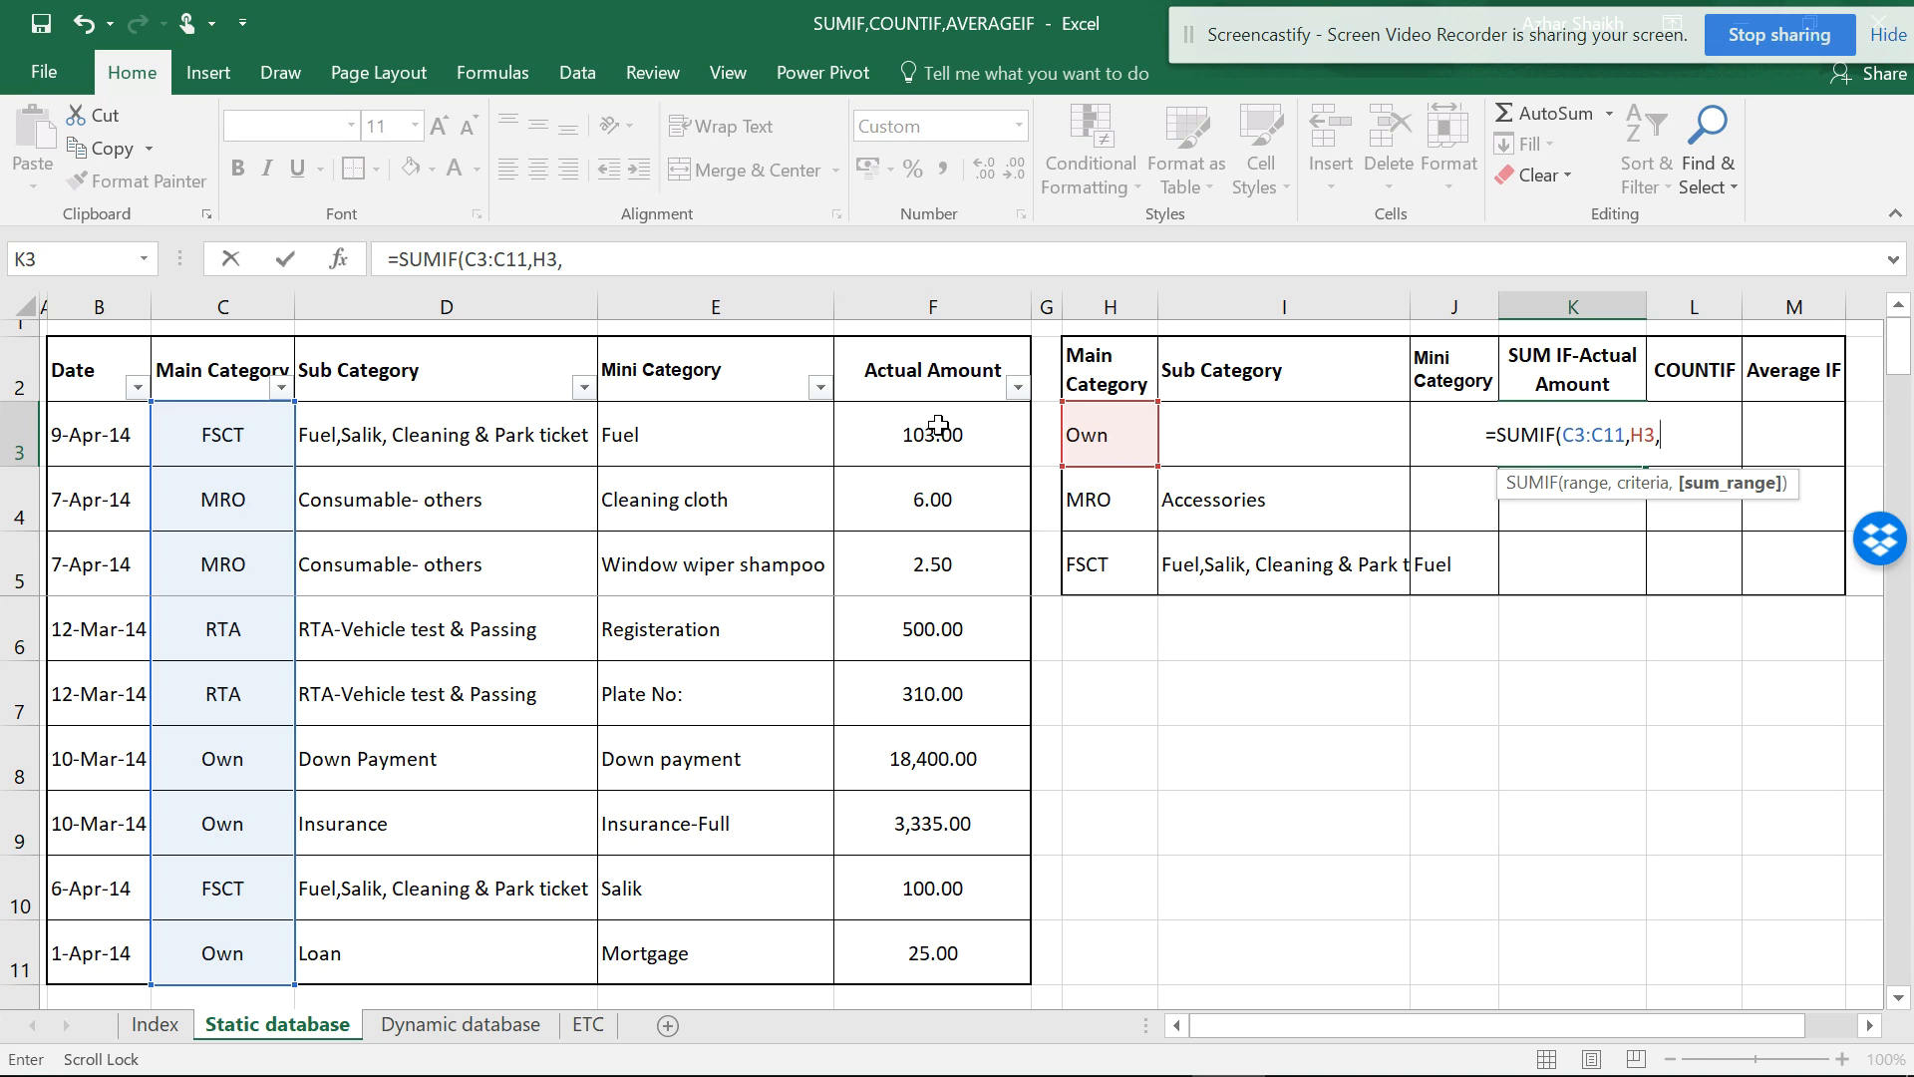
pyautogui.moveTo(928, 416); pyautogui.dragTo(923, 962)
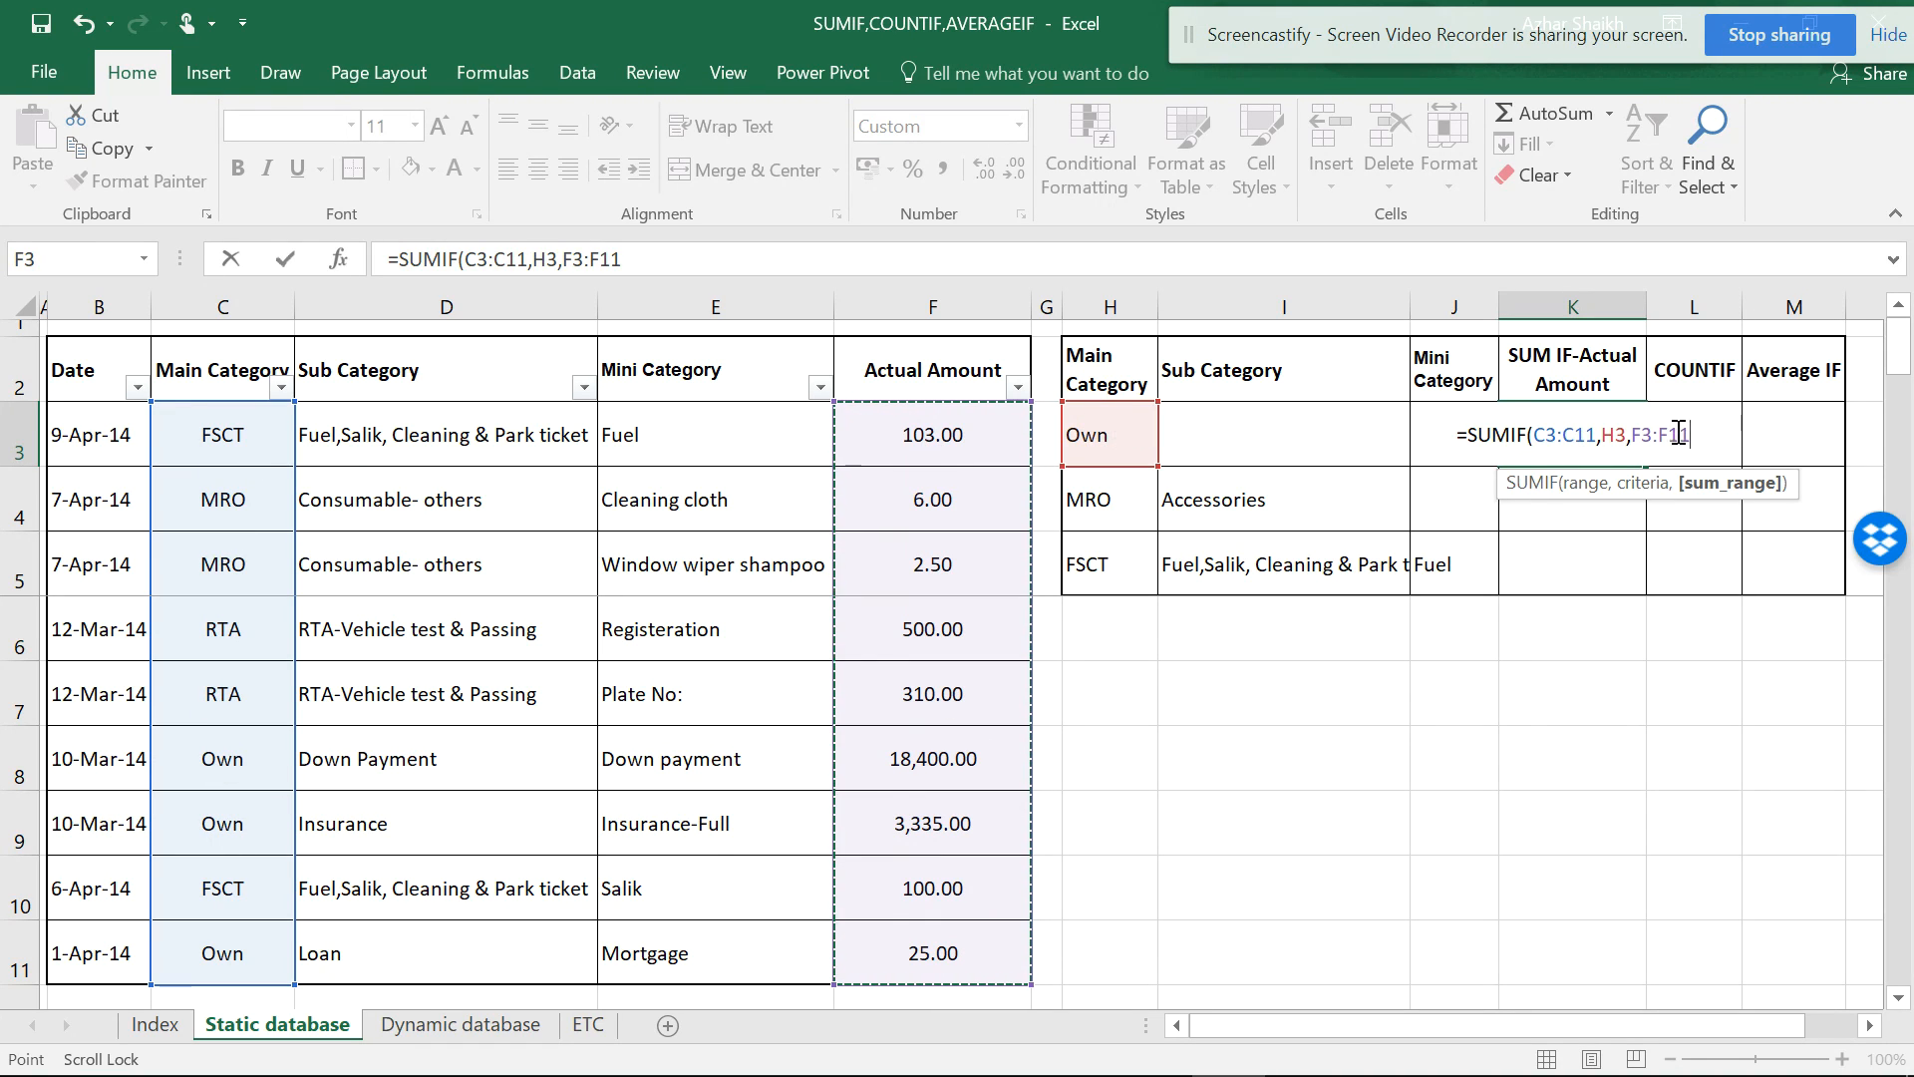
pyautogui.write(')')
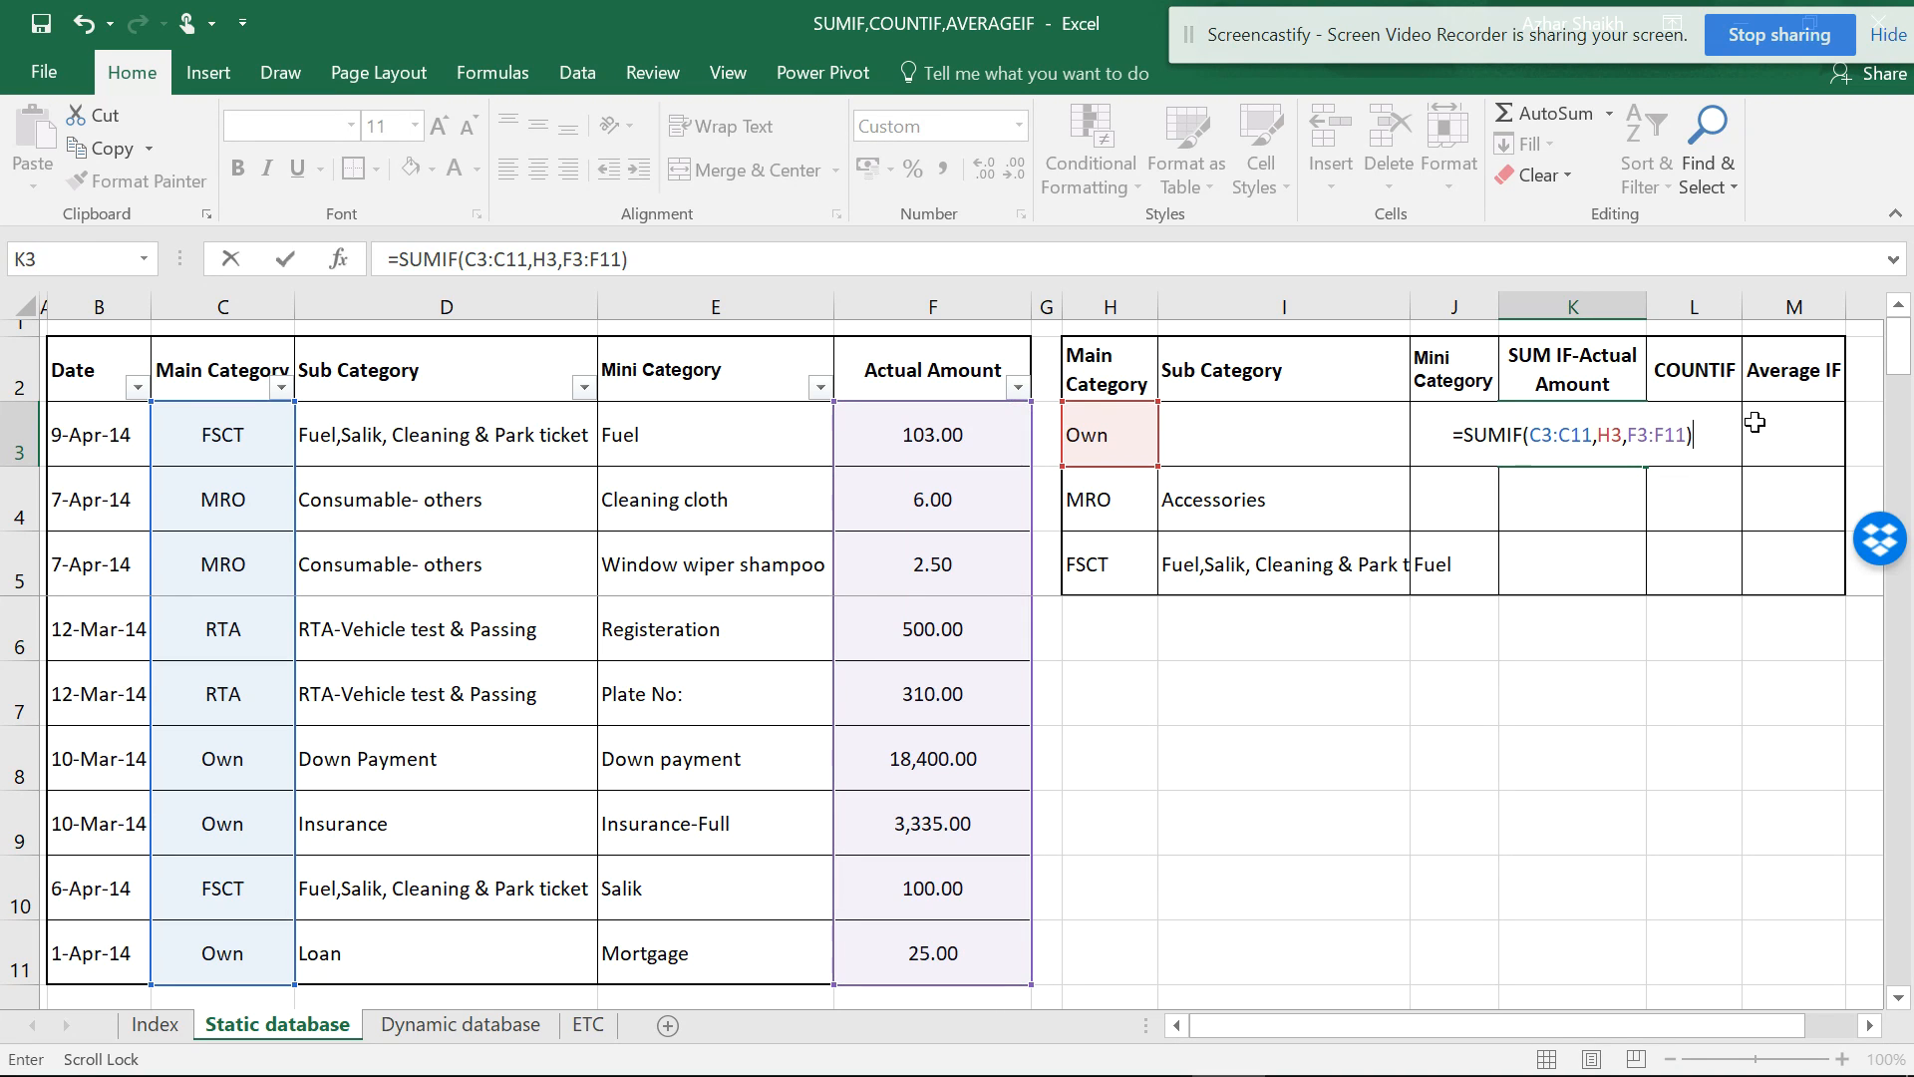
pyautogui.press('Return')
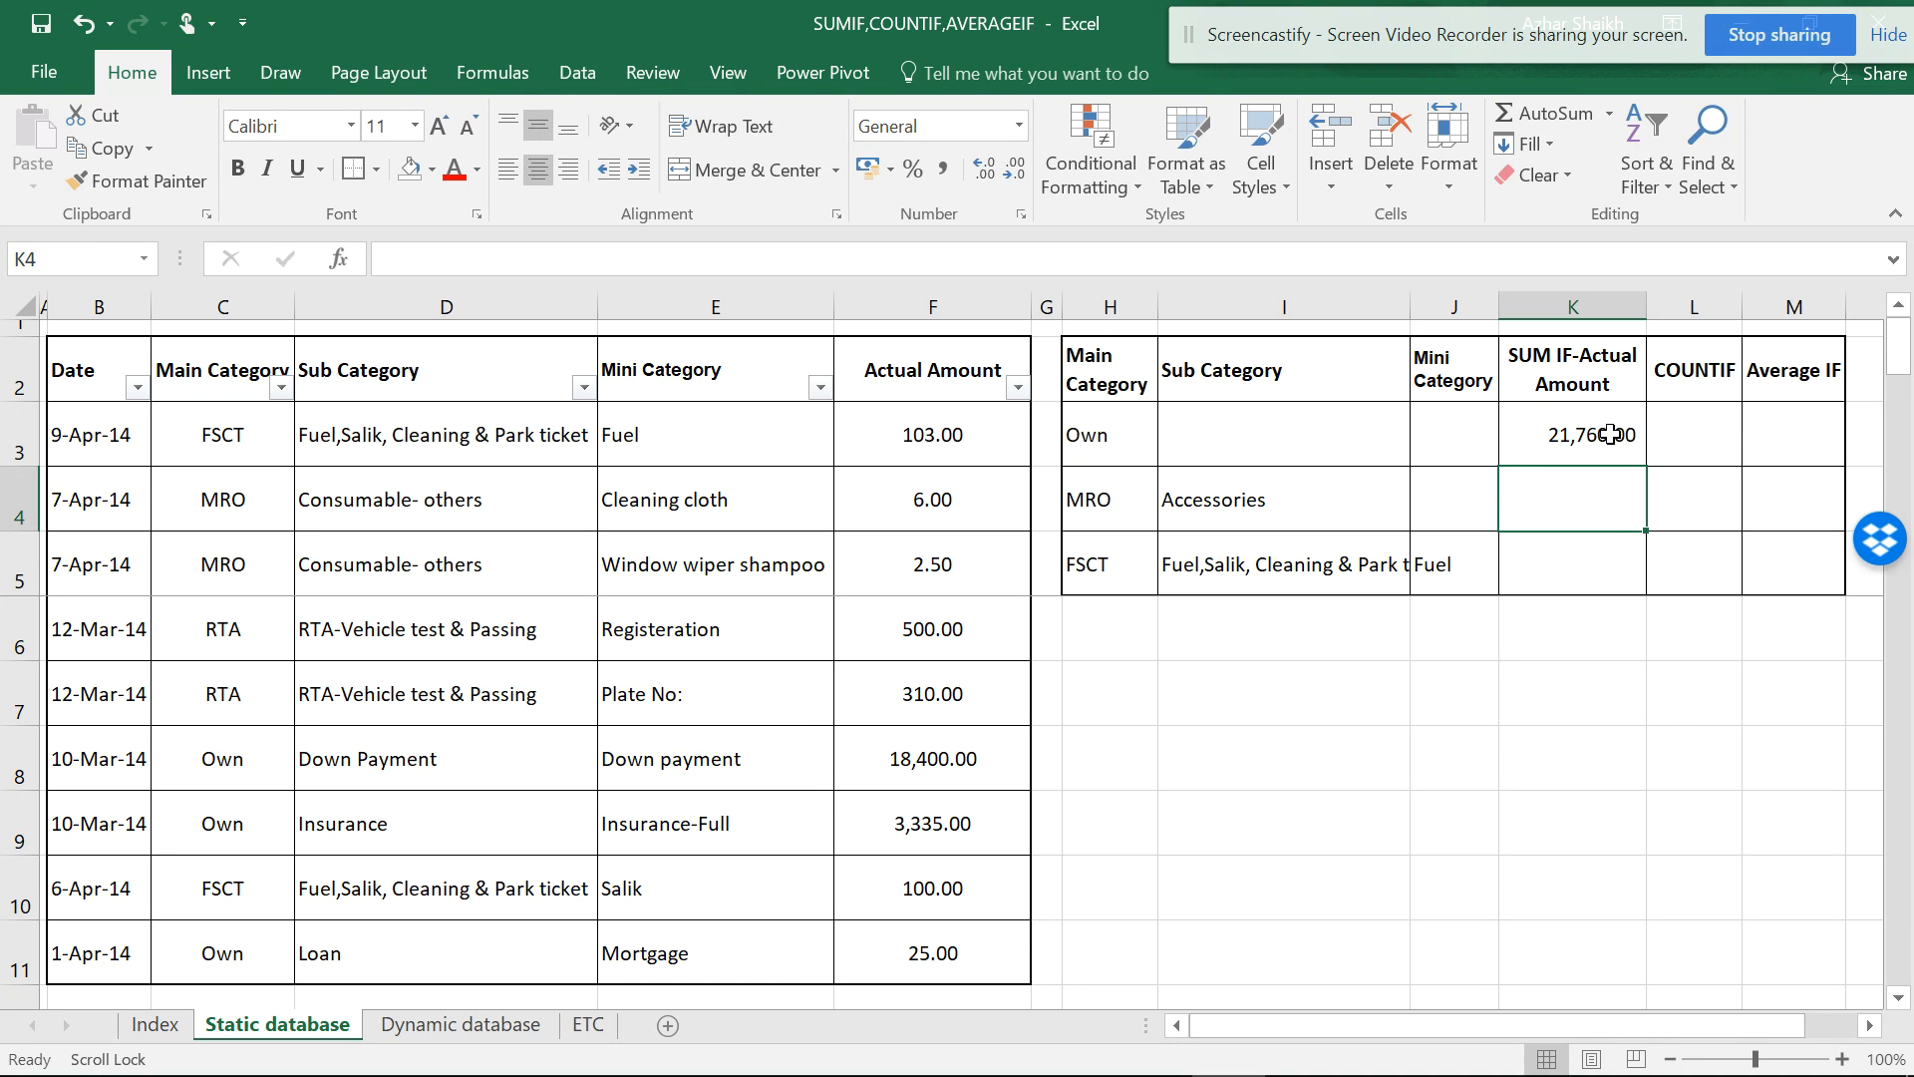
pyautogui.click(1607, 434)
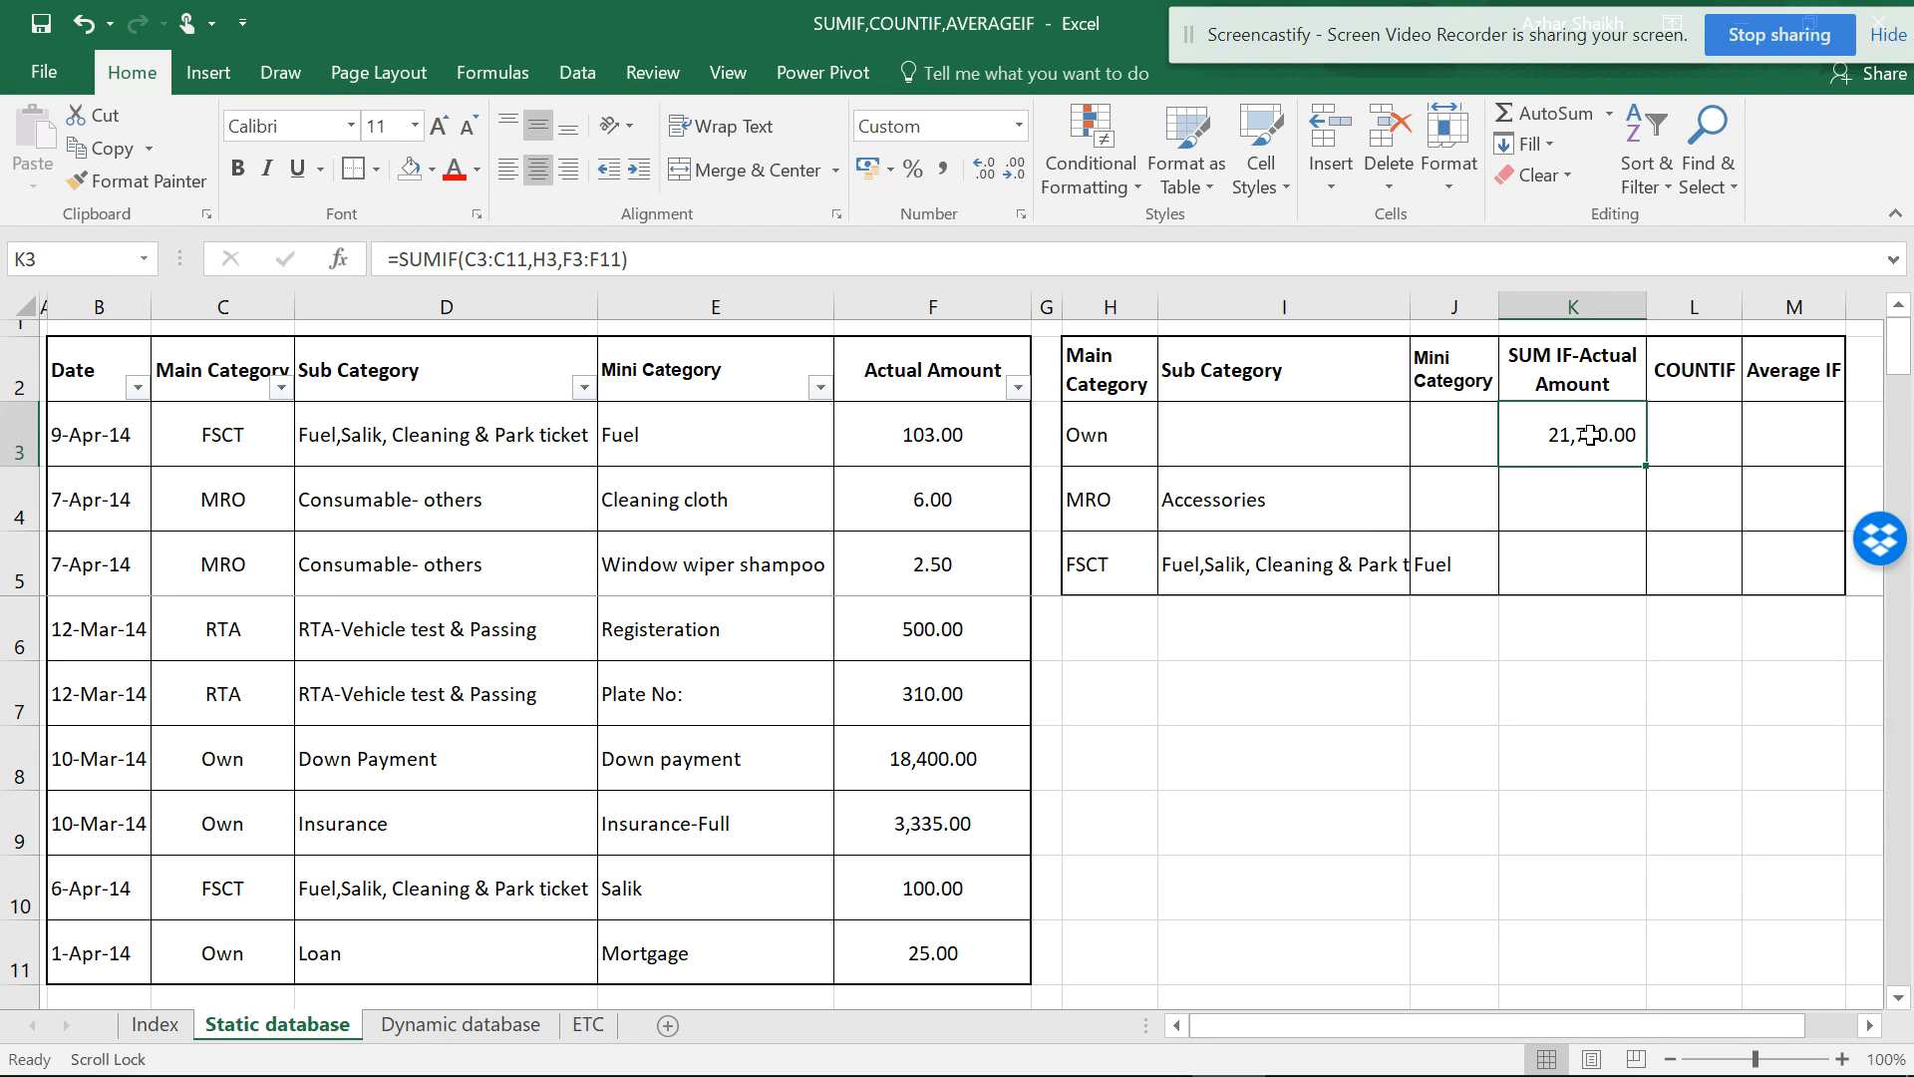
# Enter =COUNTIF(C3:C11,H3) in L3 to count the entries of the Own main category
pyautogui.click(1701, 436)
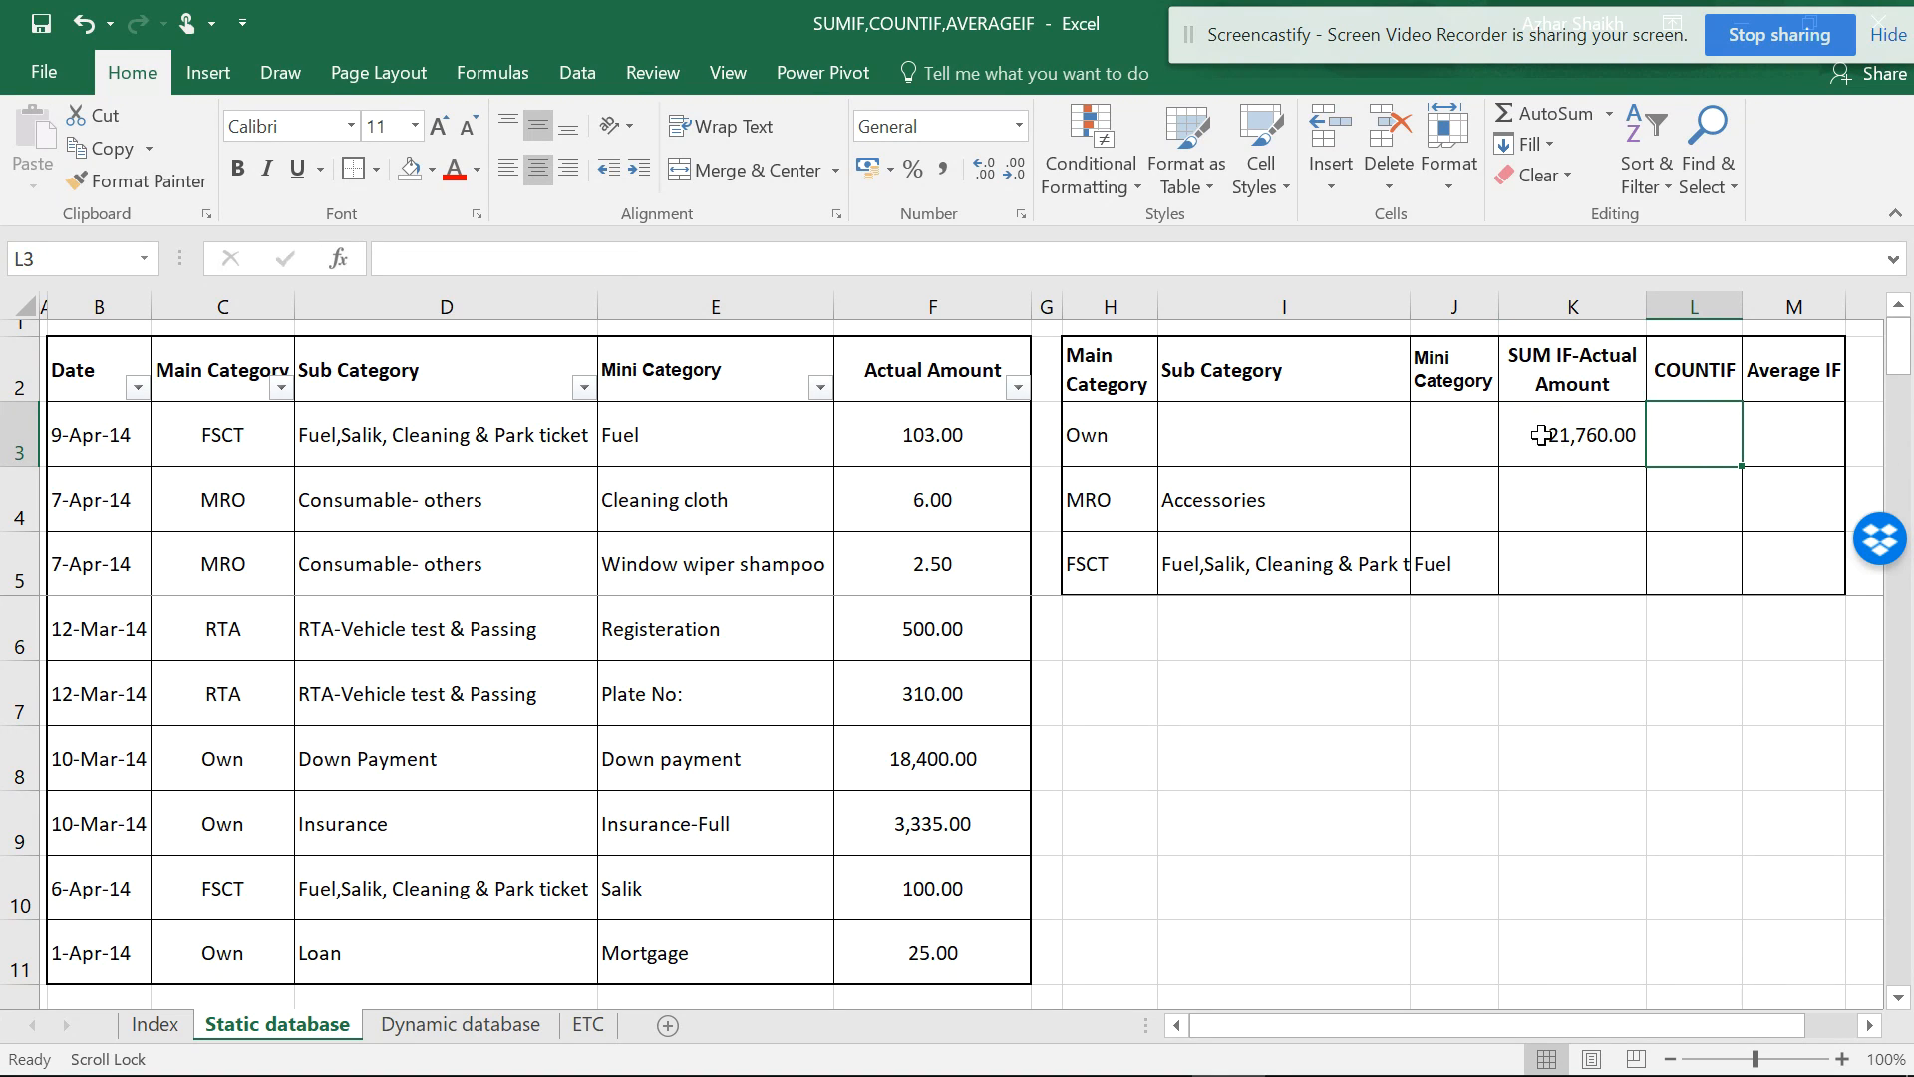
pyautogui.click(1125, 443)
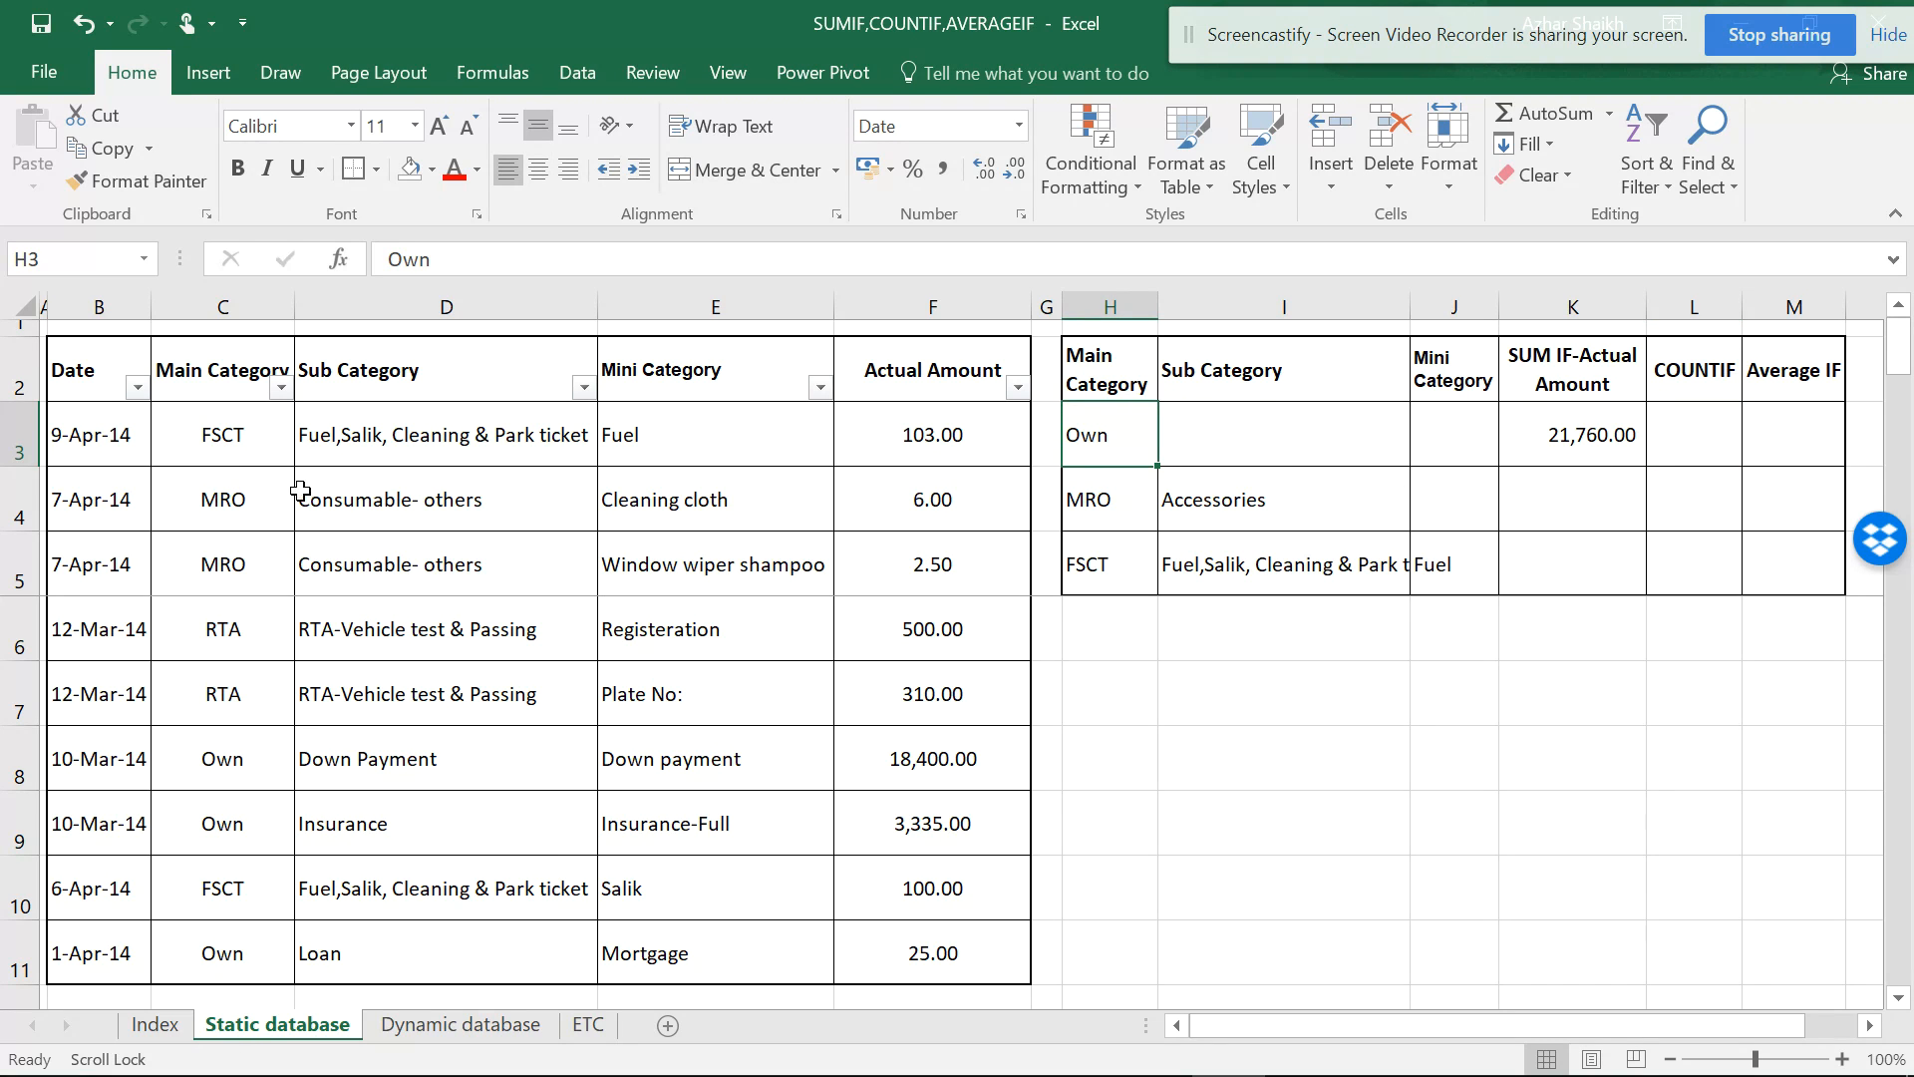
pyautogui.click(1718, 442)
pyautogui.write('=COUN')
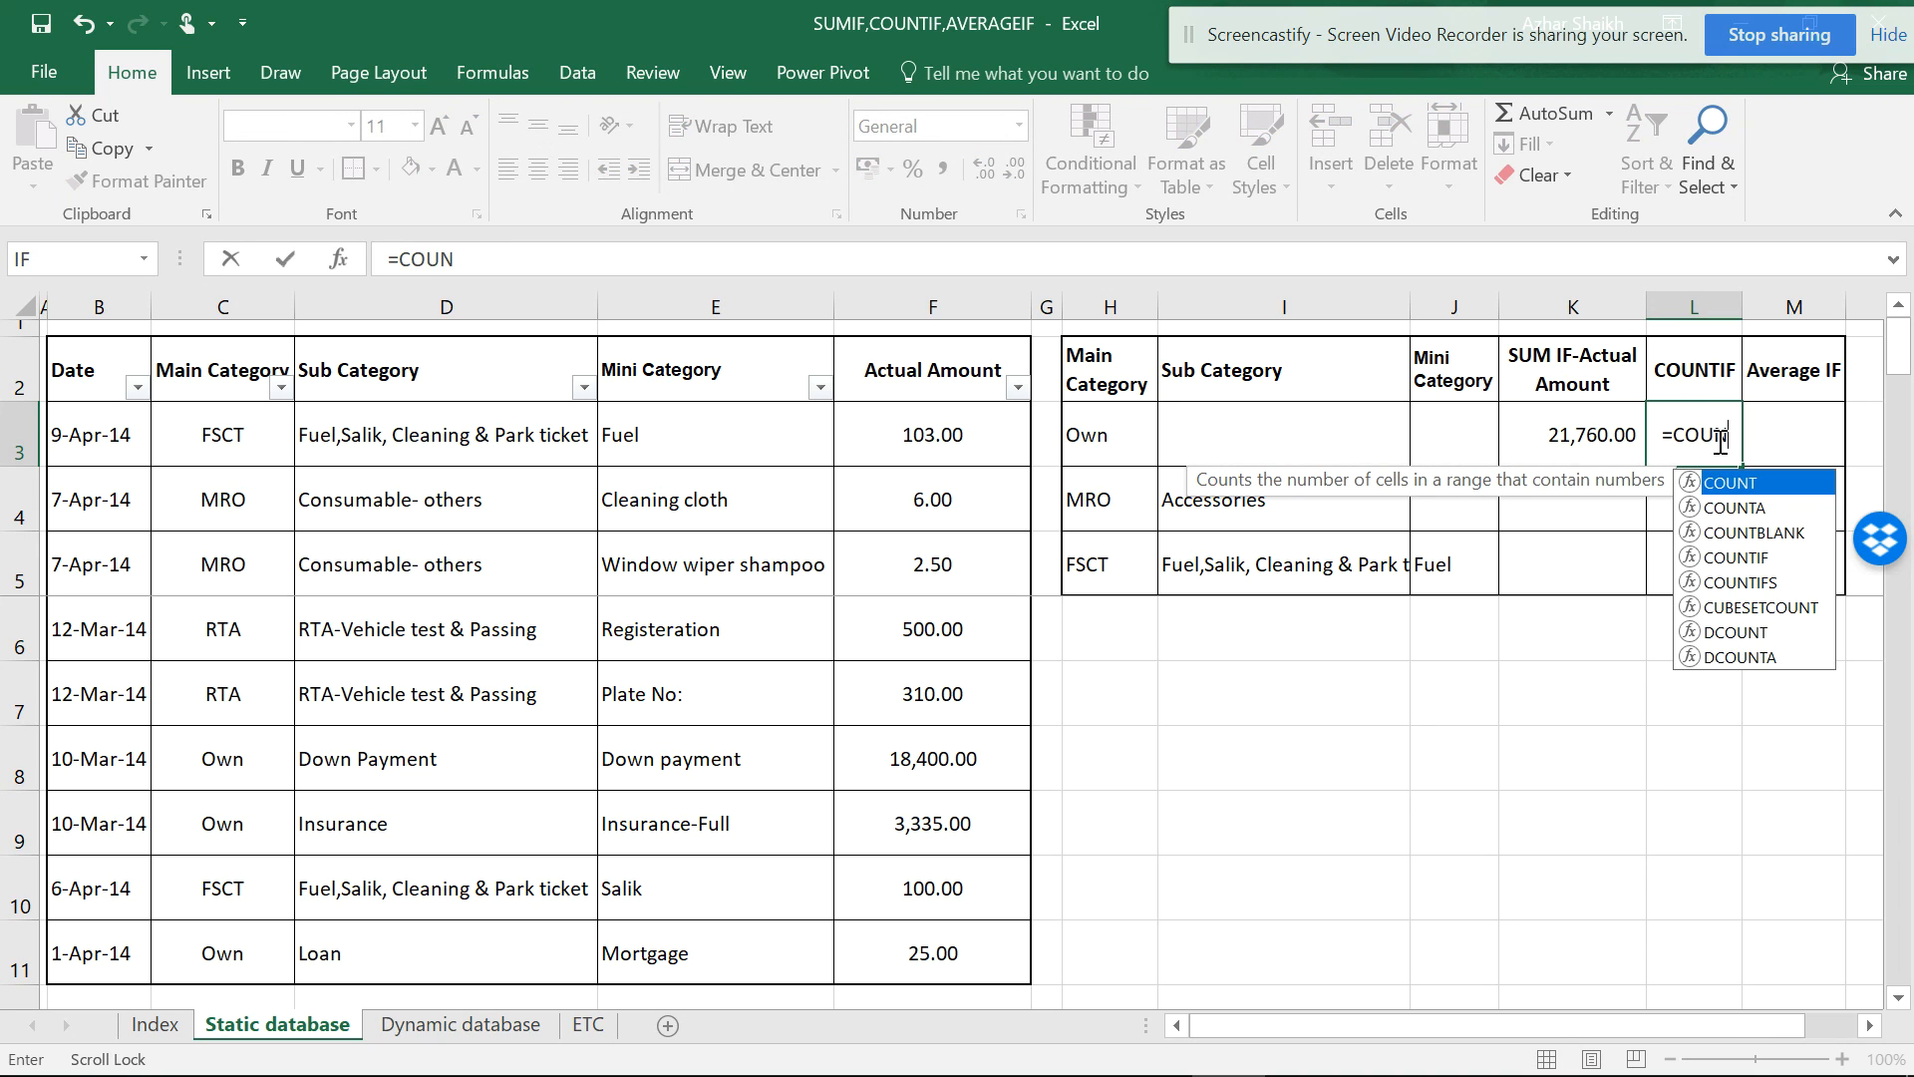
pyautogui.write('TIF(')
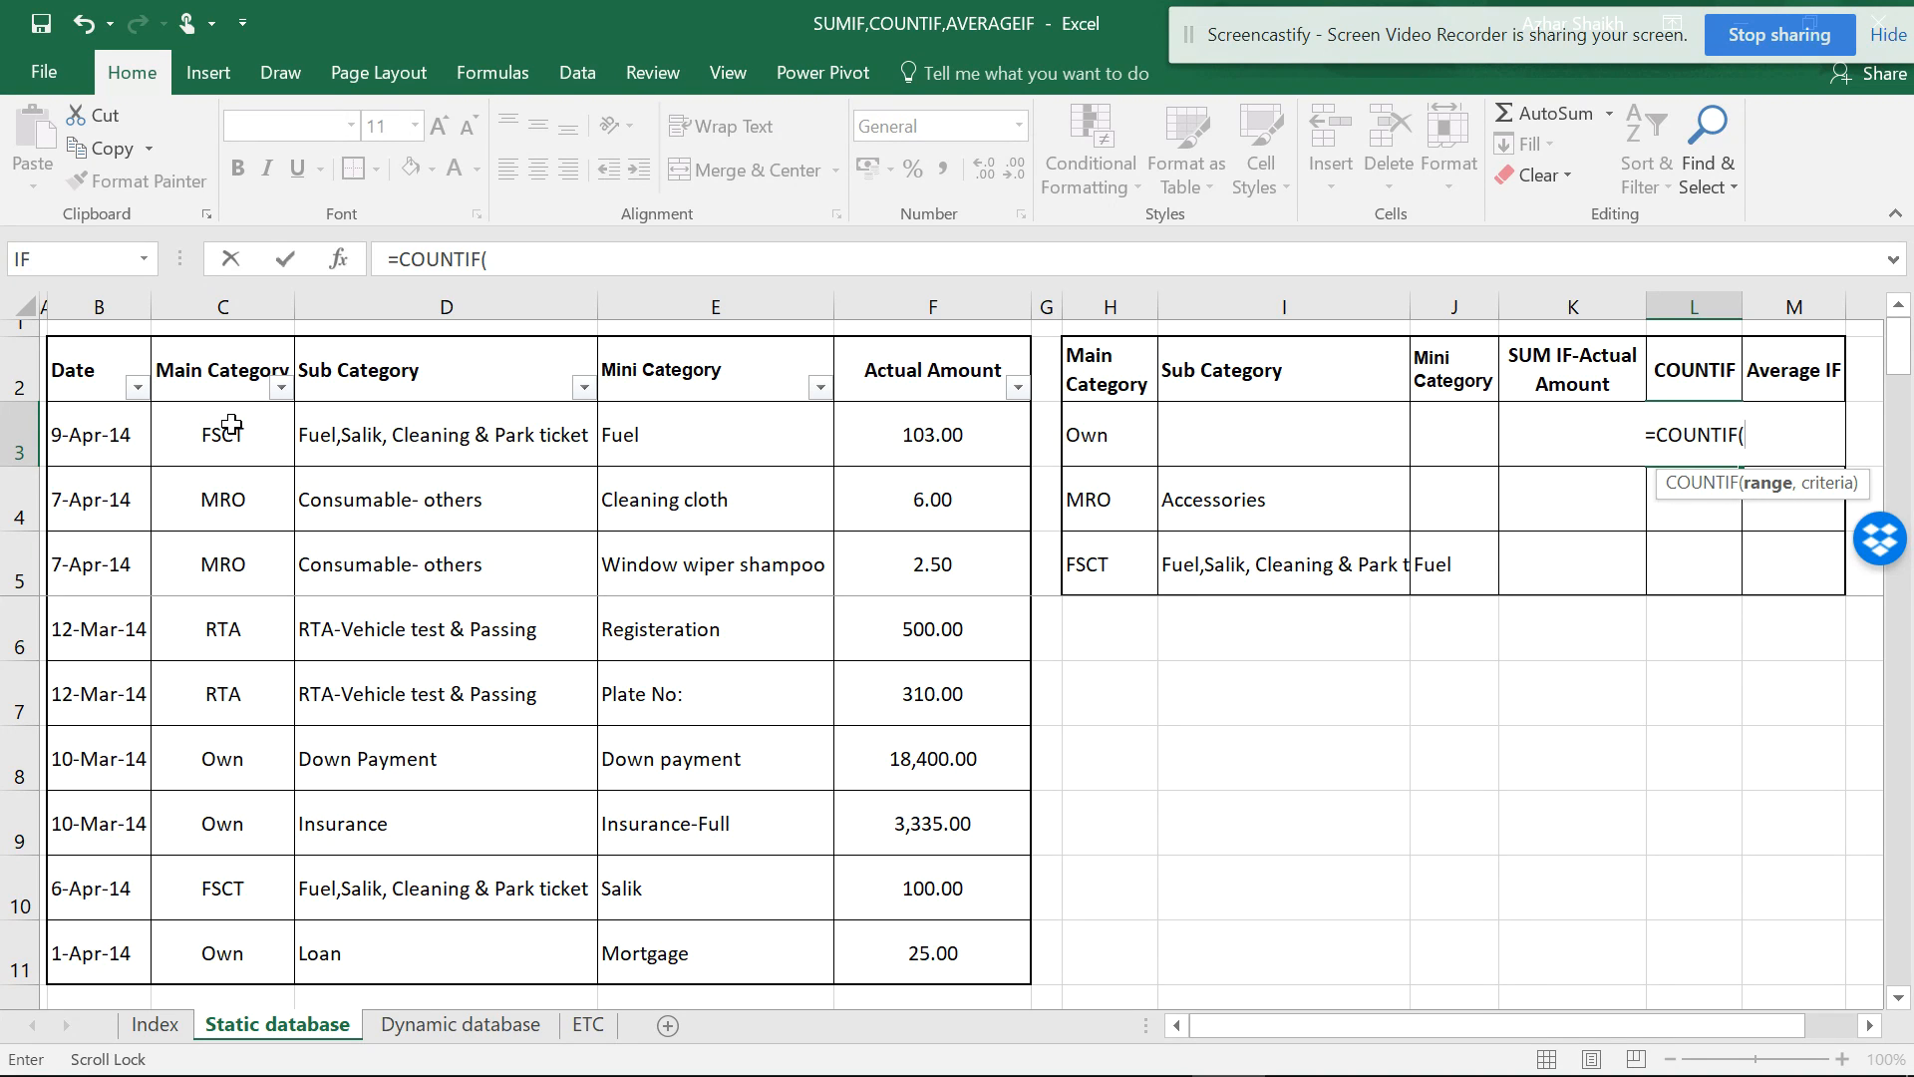
pyautogui.moveTo(231, 423); pyautogui.dragTo(243, 947)
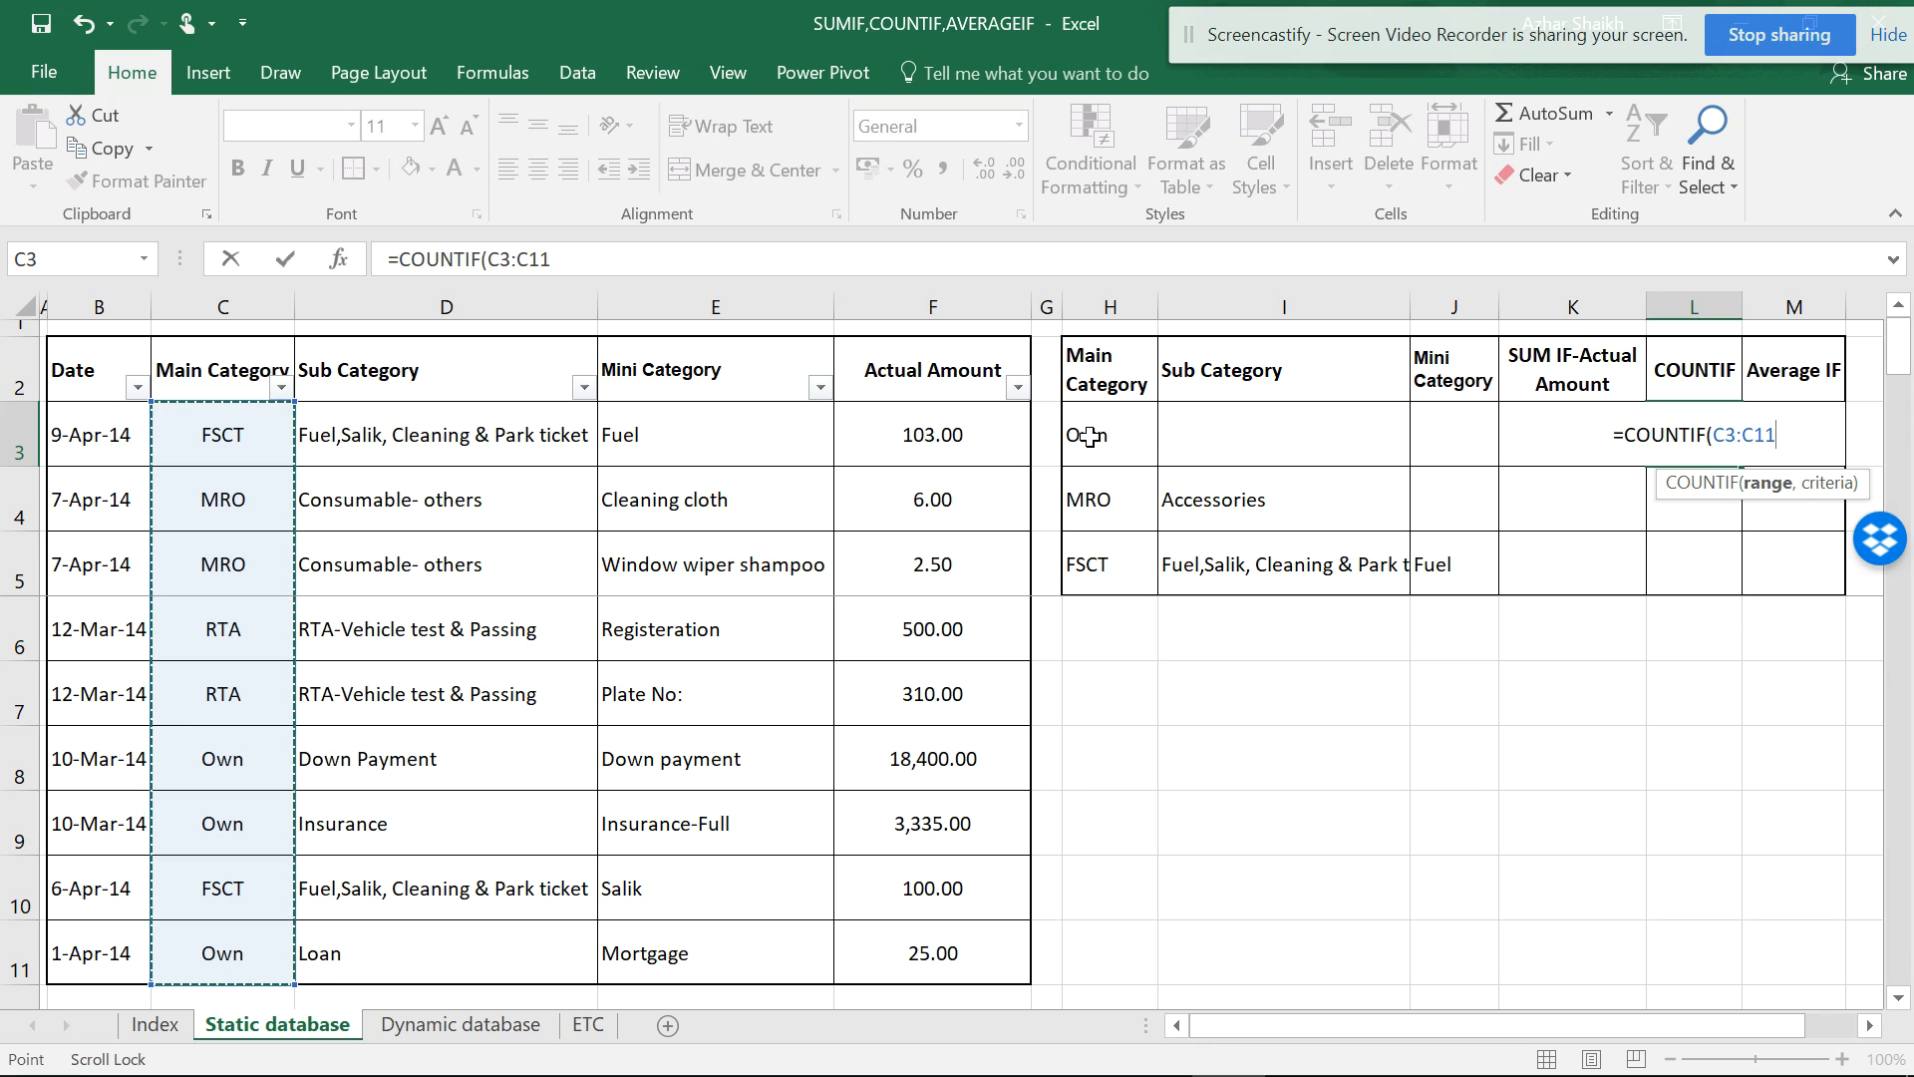
pyautogui.write(',')
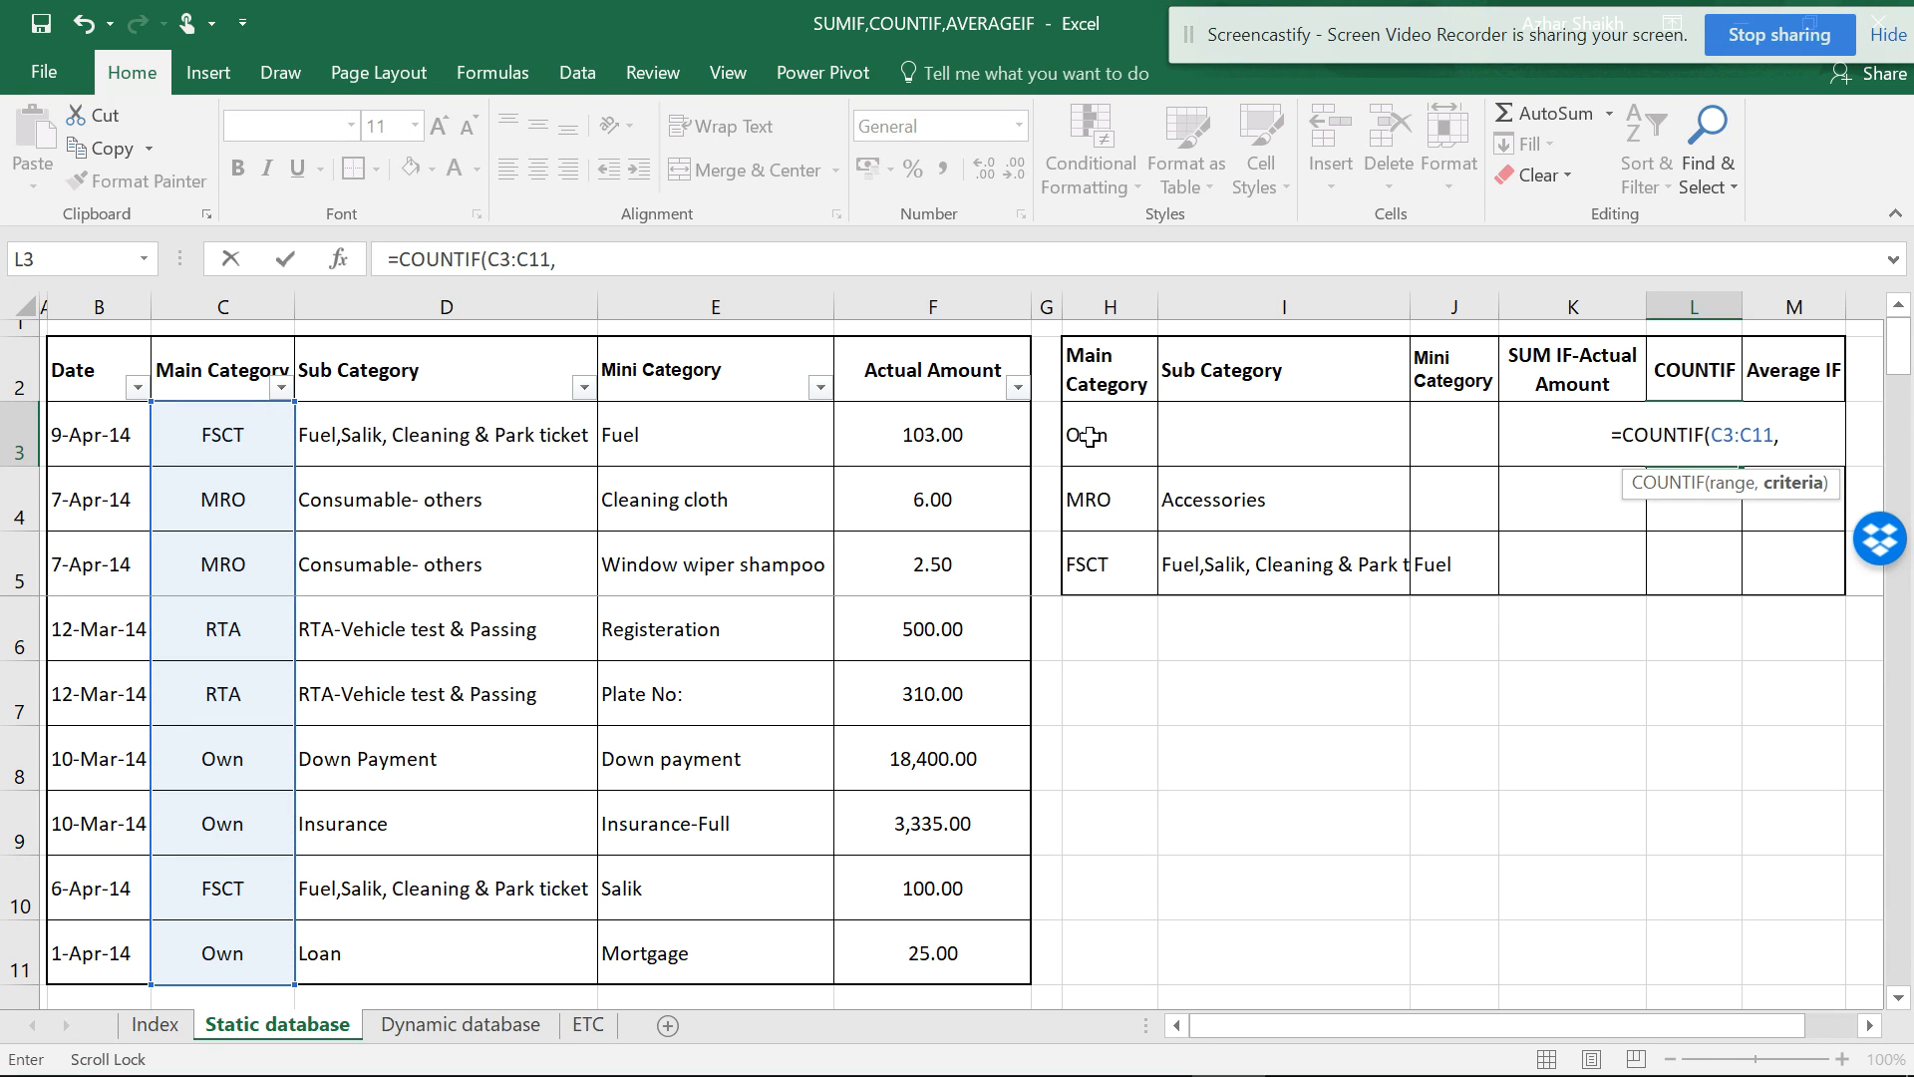
pyautogui.click(1090, 436)
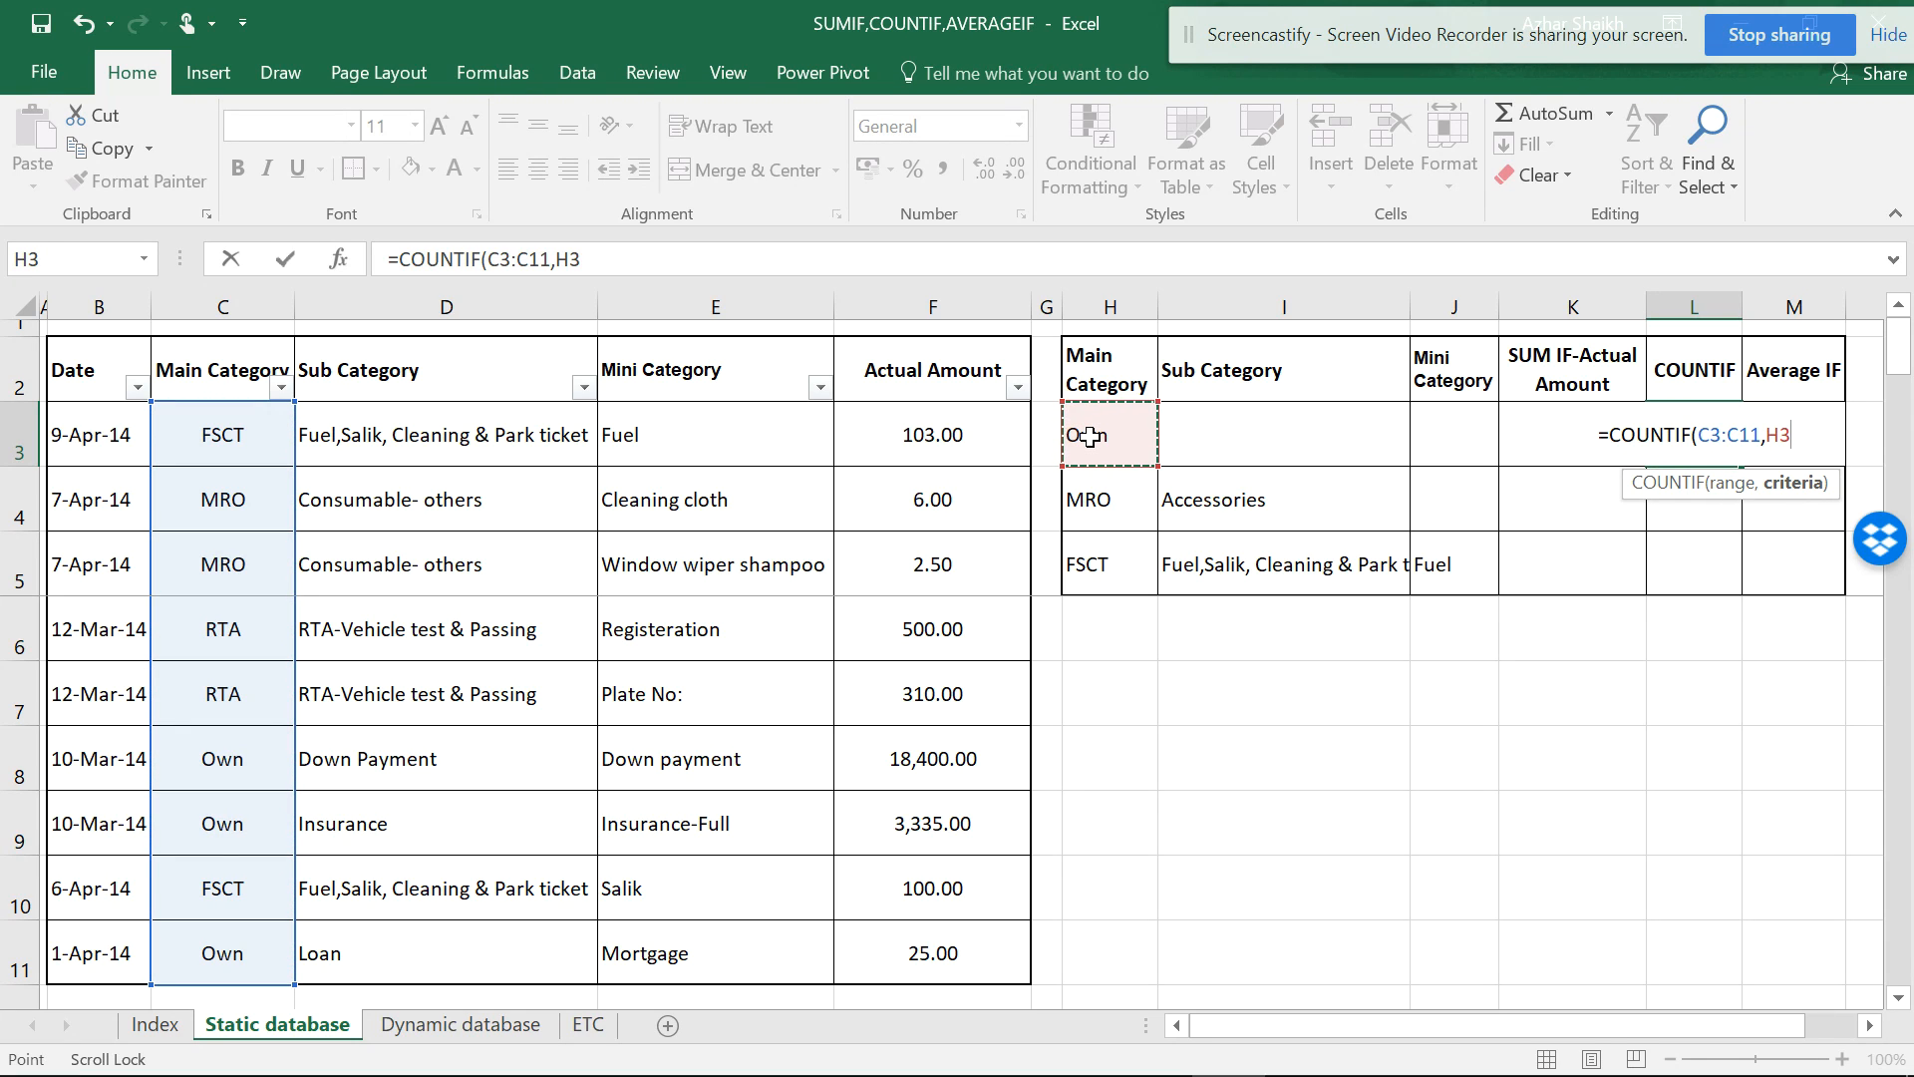
pyautogui.write(')')
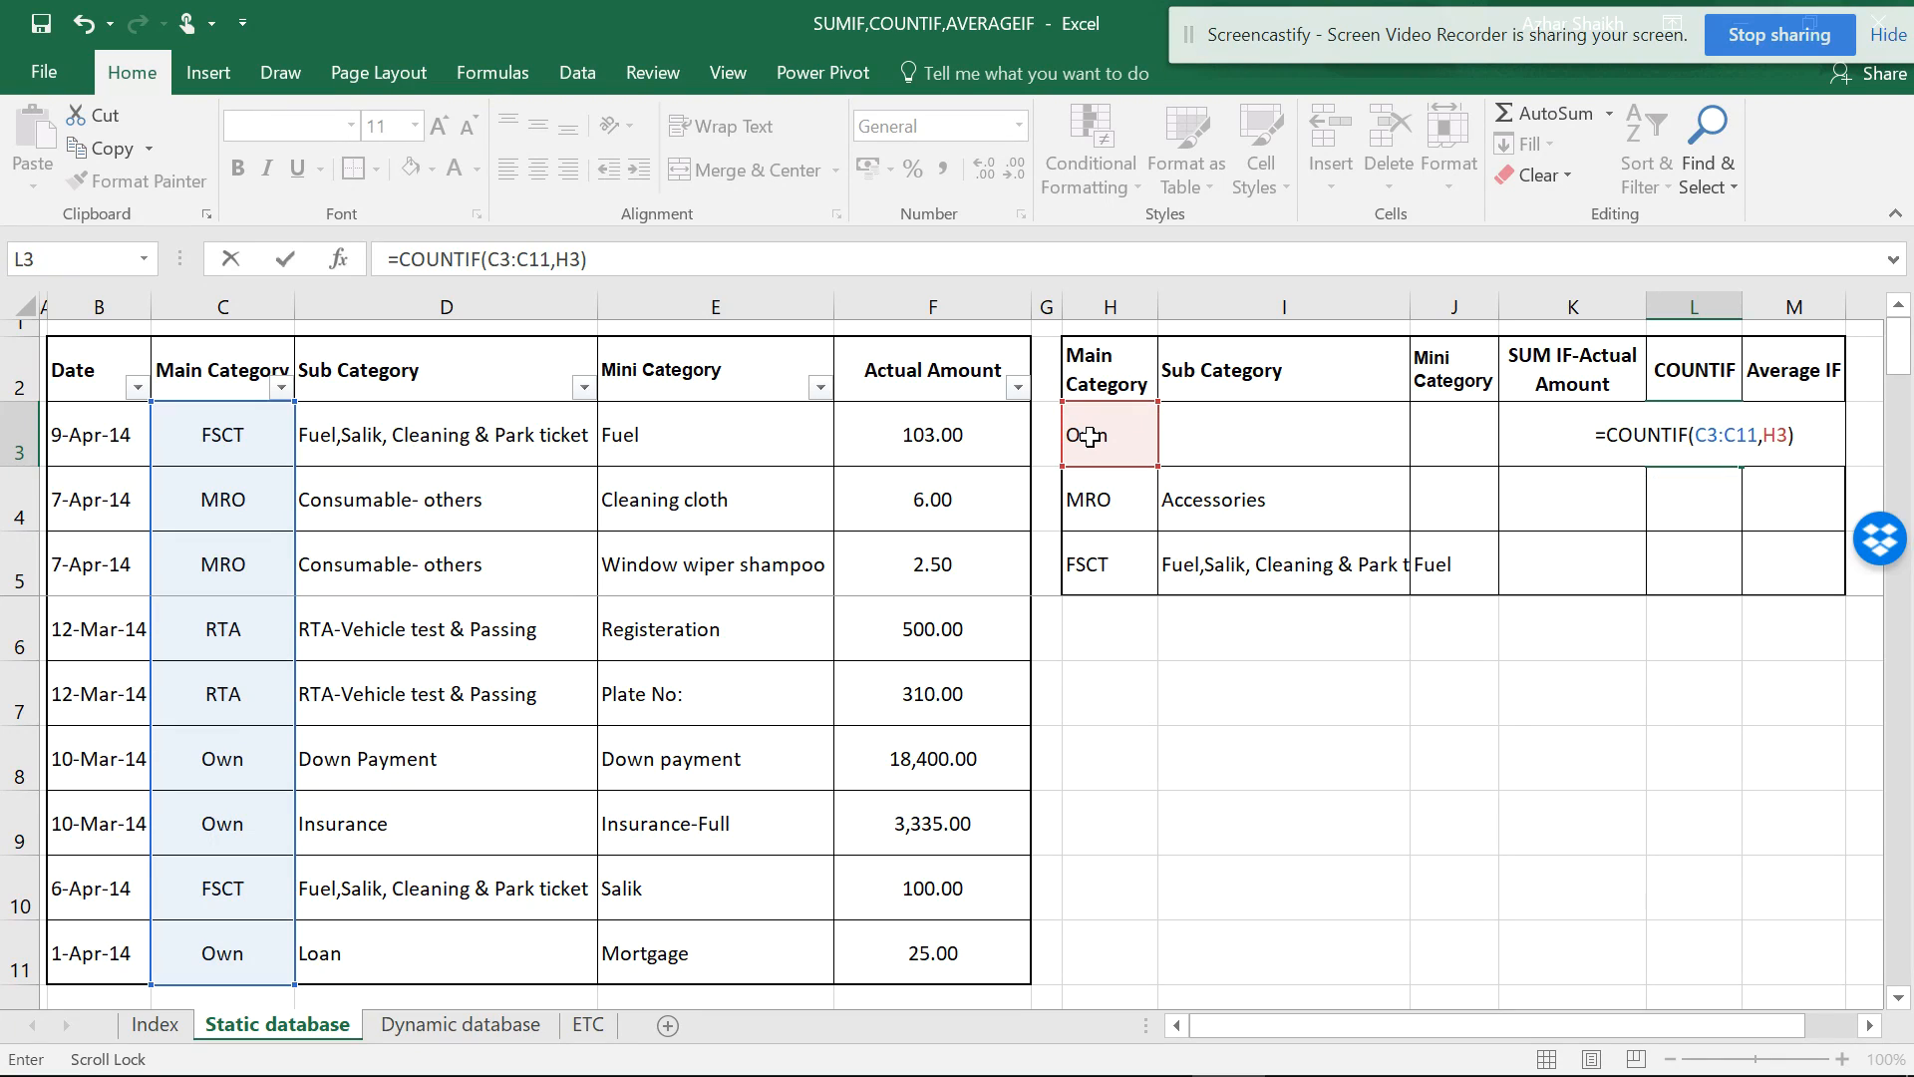
pyautogui.press('Return')
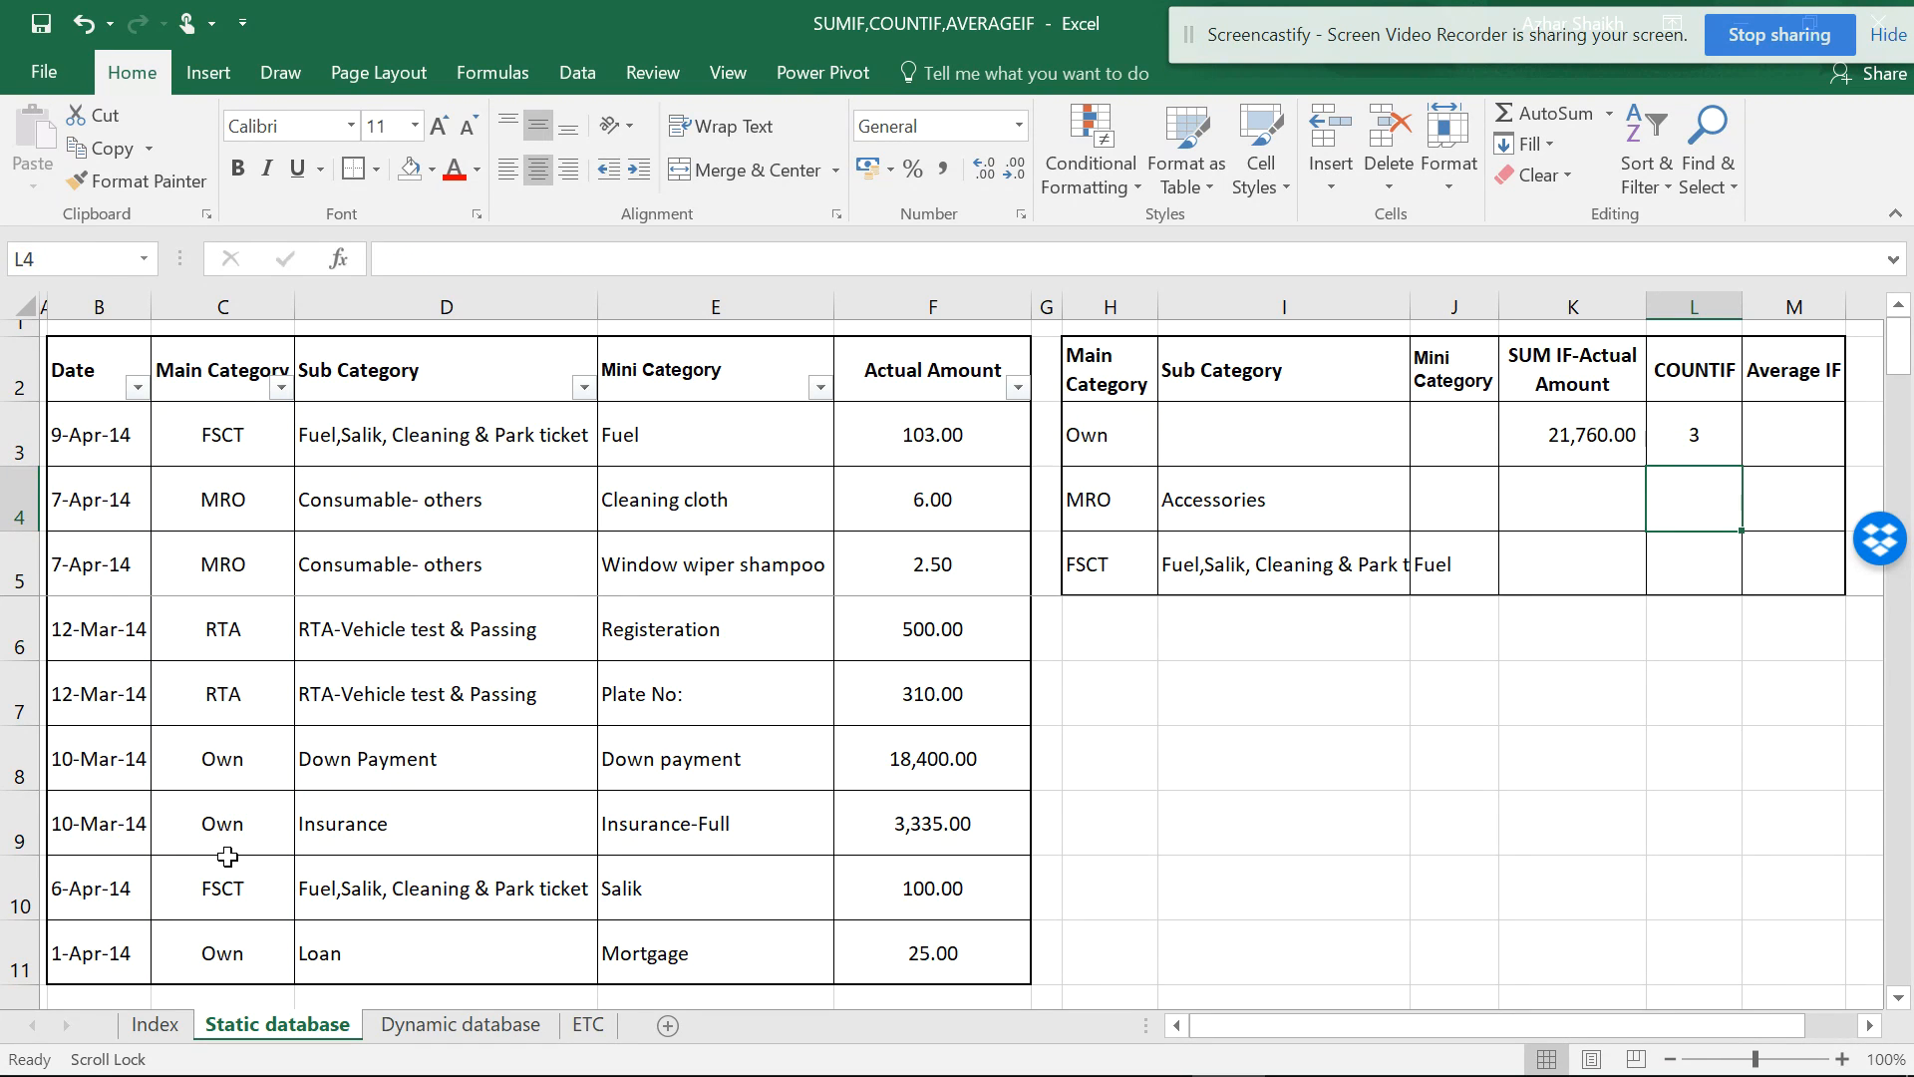
# Enter =AVERAGEIF(C3:C11,H3,F3:F11) in M3 to average the Own actual amounts, and format the cell with the comma number style
pyautogui.click(1787, 437)
pyautogui.write('=AV')
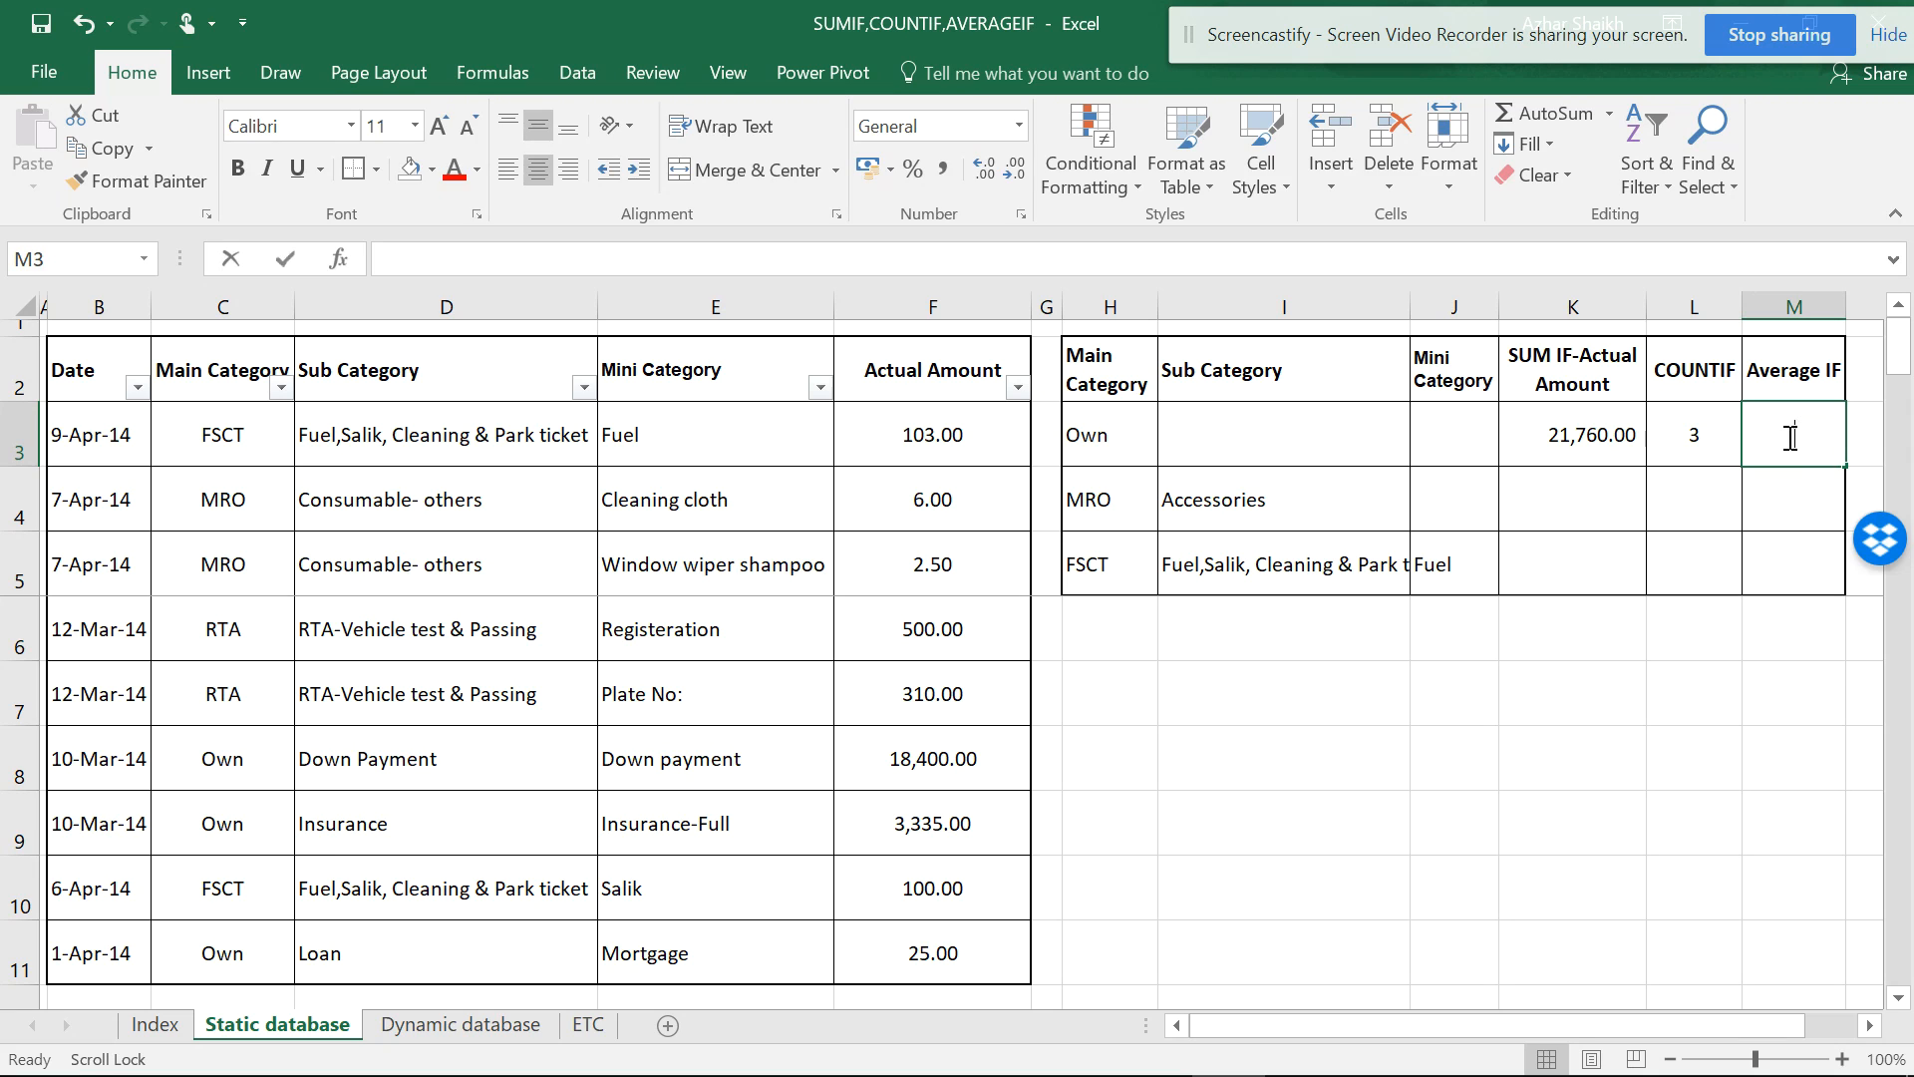
pyautogui.write('E')
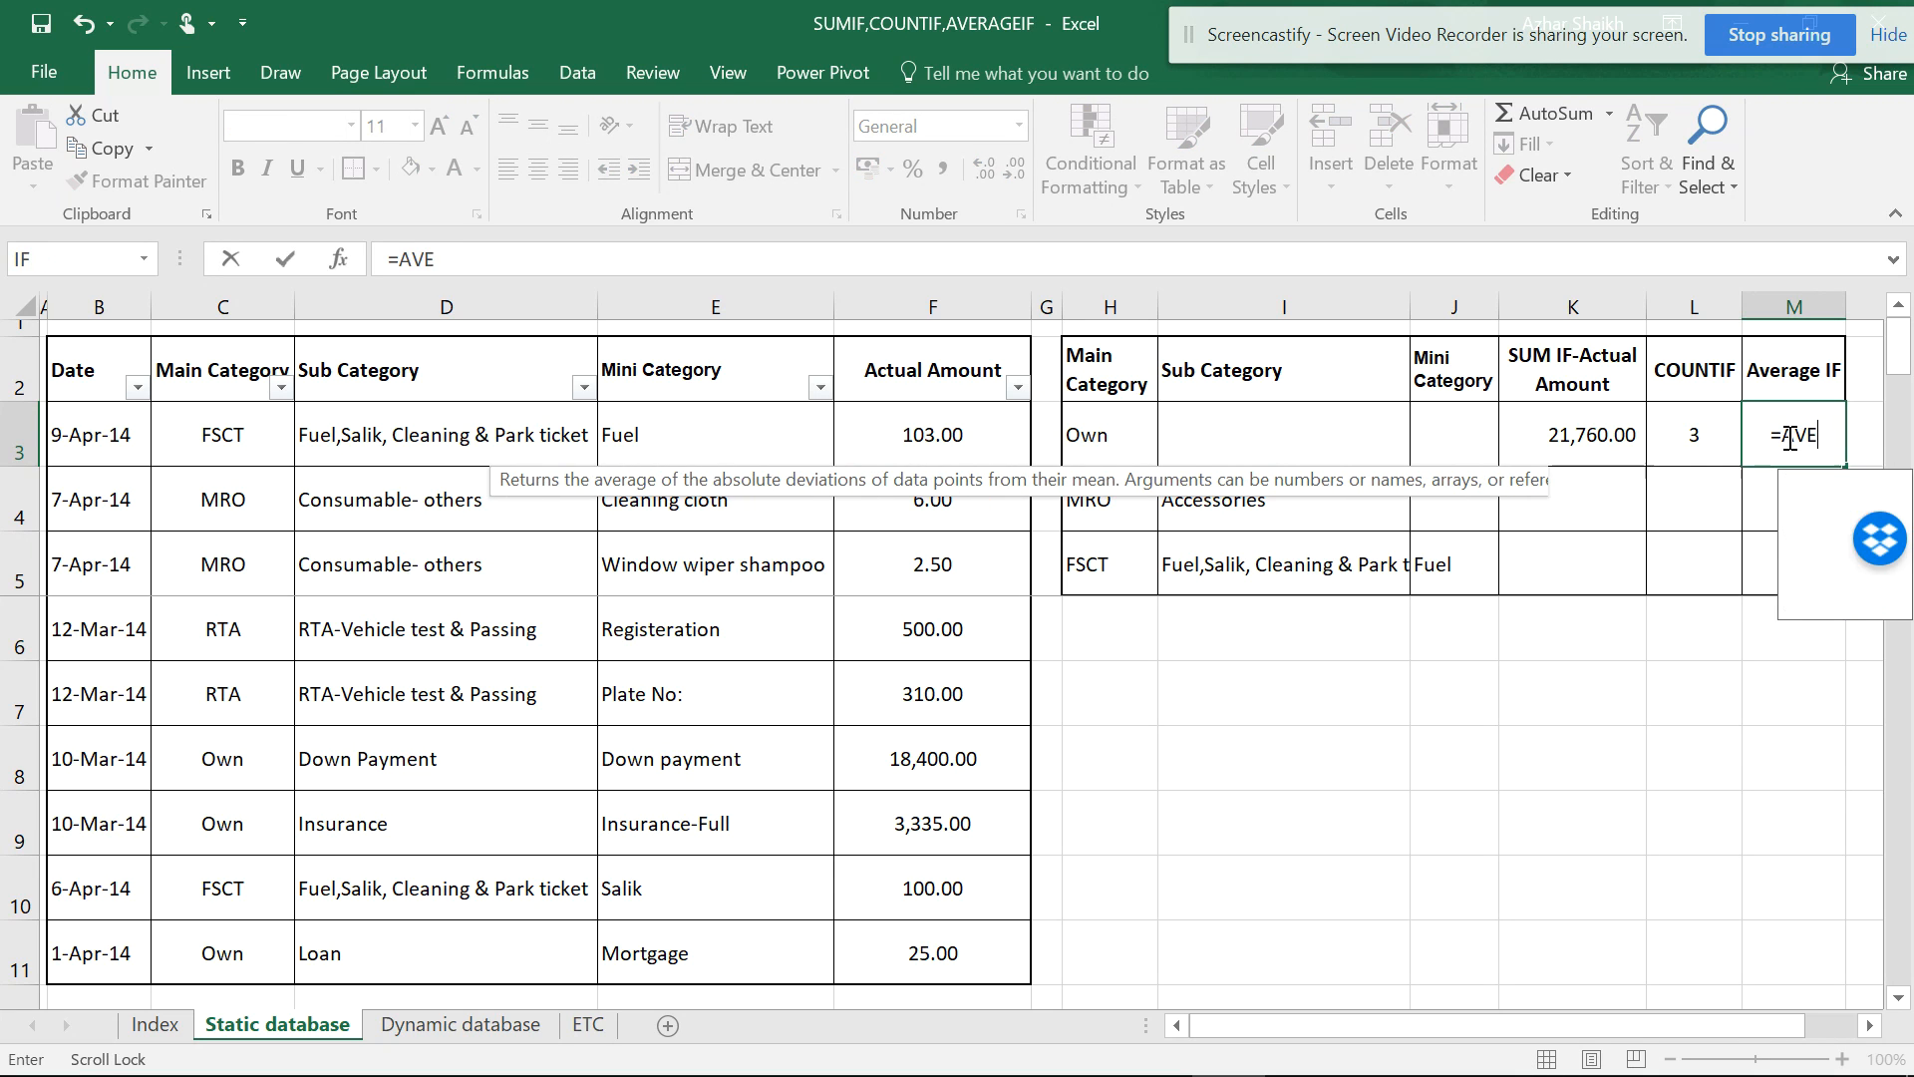
pyautogui.write('RAGEI')
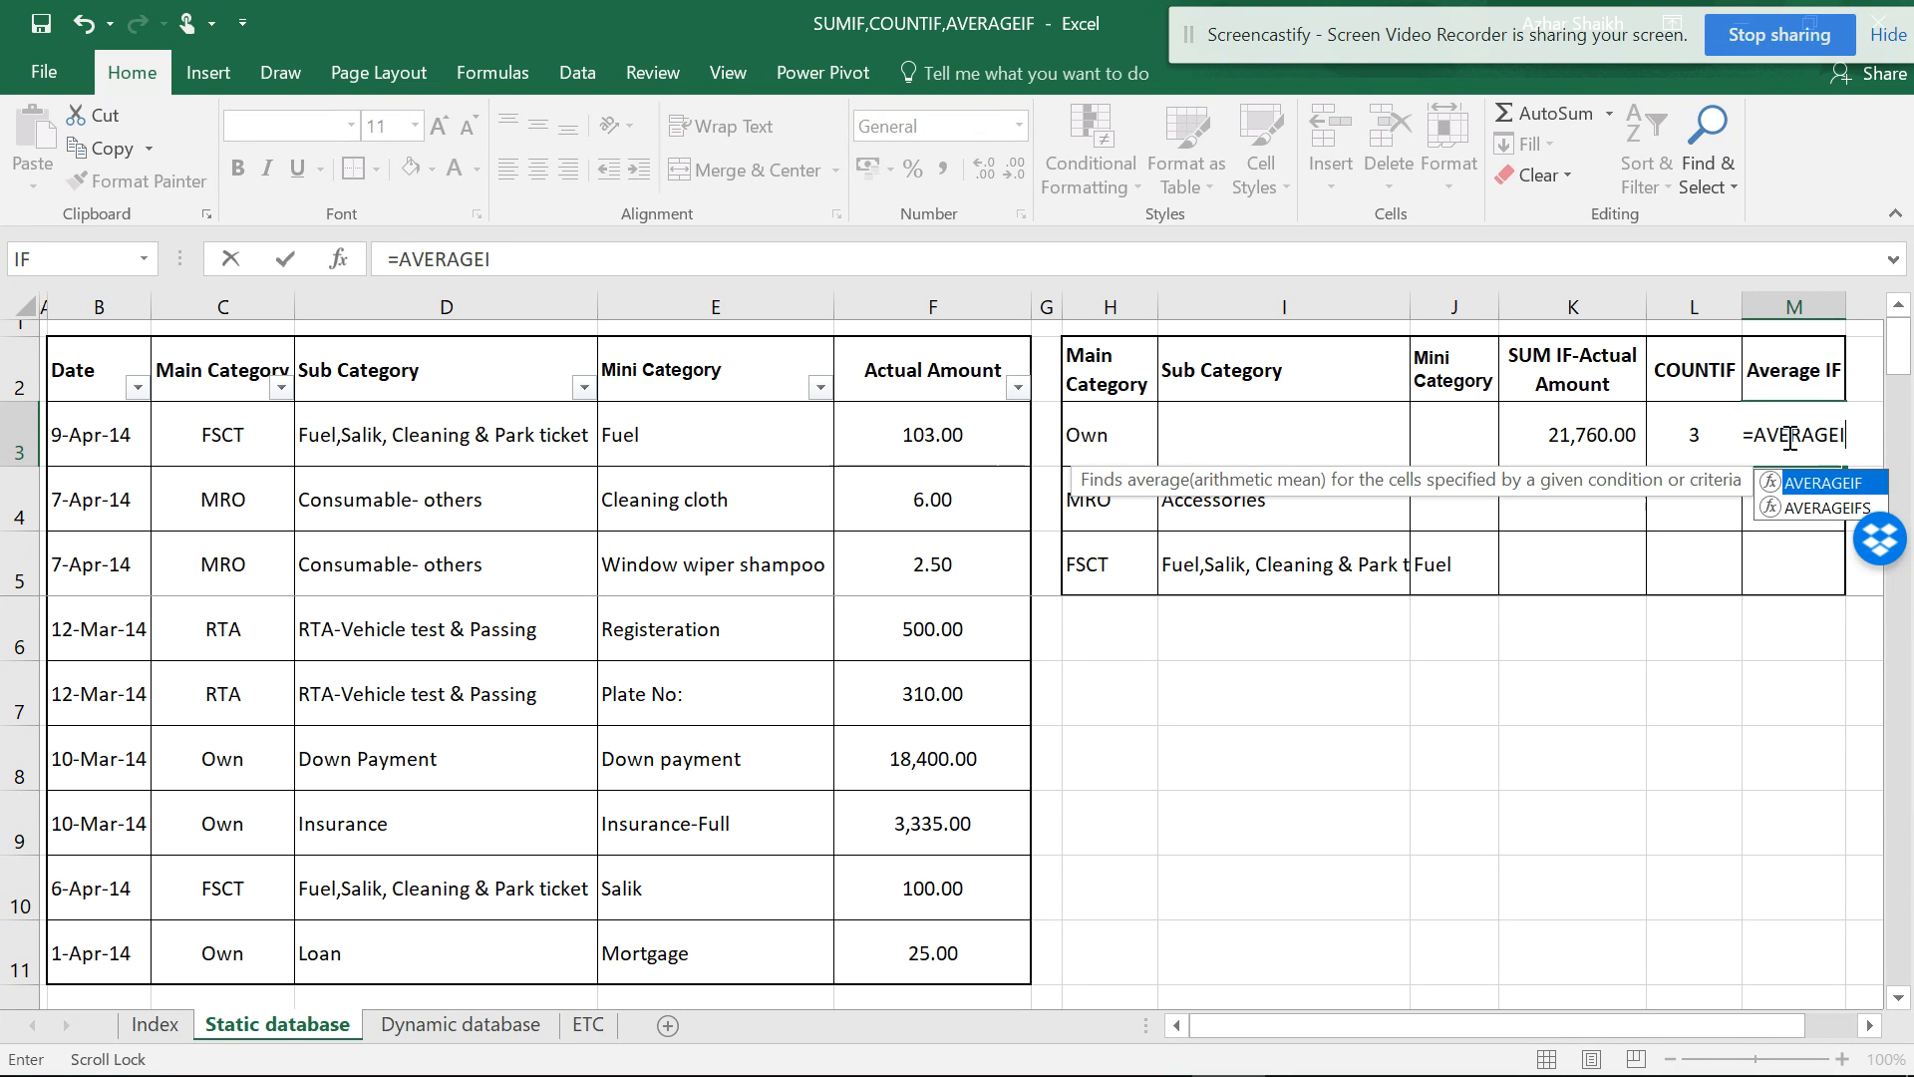
pyautogui.write('F(')
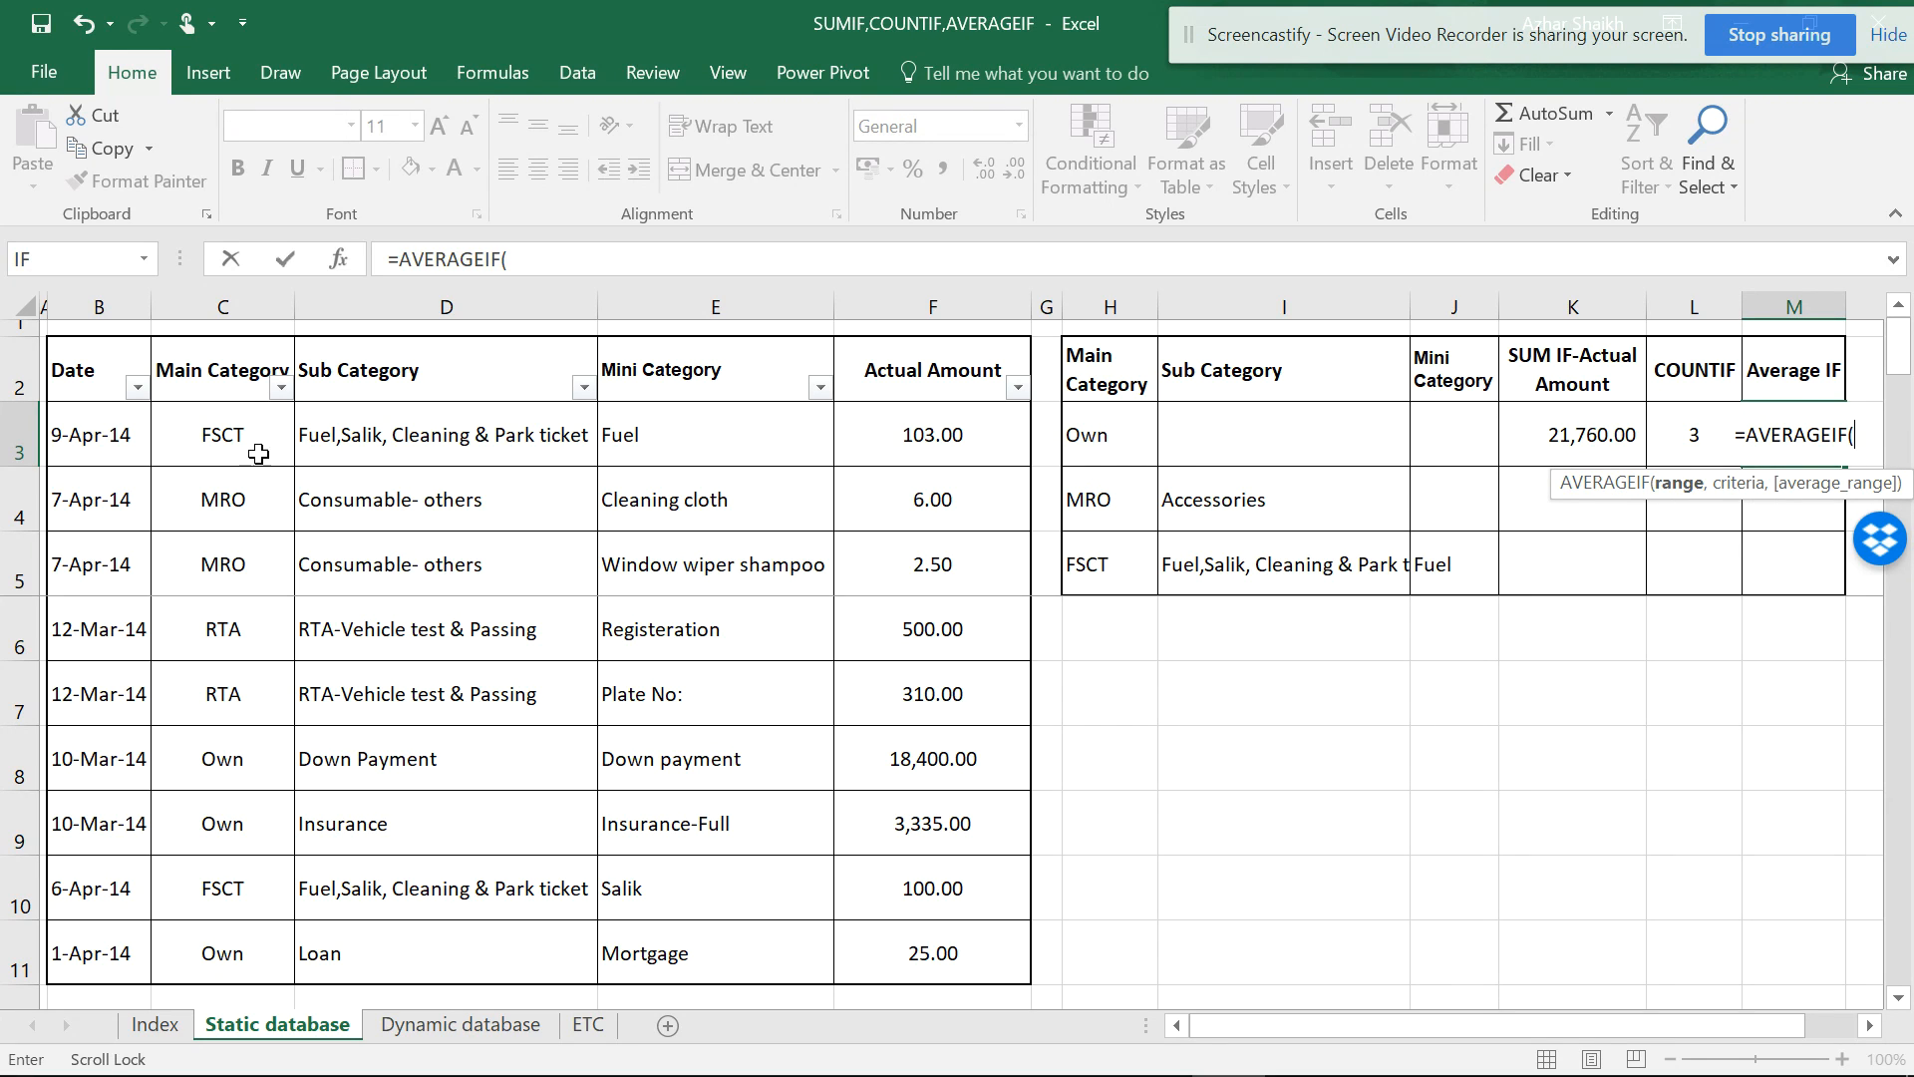
pyautogui.moveTo(243, 425); pyautogui.dragTo(206, 931)
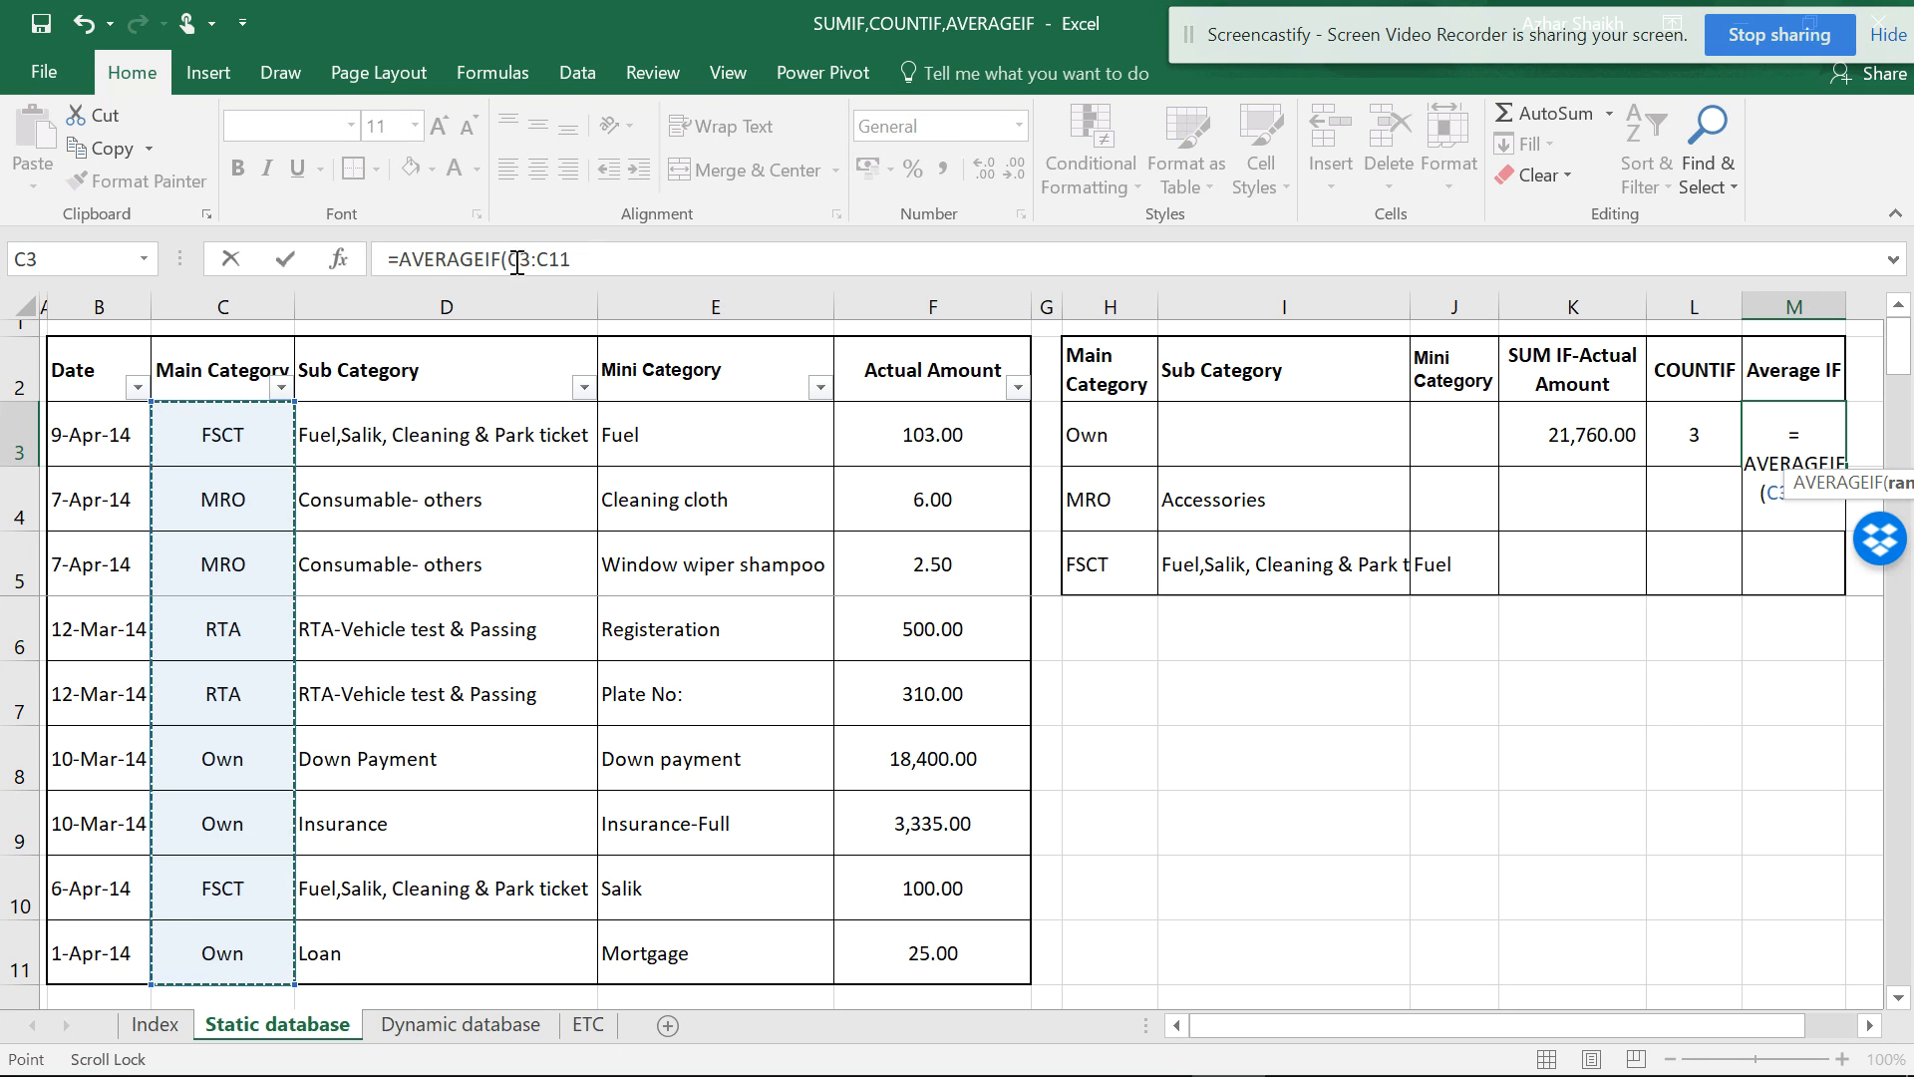
pyautogui.moveTo(1241, 1024); pyautogui.dragTo(1336, 1020)
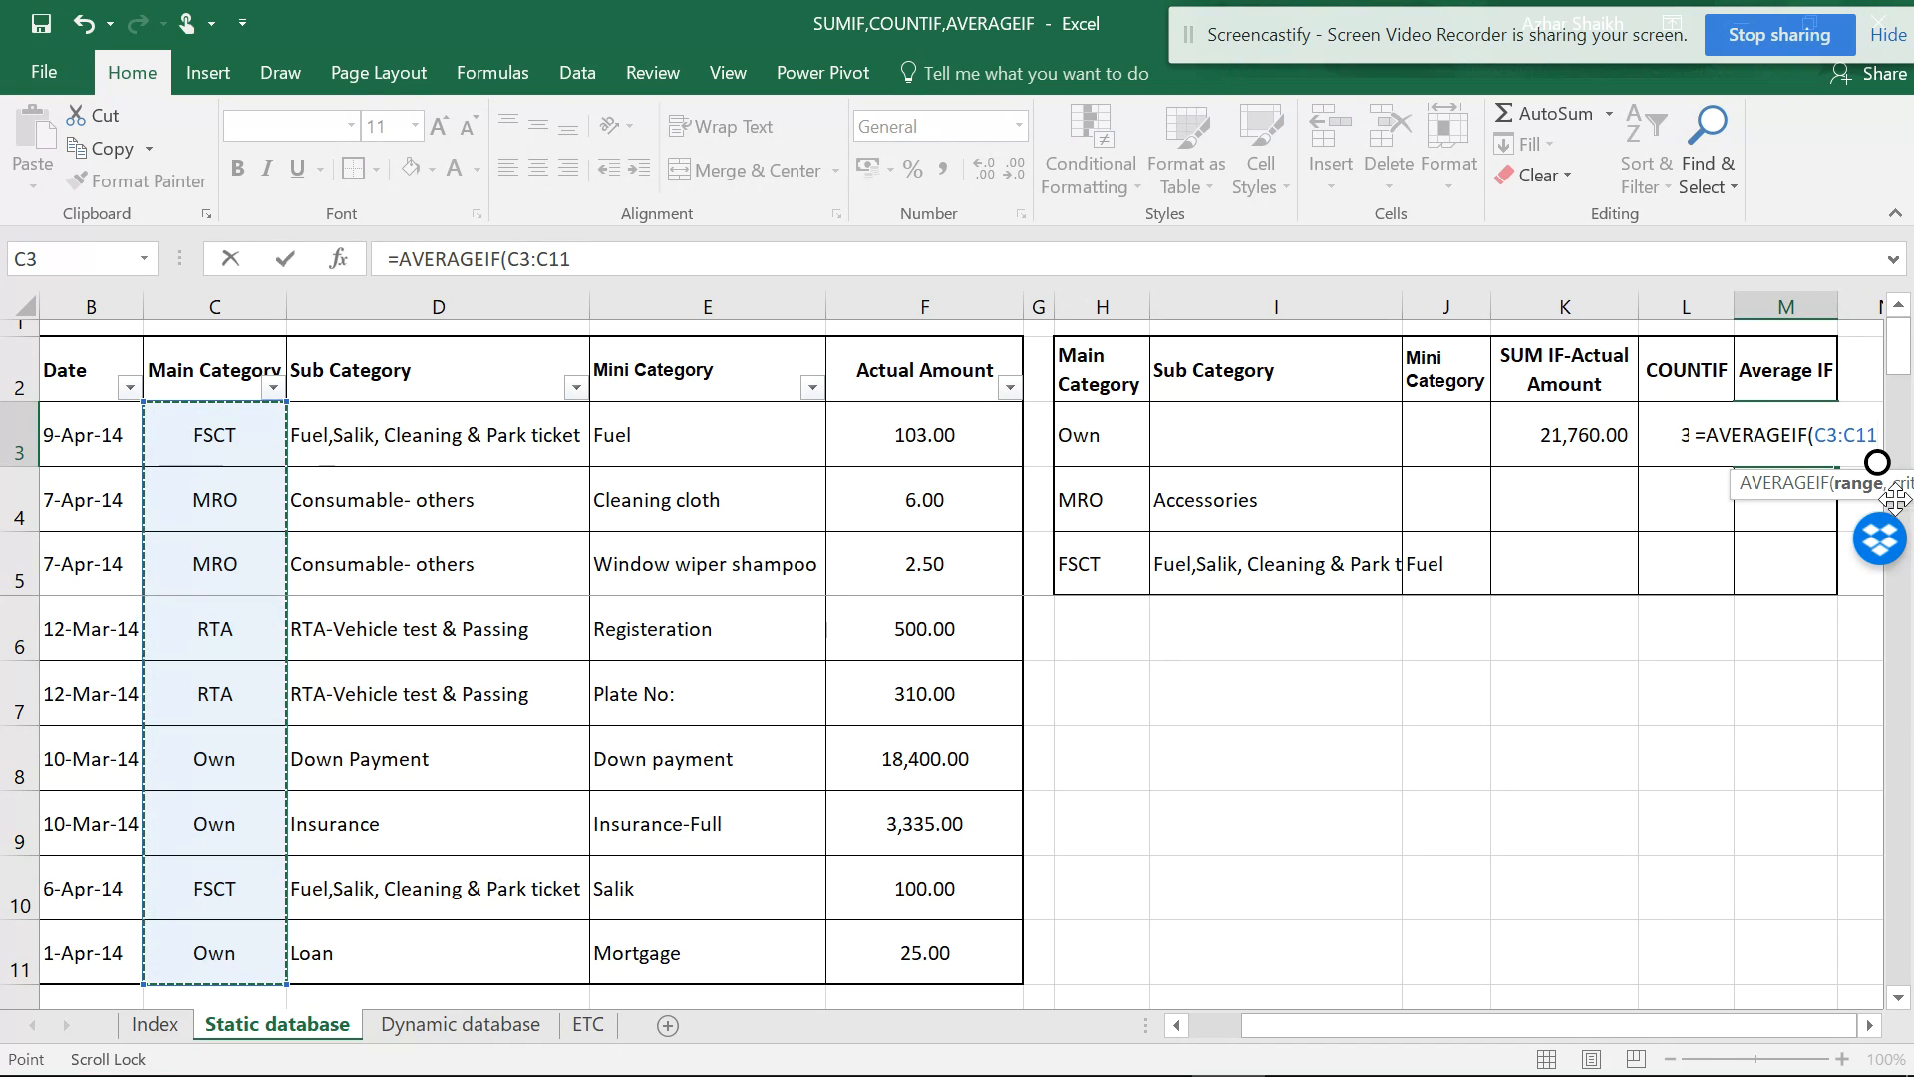
pyautogui.moveTo(1744, 485); pyautogui.dragTo(1476, 489)
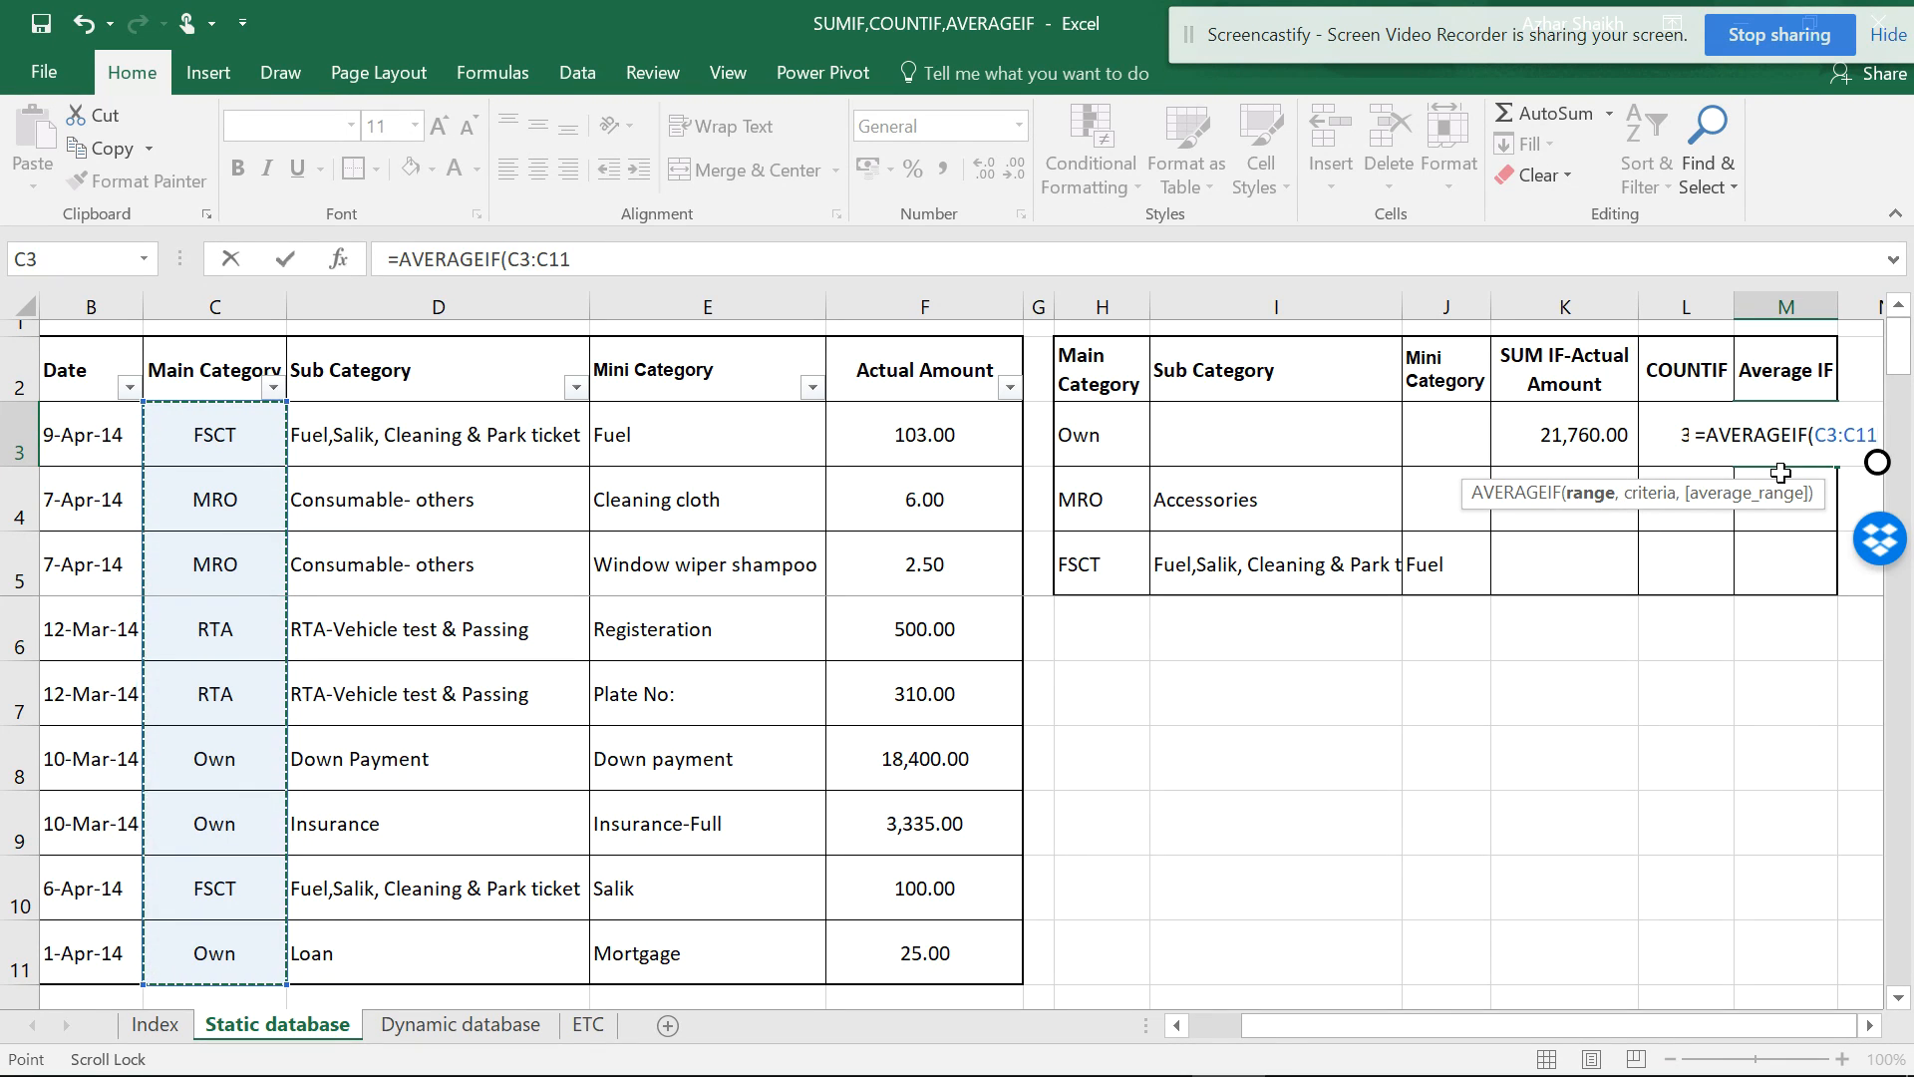
pyautogui.write(',')
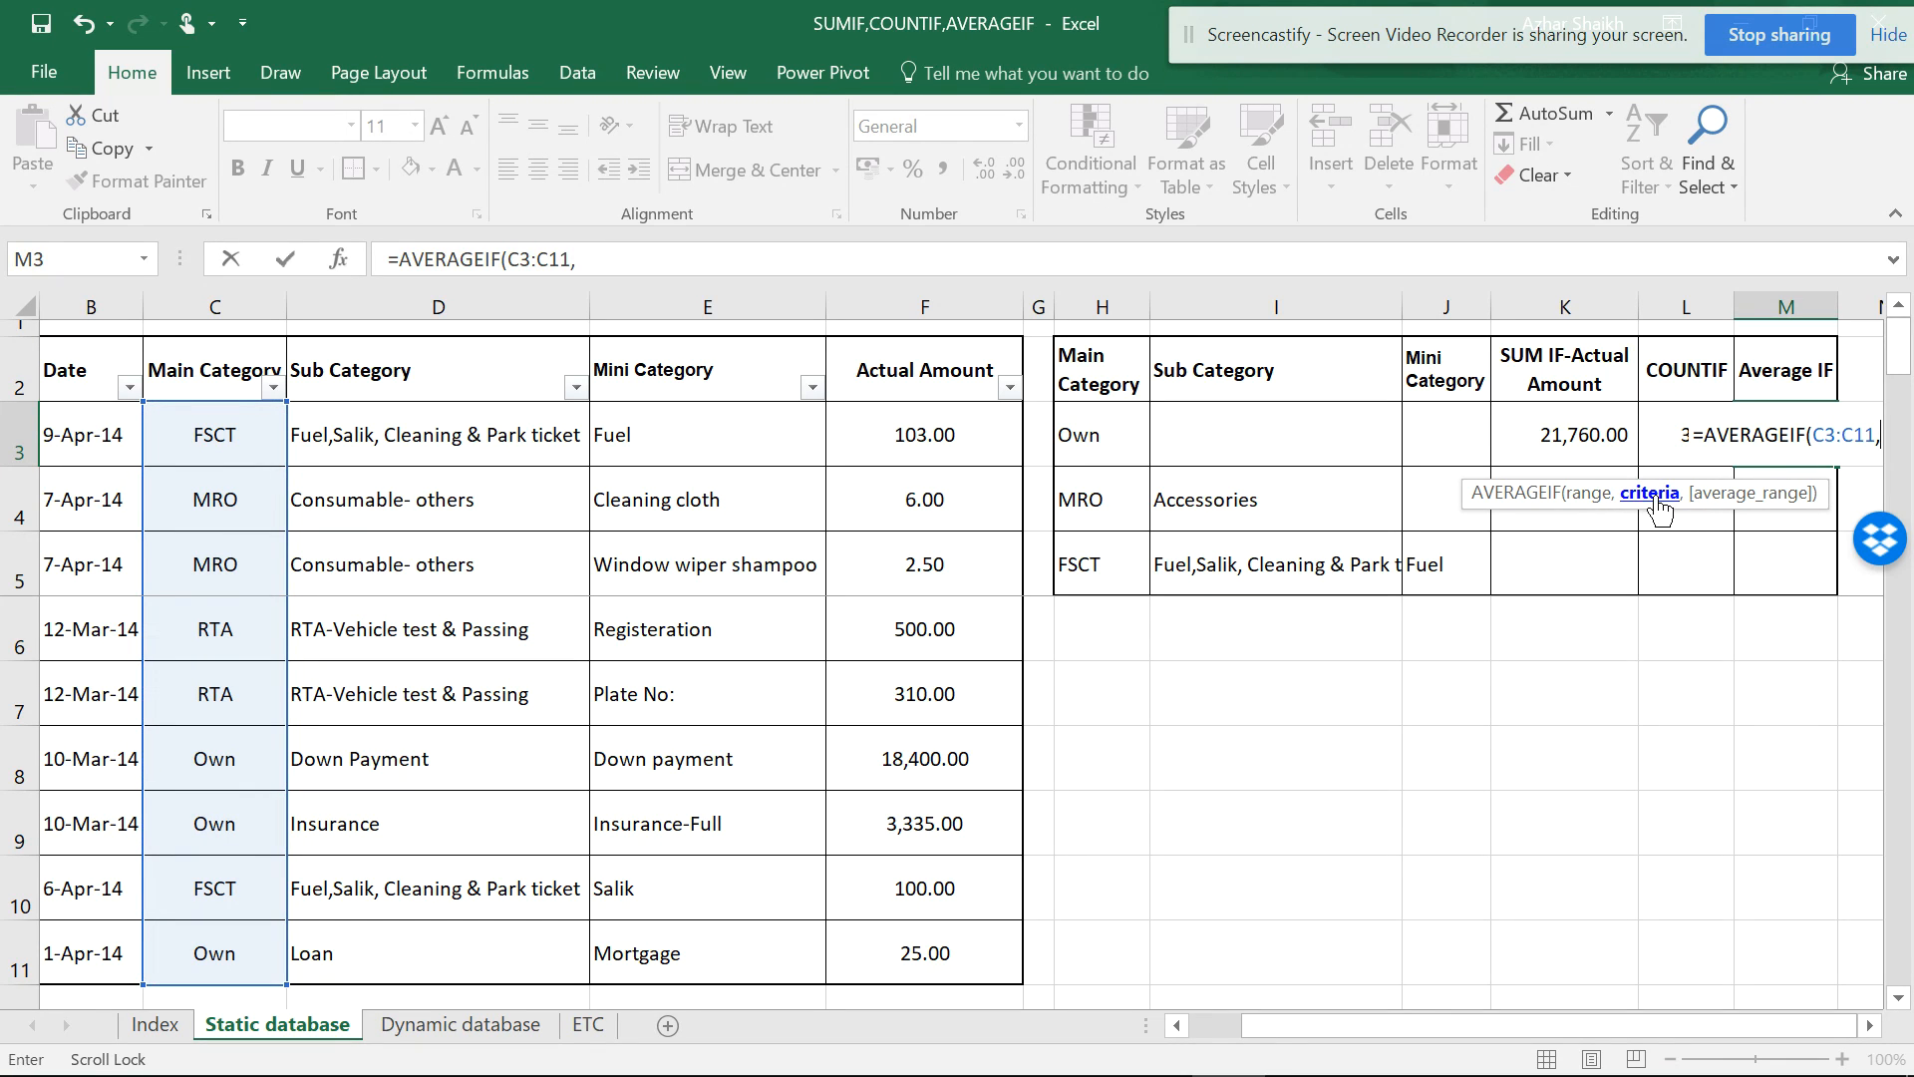
pyautogui.click(1098, 436)
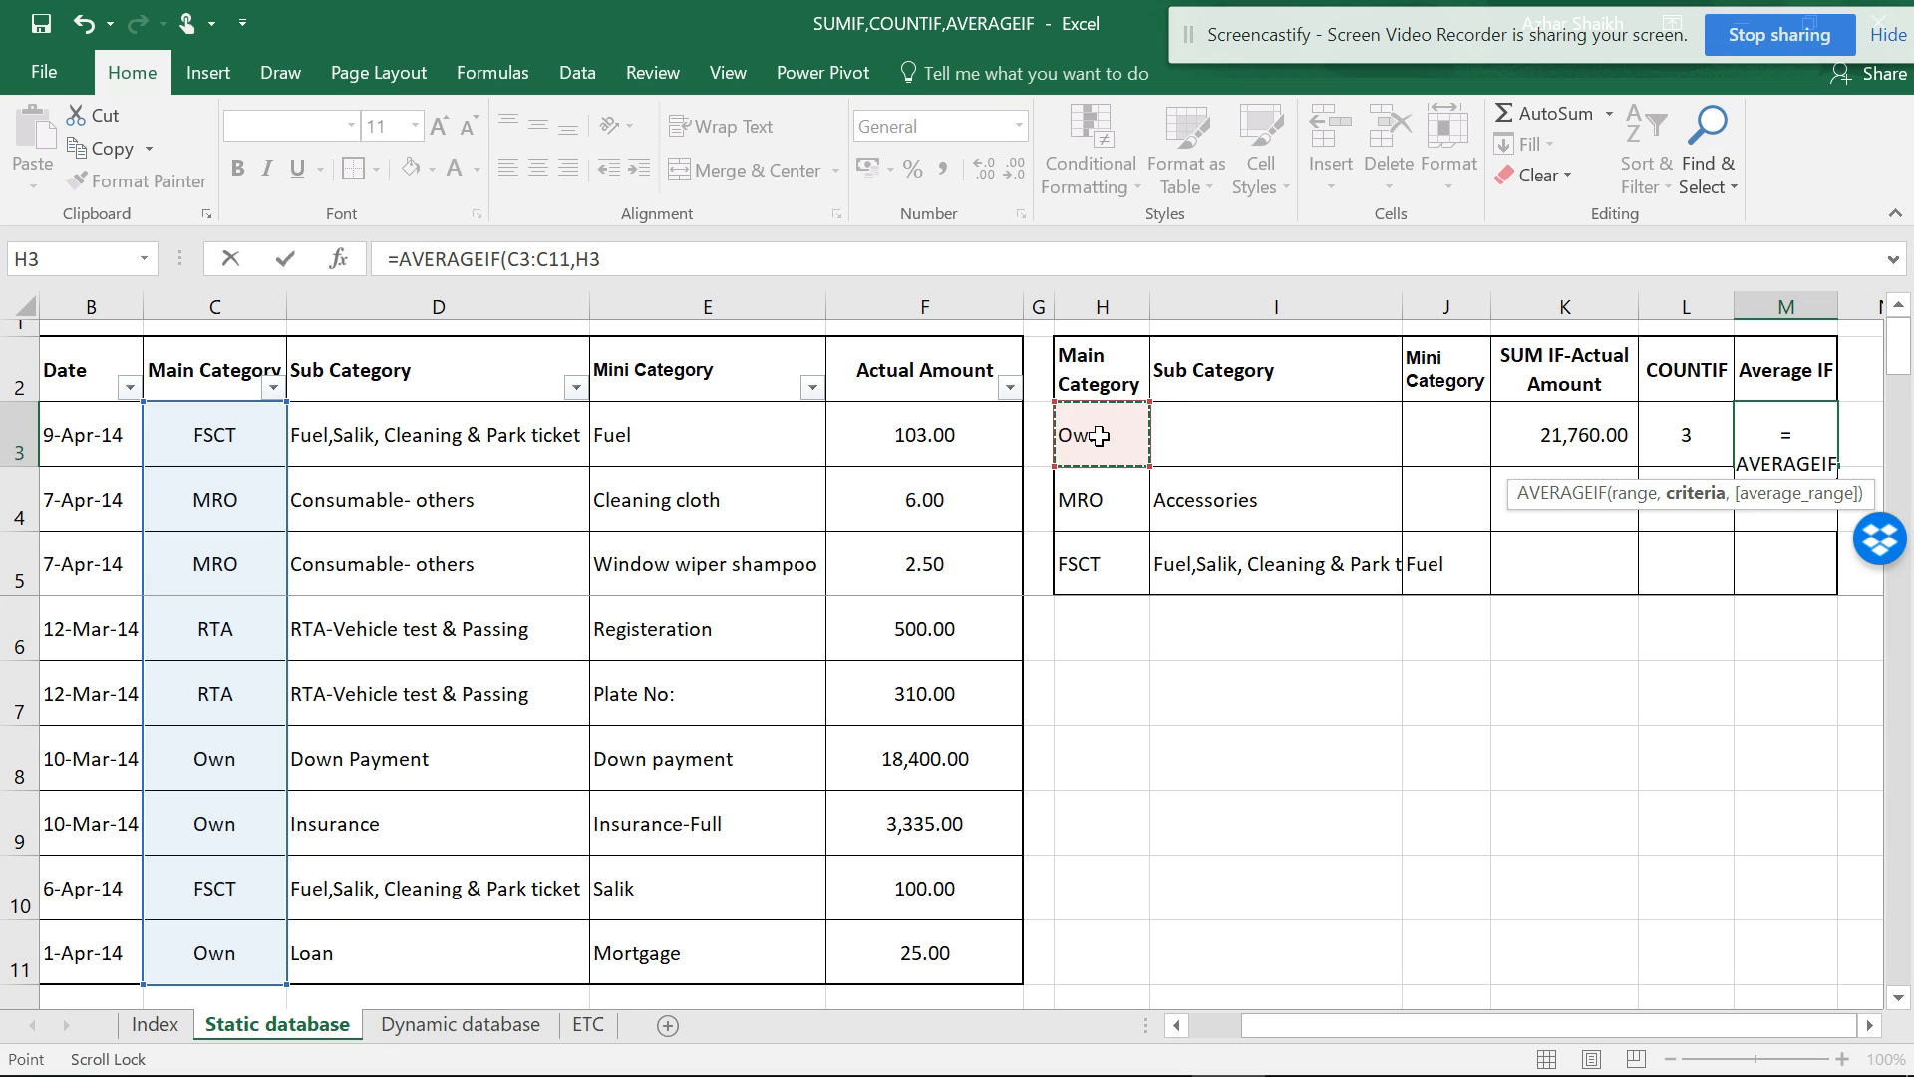
pyautogui.write(',')
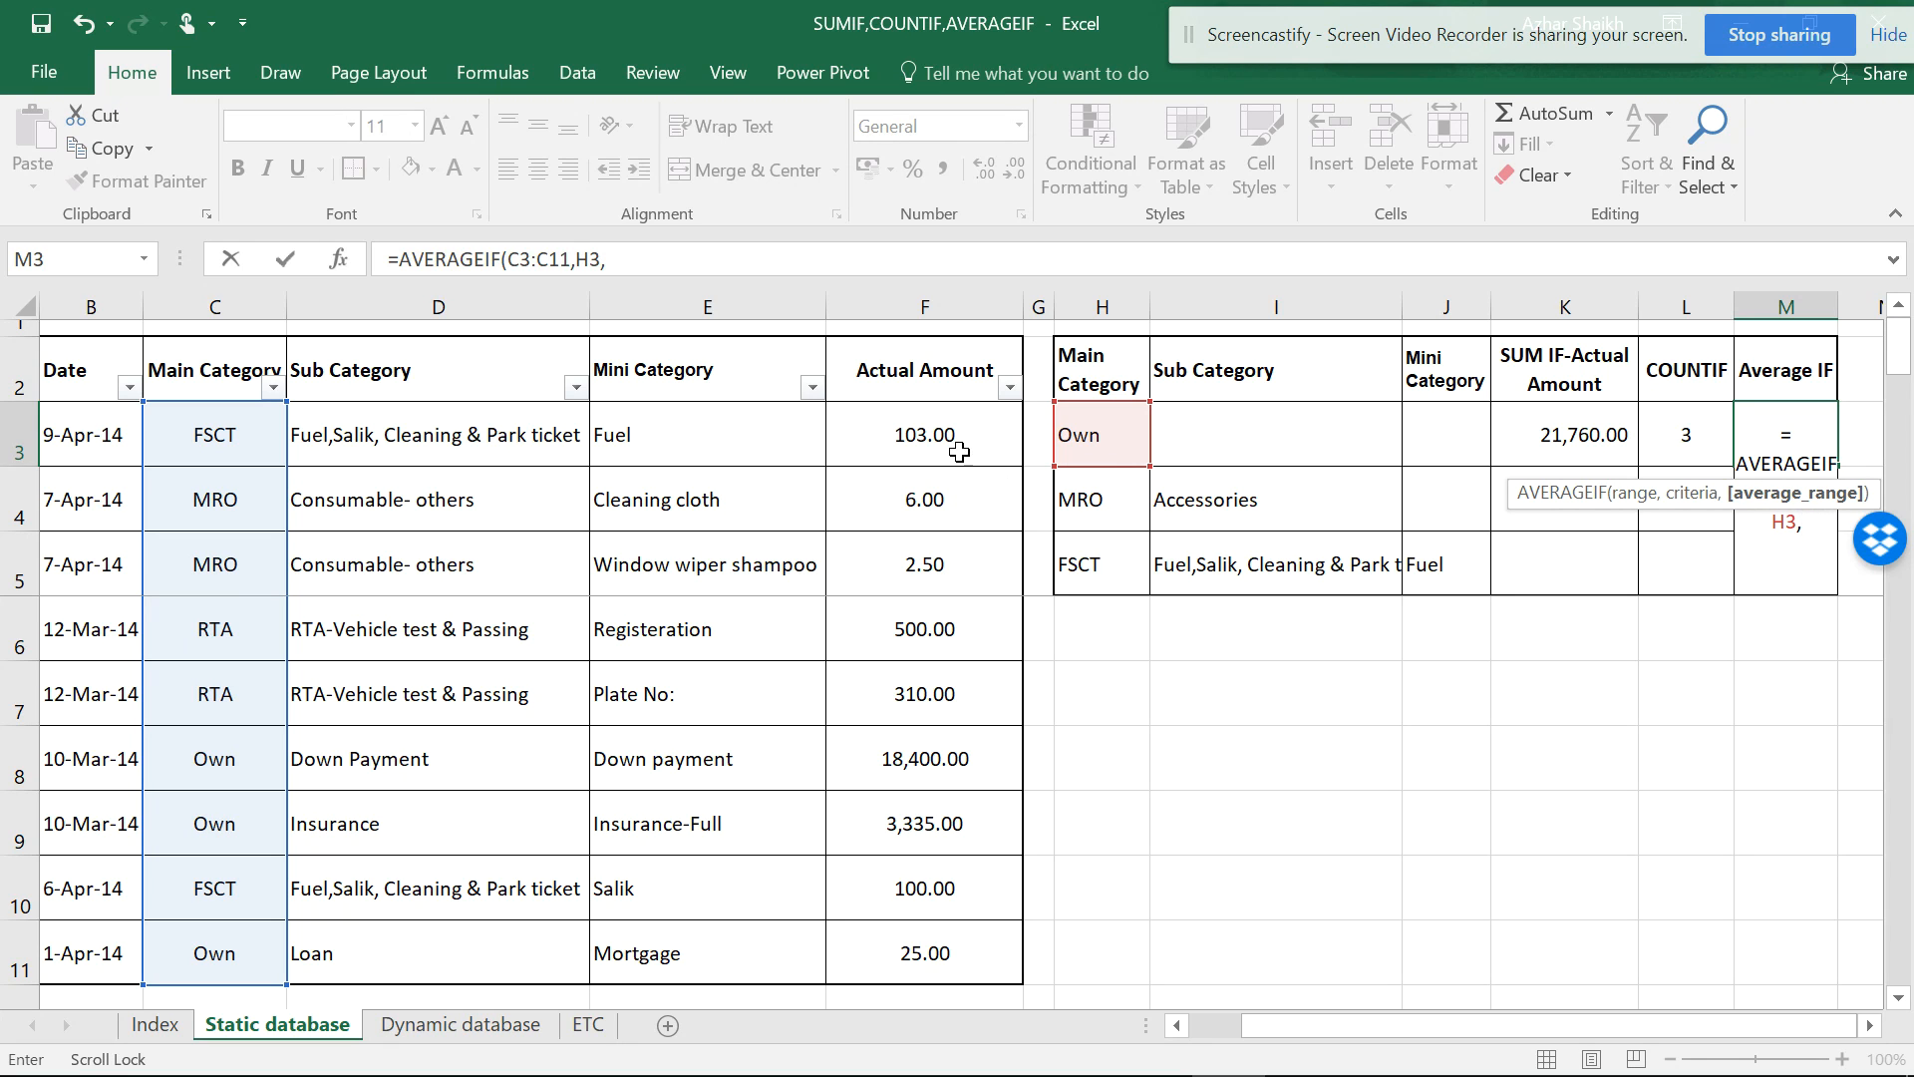
pyautogui.moveTo(940, 421); pyautogui.dragTo(927, 957)
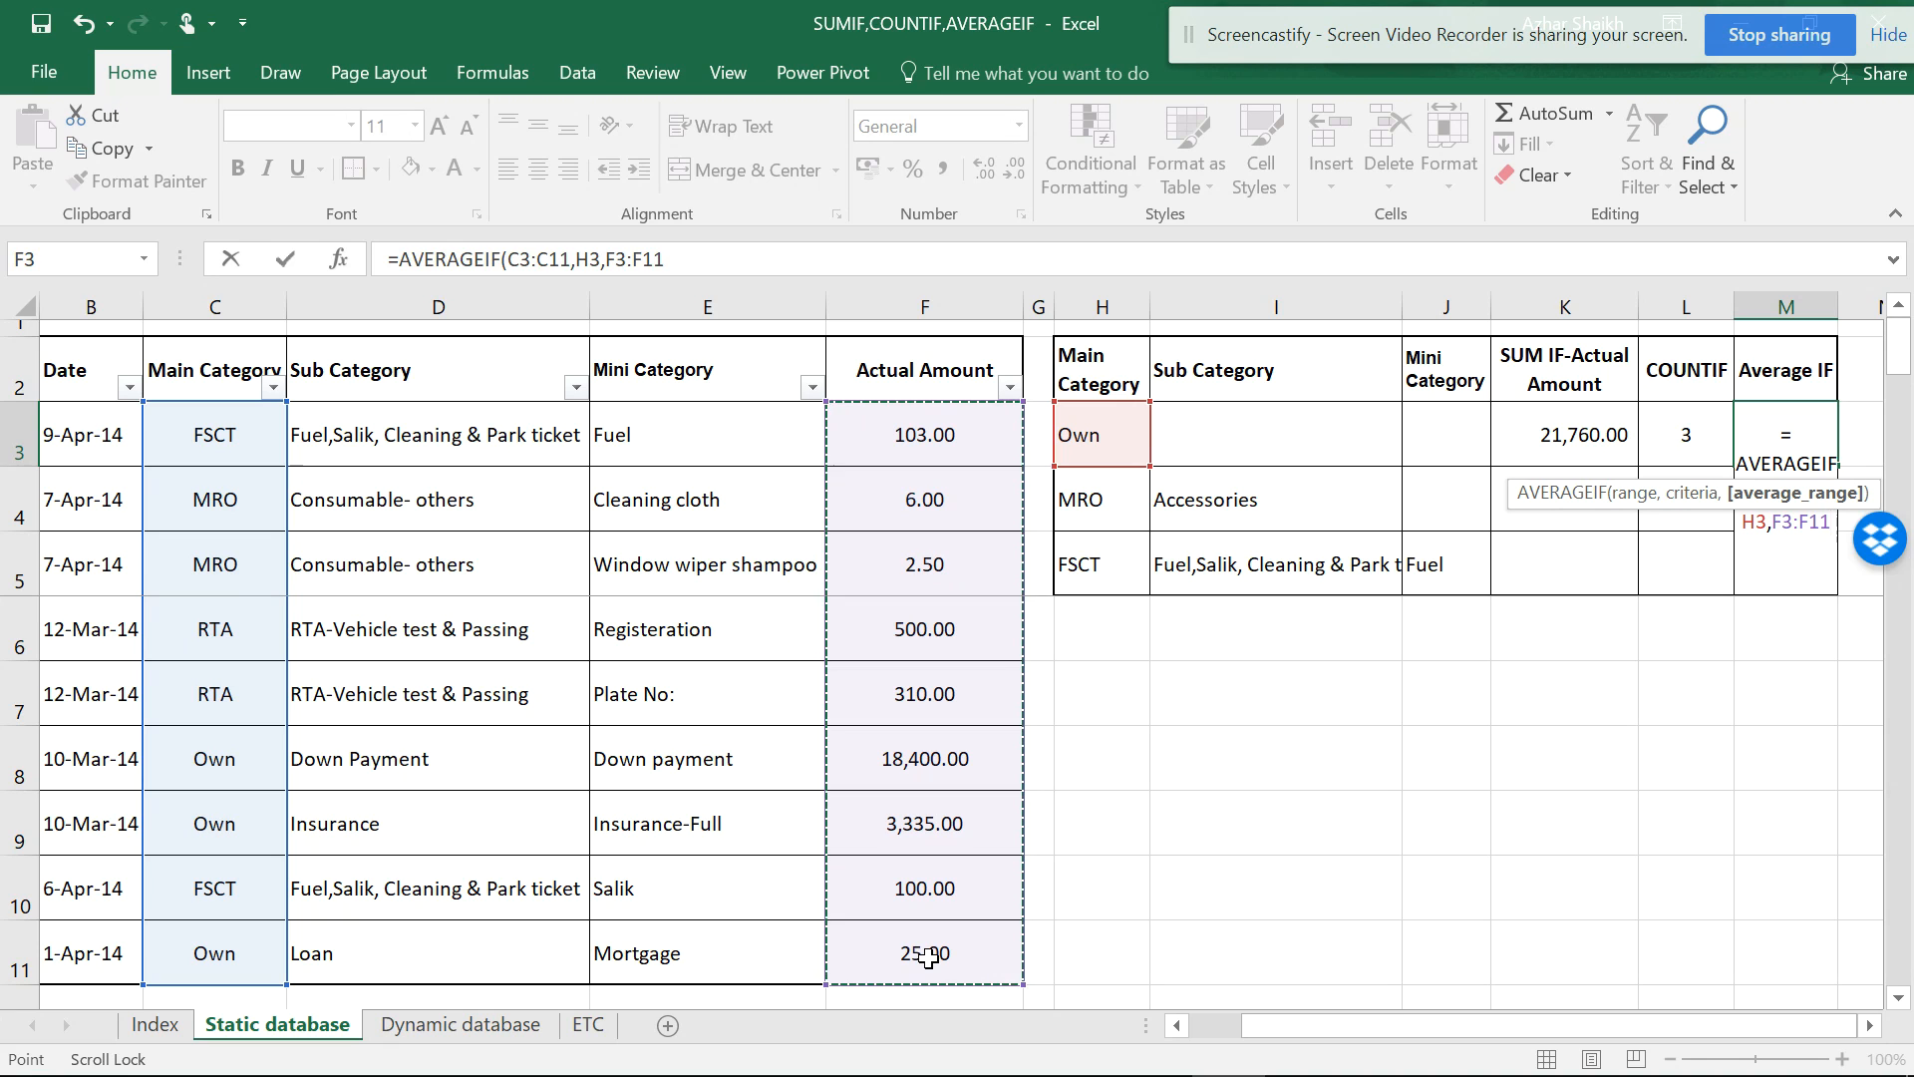
pyautogui.write(')')
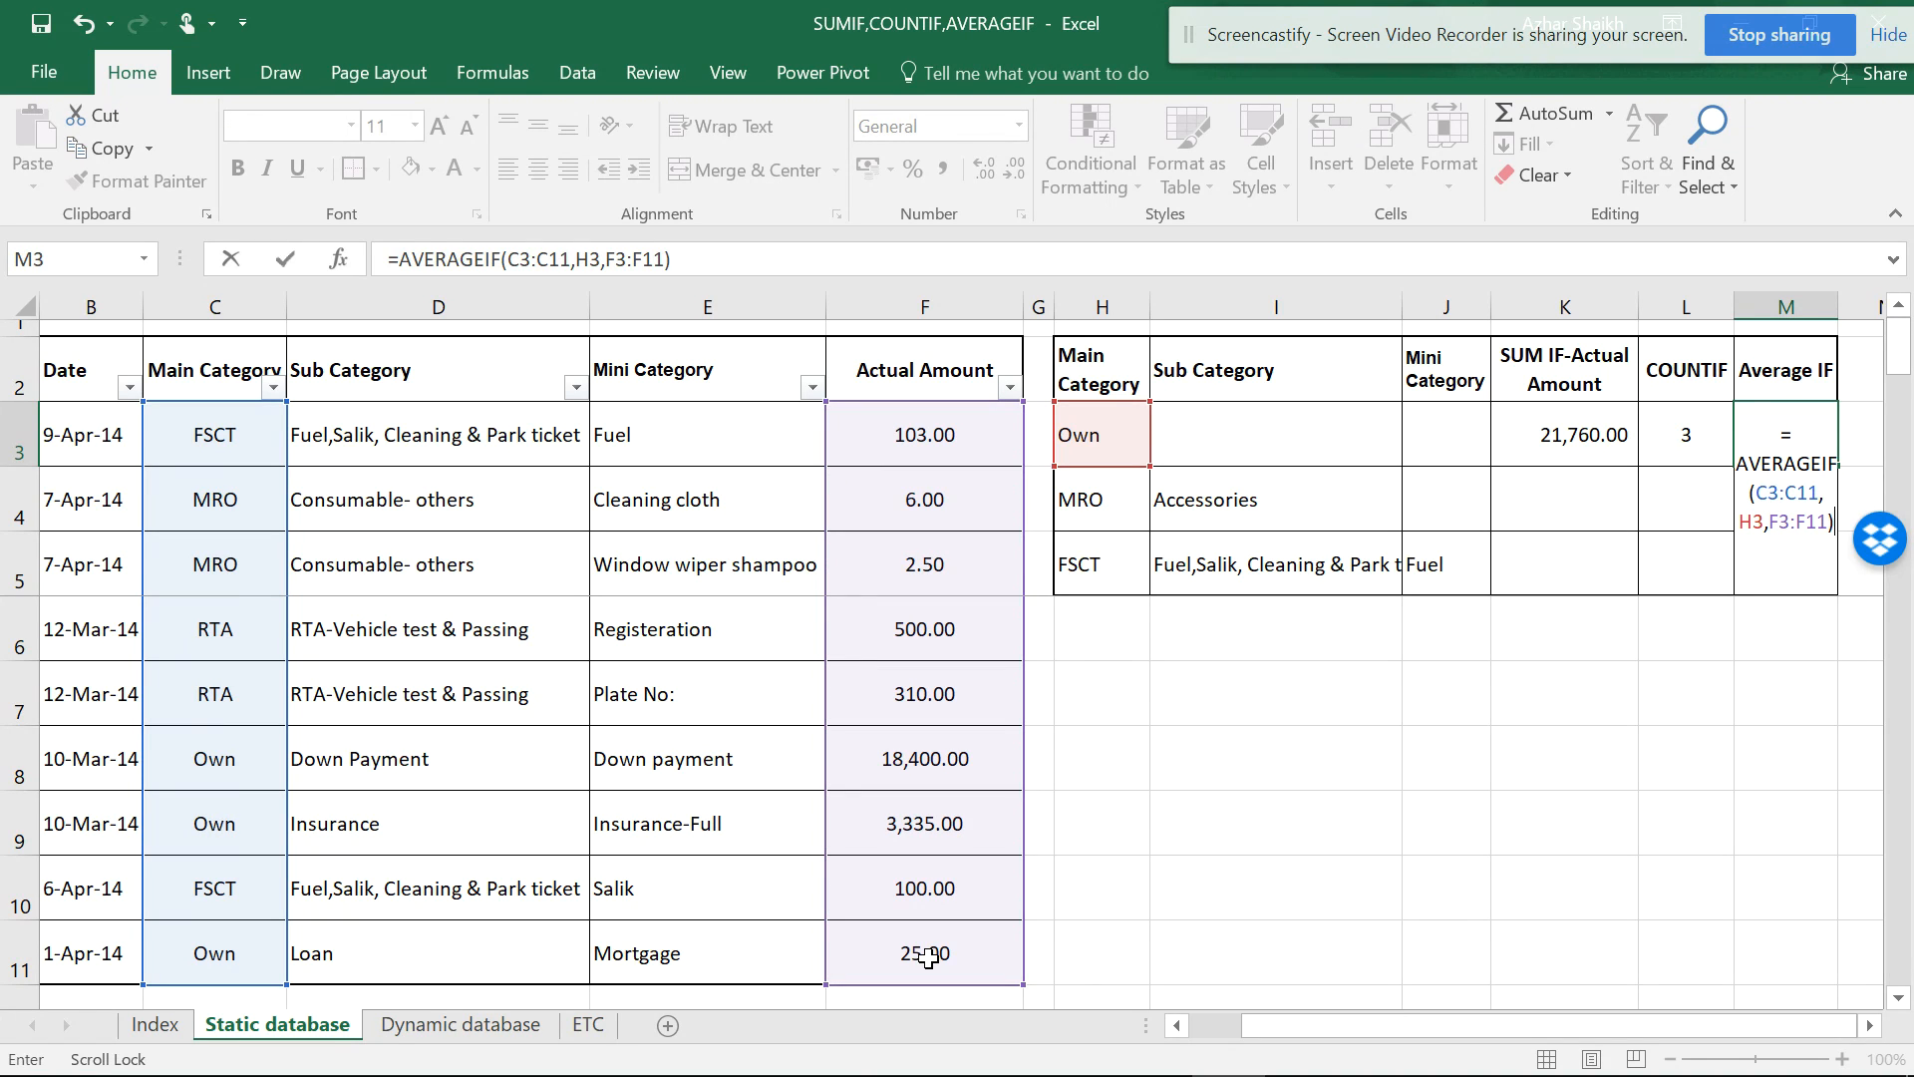
pyautogui.press('Return')
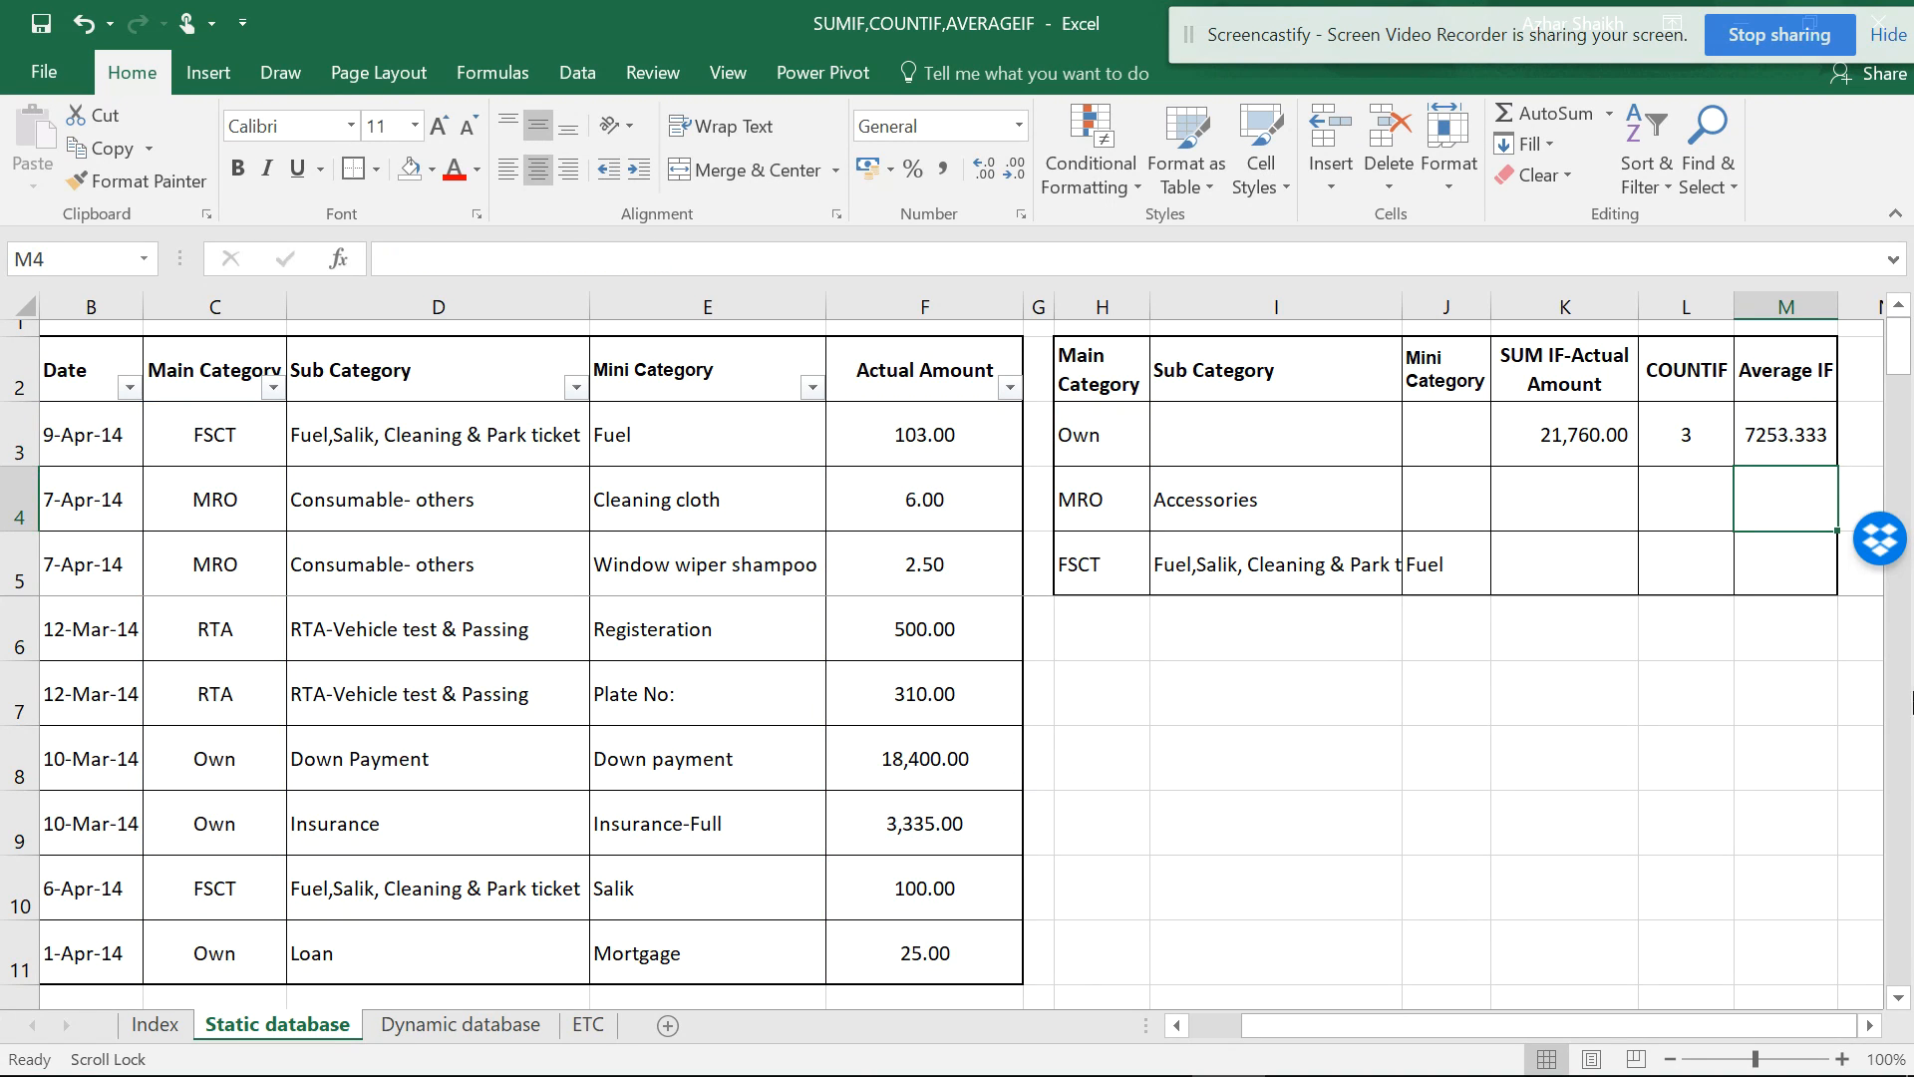
pyautogui.click(1790, 428)
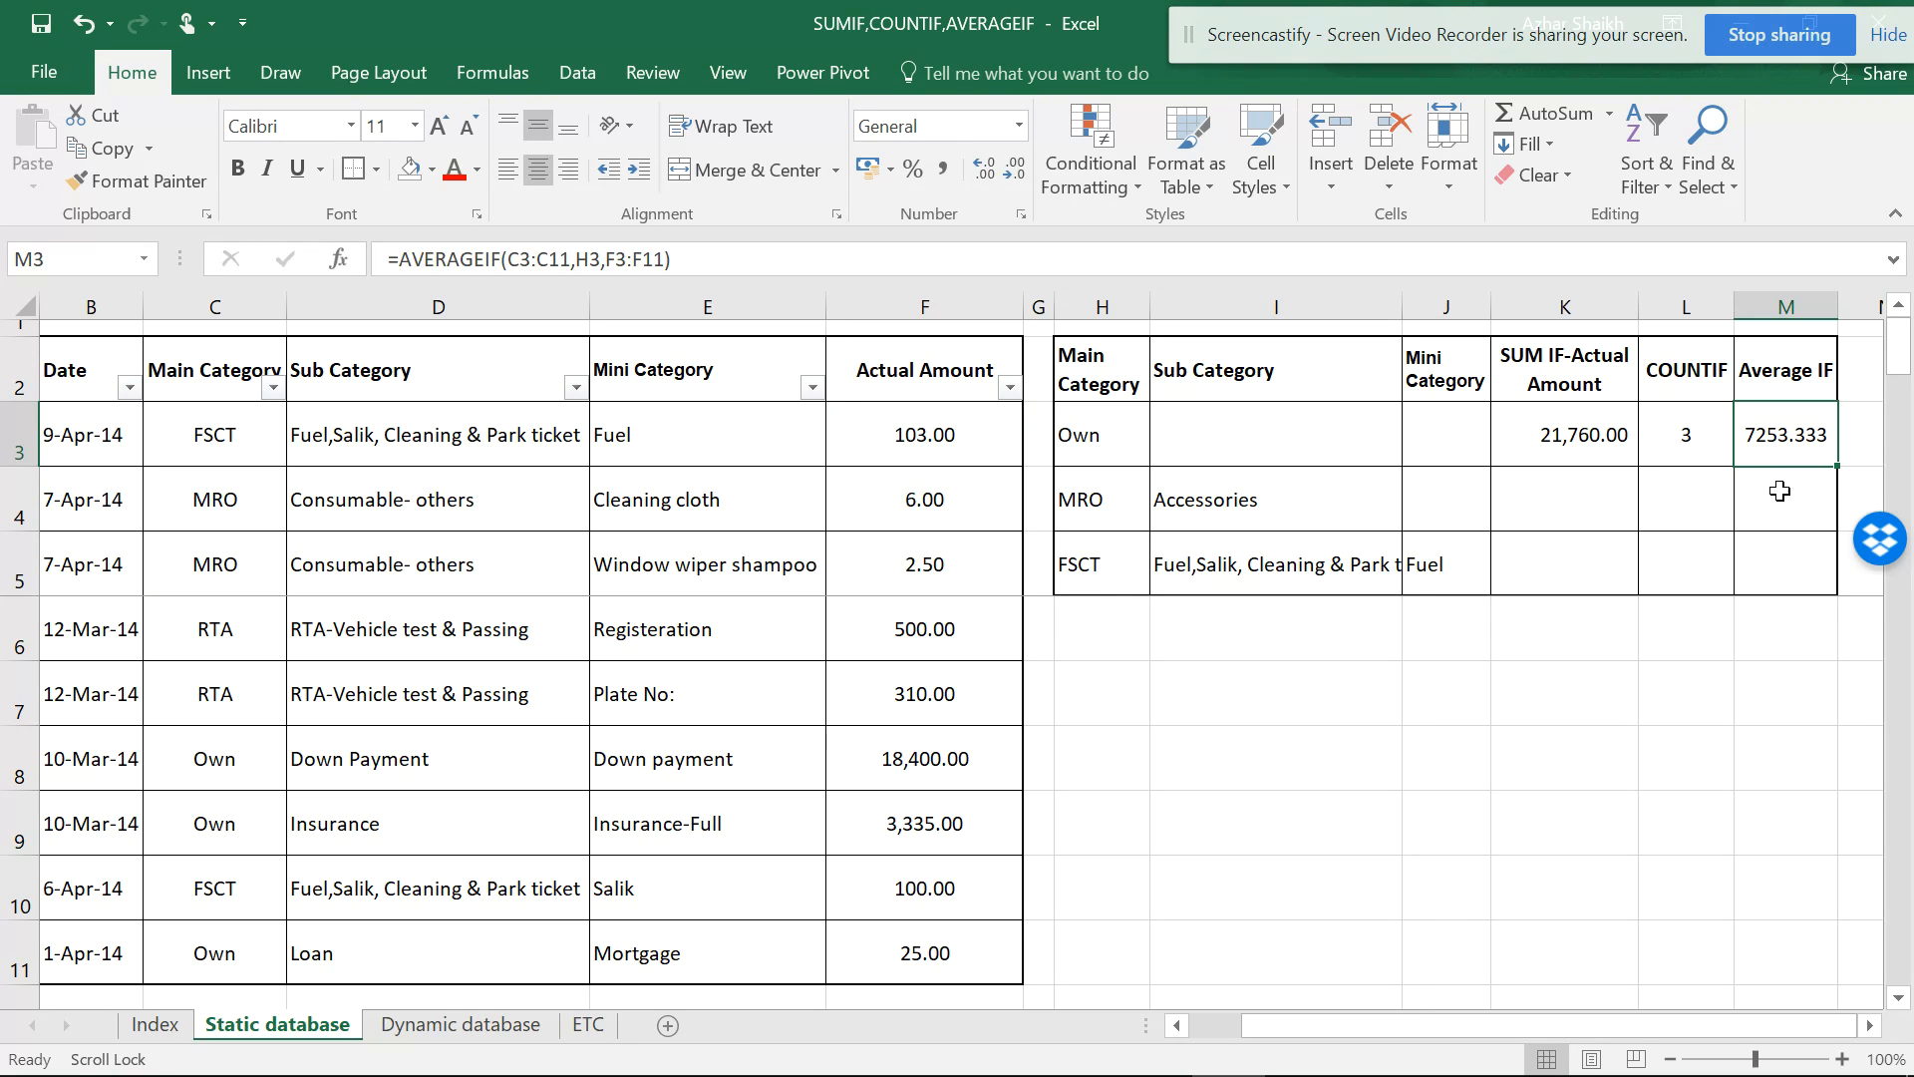
pyautogui.click(947, 170)
# Turn the filter on the data table's header row B2:F2 off and on again
pyautogui.moveTo(156, 368); pyautogui.dragTo(827, 376)
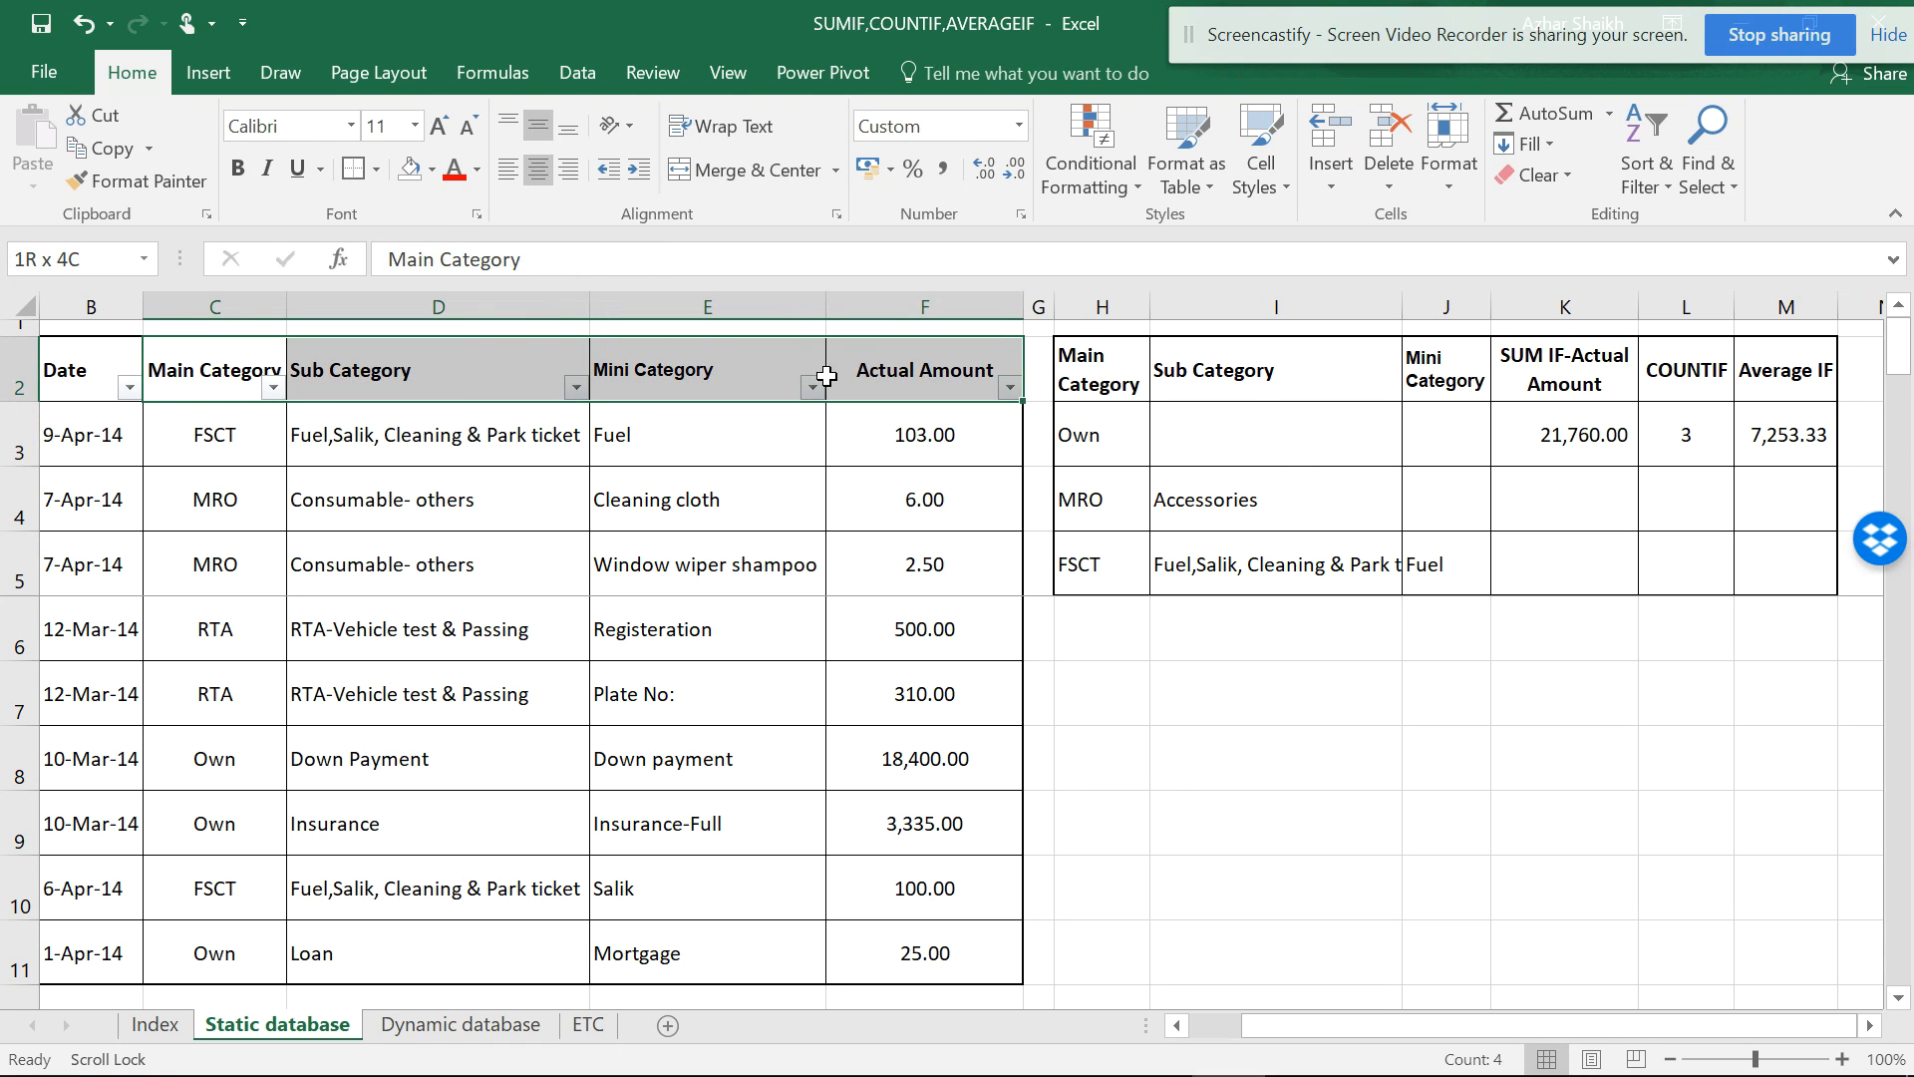
pyautogui.moveTo(85, 384); pyautogui.dragTo(929, 387)
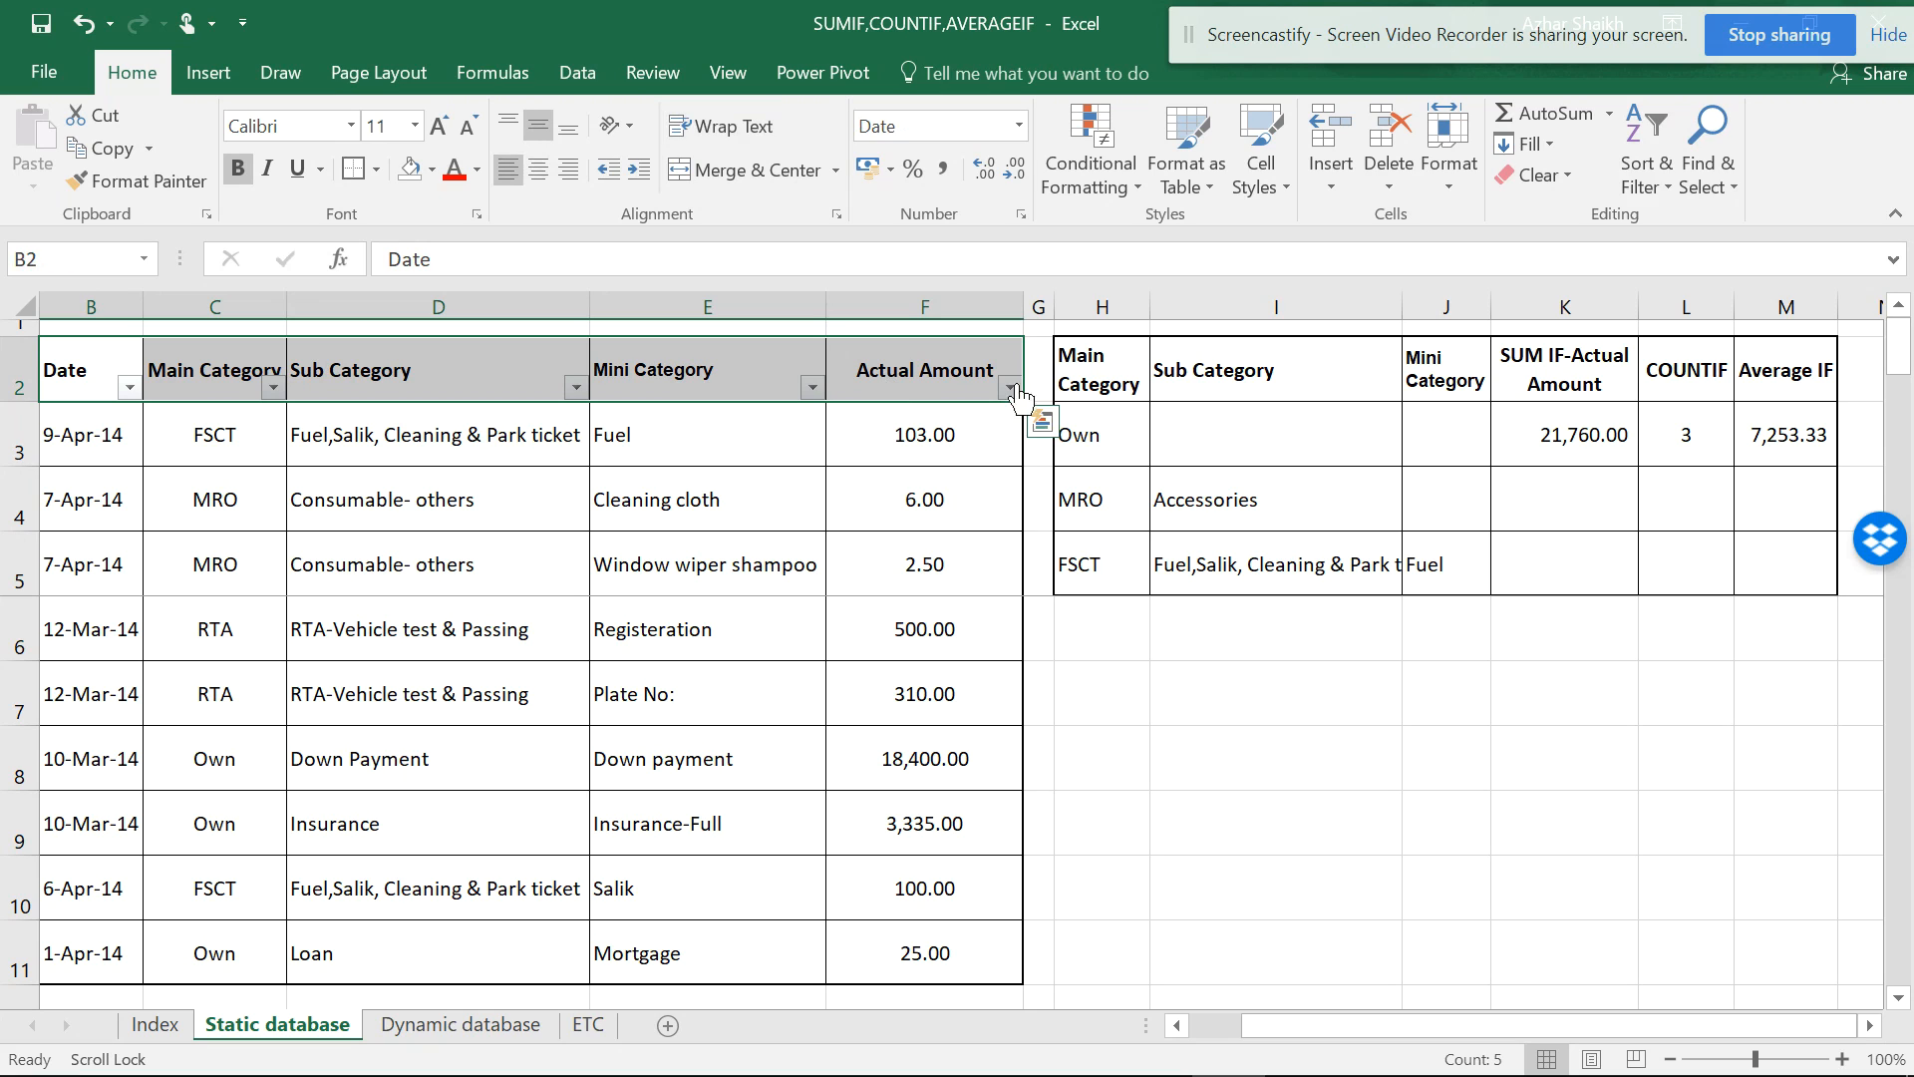
pyautogui.click(1641, 188)
pyautogui.click(1685, 244)
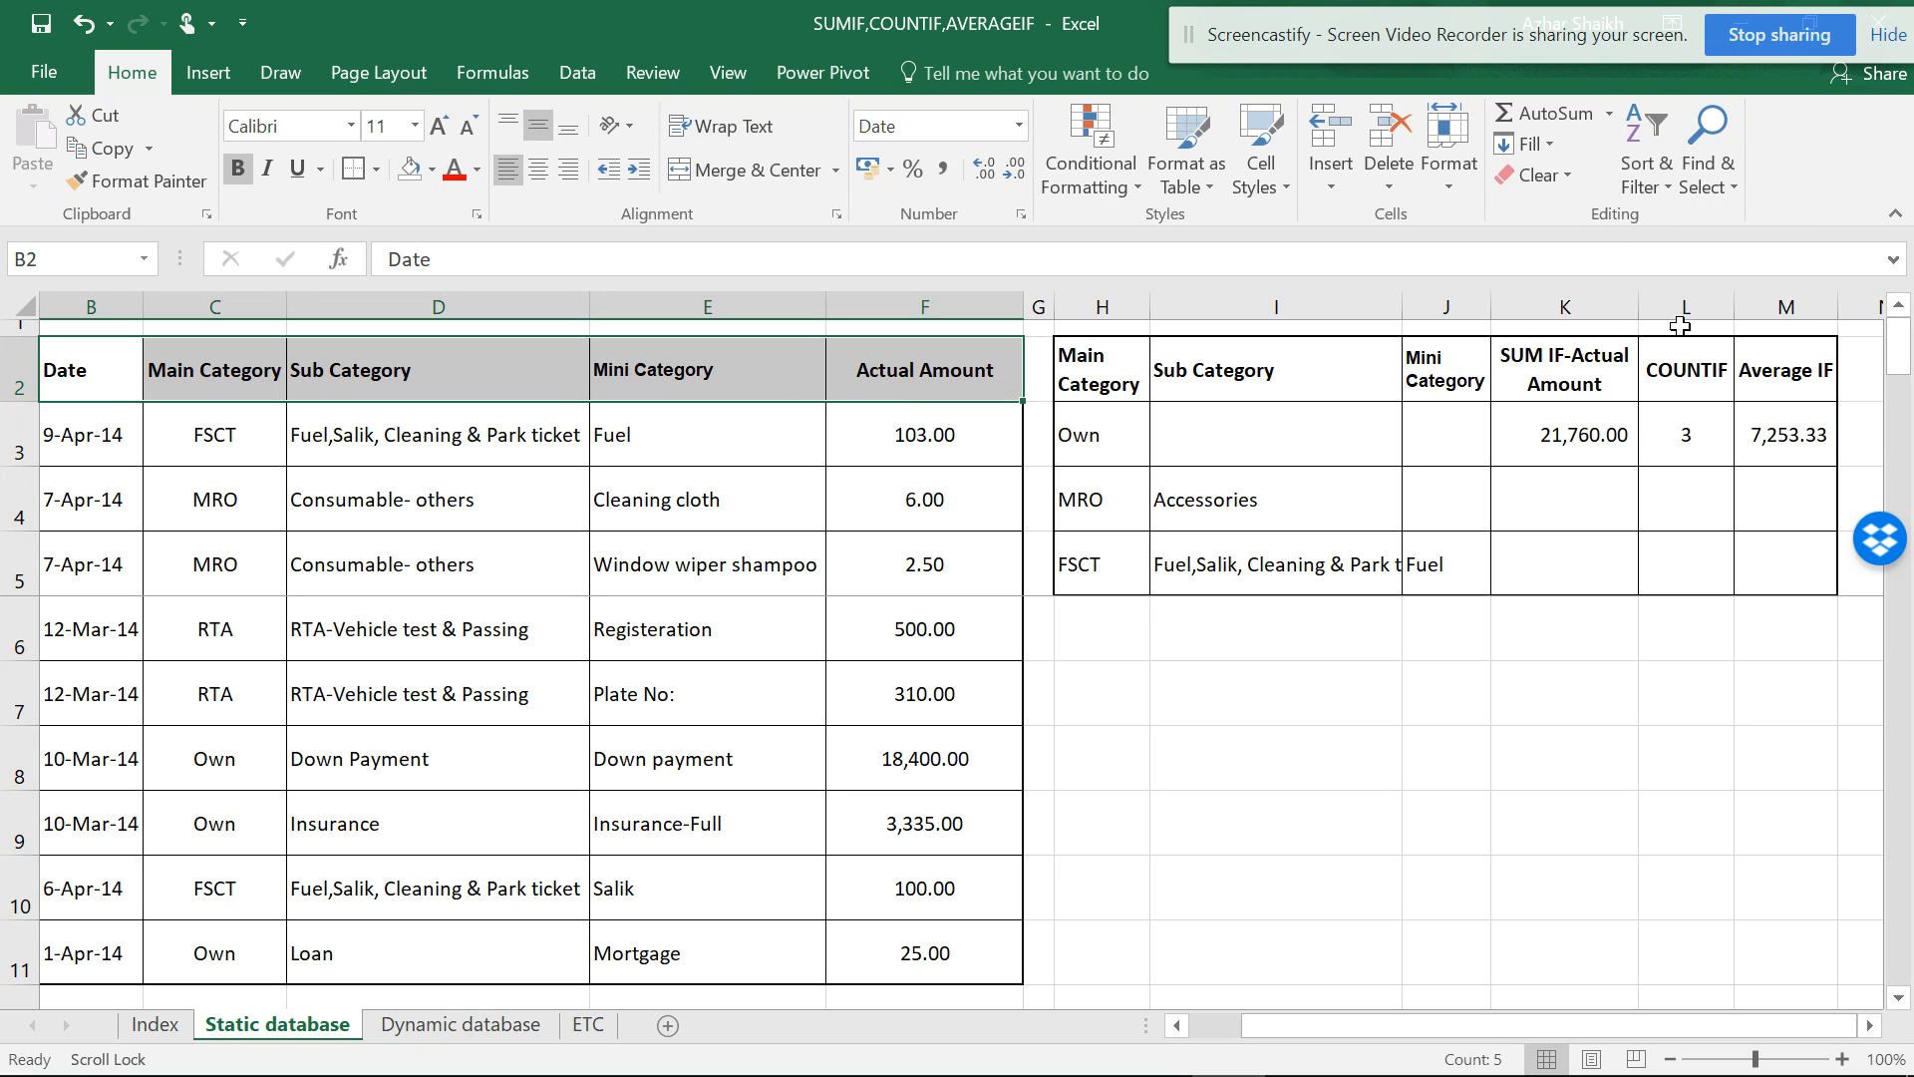
pyautogui.click(1642, 174)
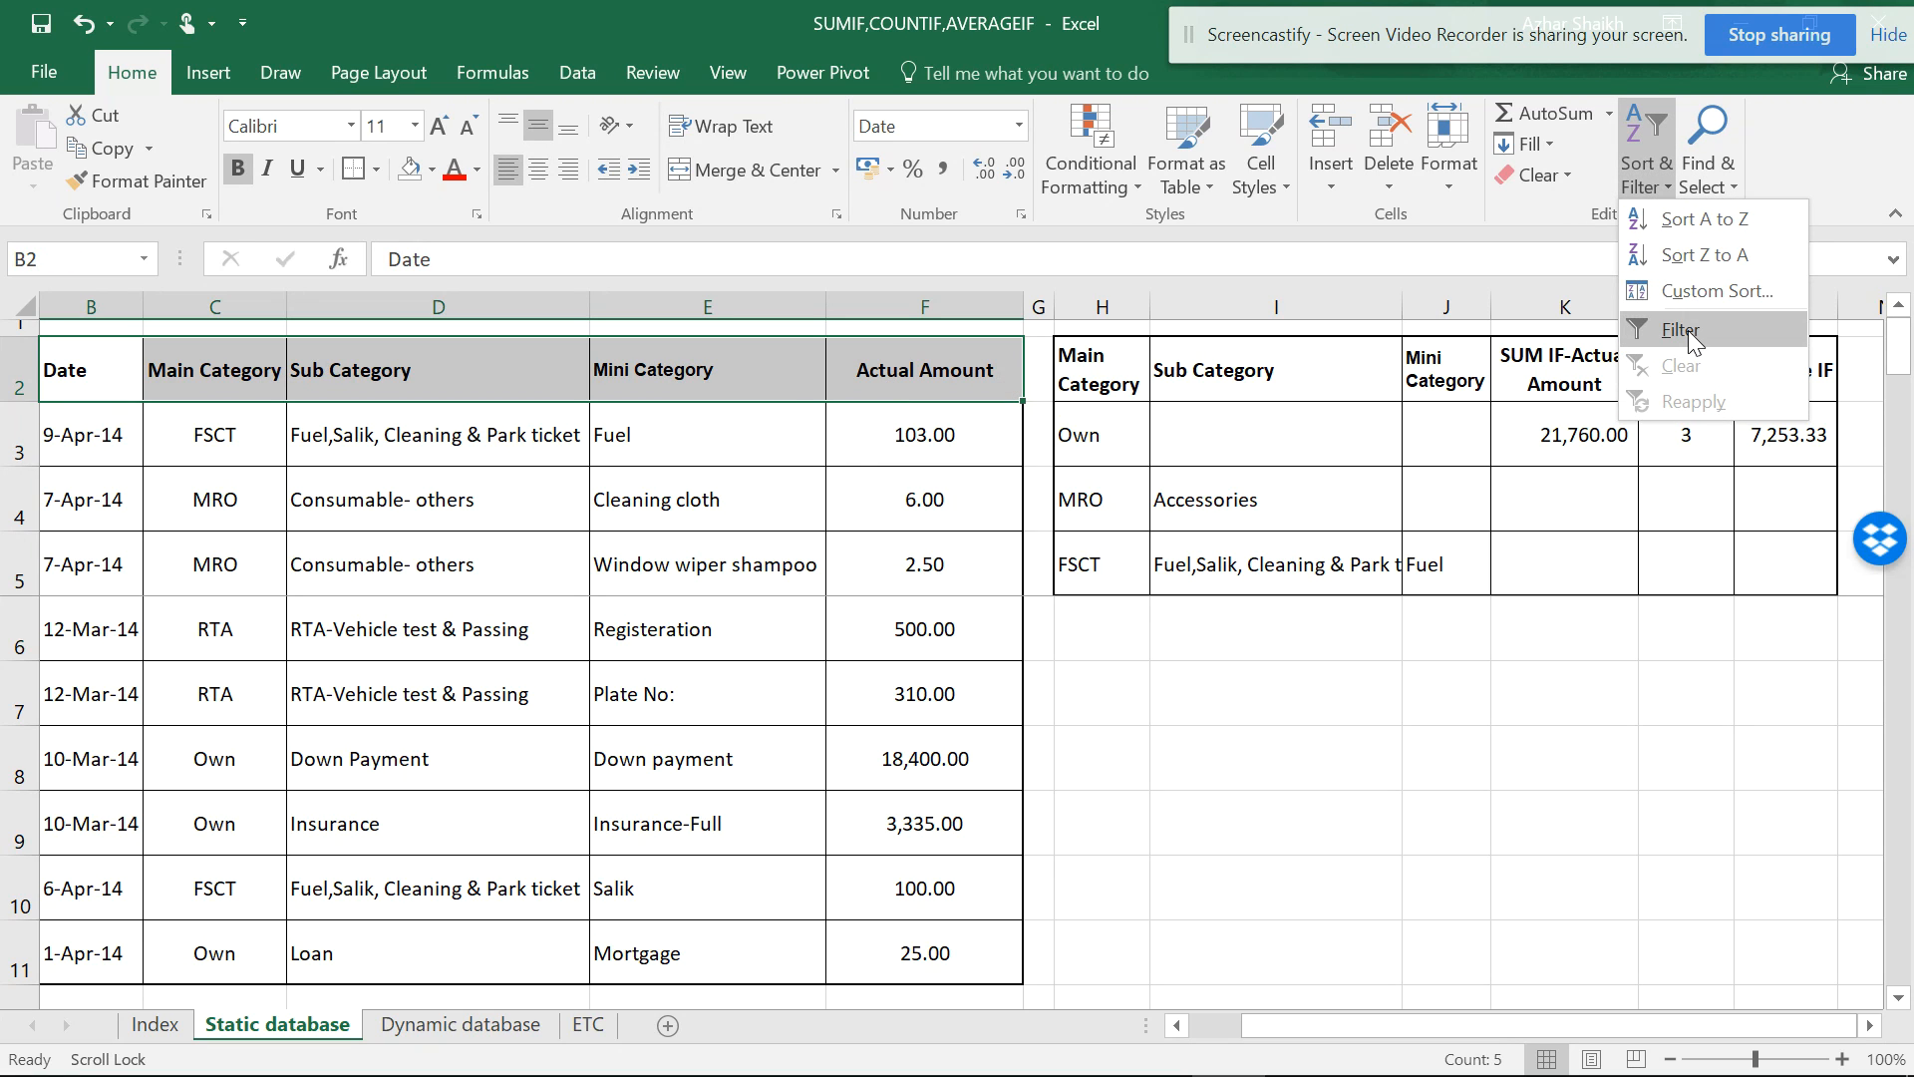
pyautogui.click(1689, 331)
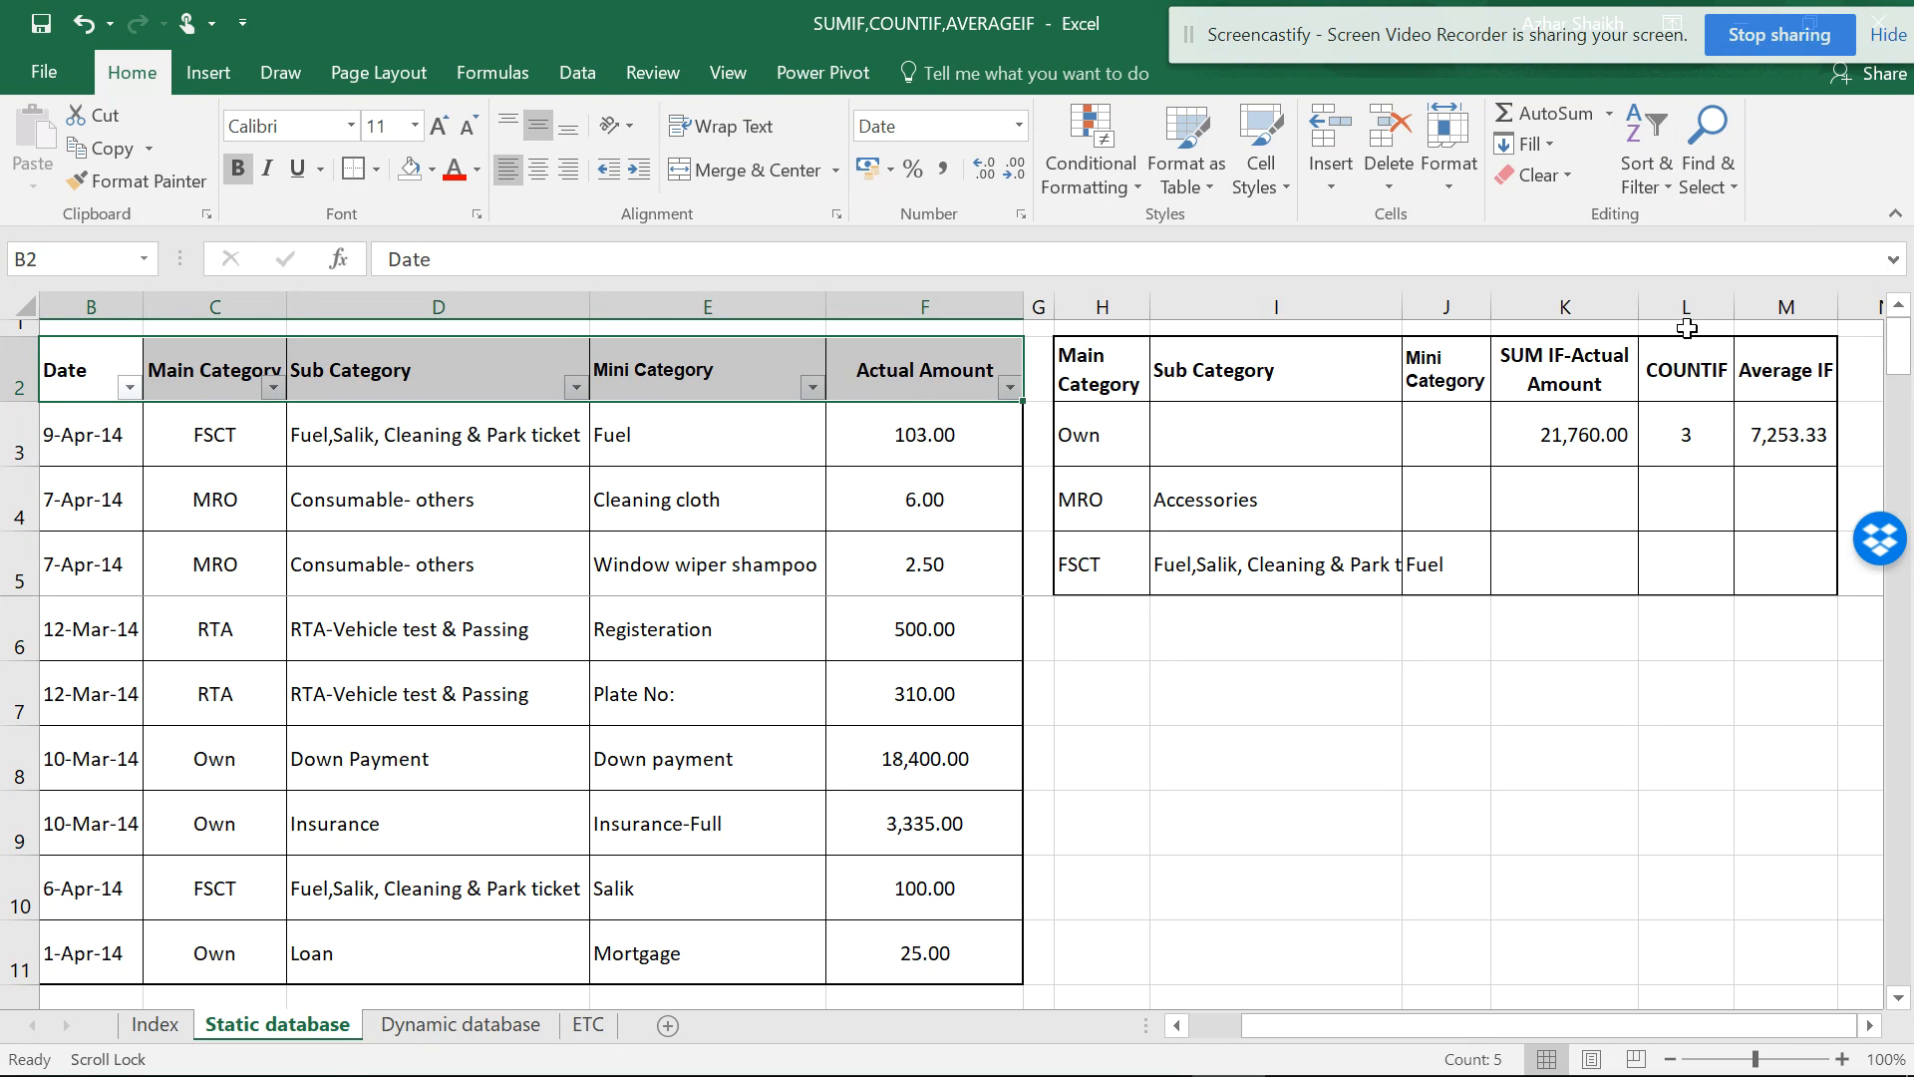
# Filter the data table's Main Category column to show only Own
pyautogui.click(251, 416)
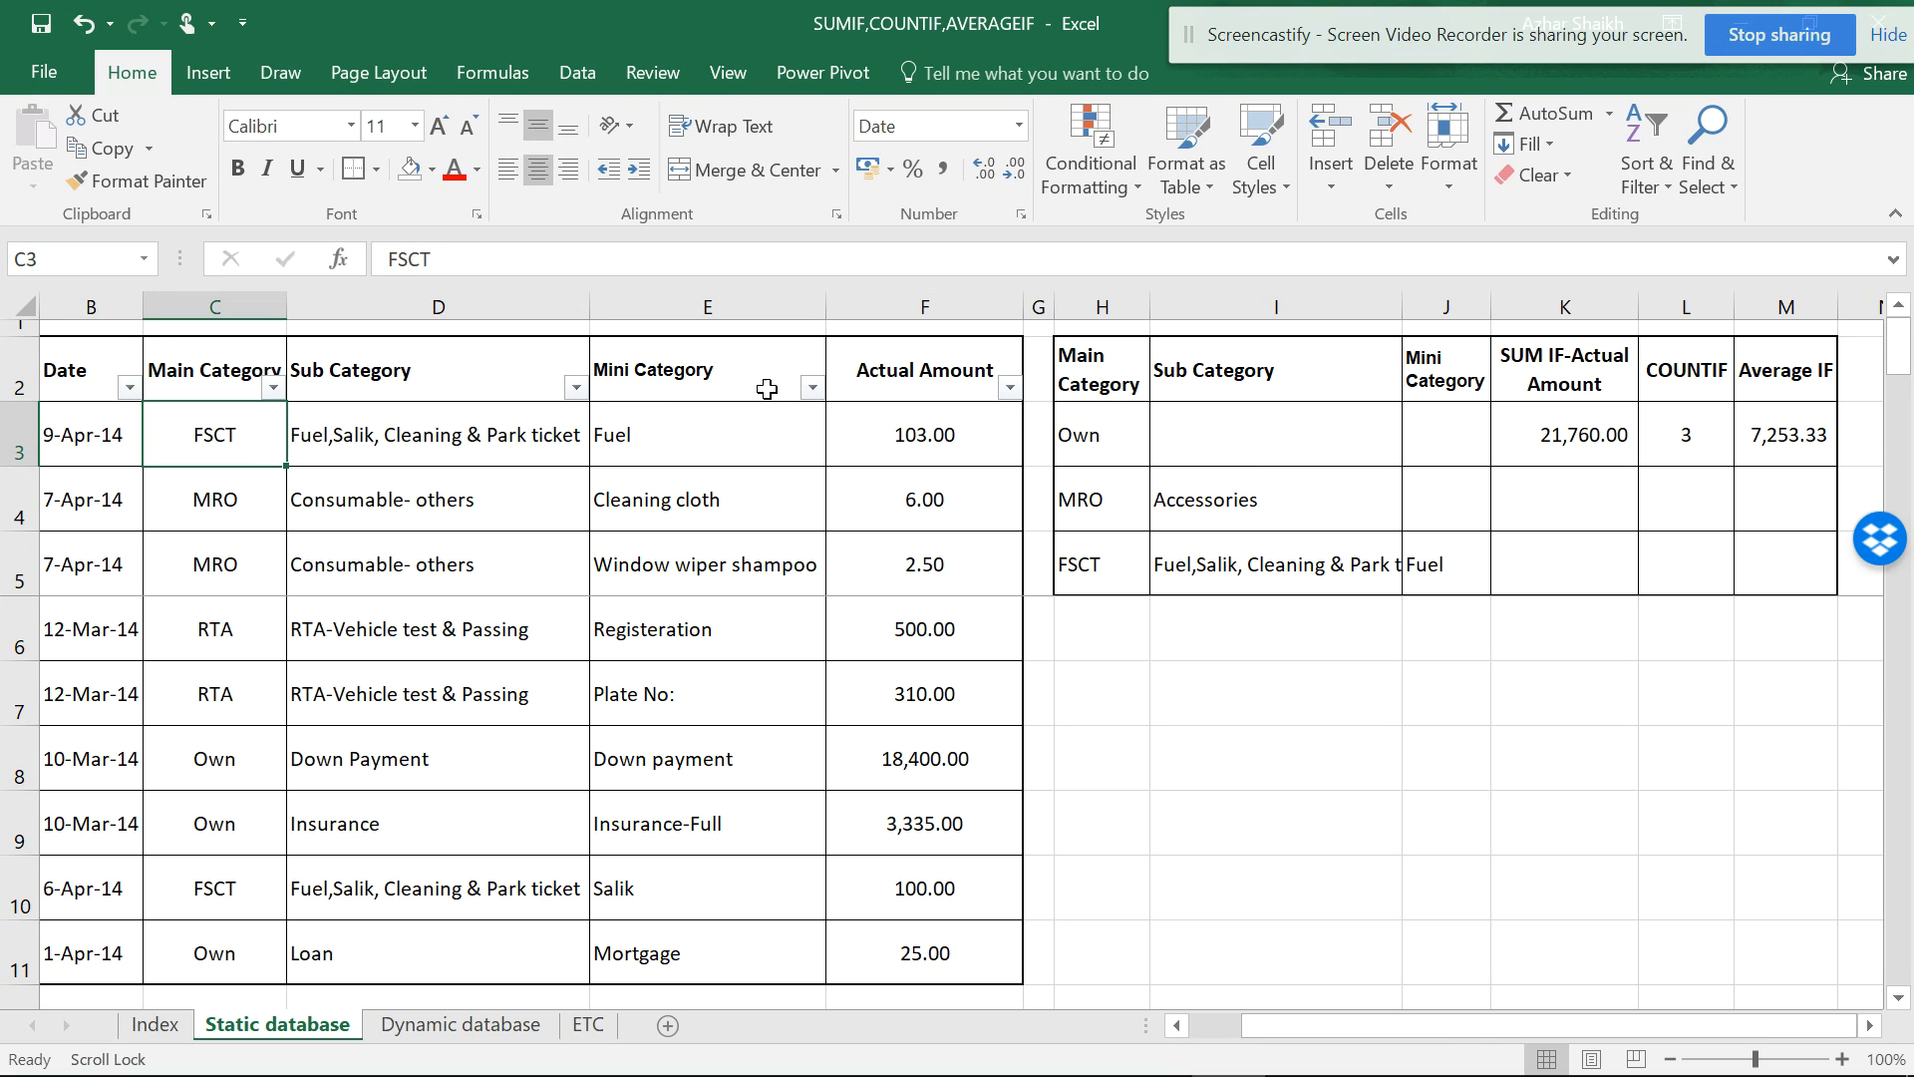
pyautogui.click(274, 387)
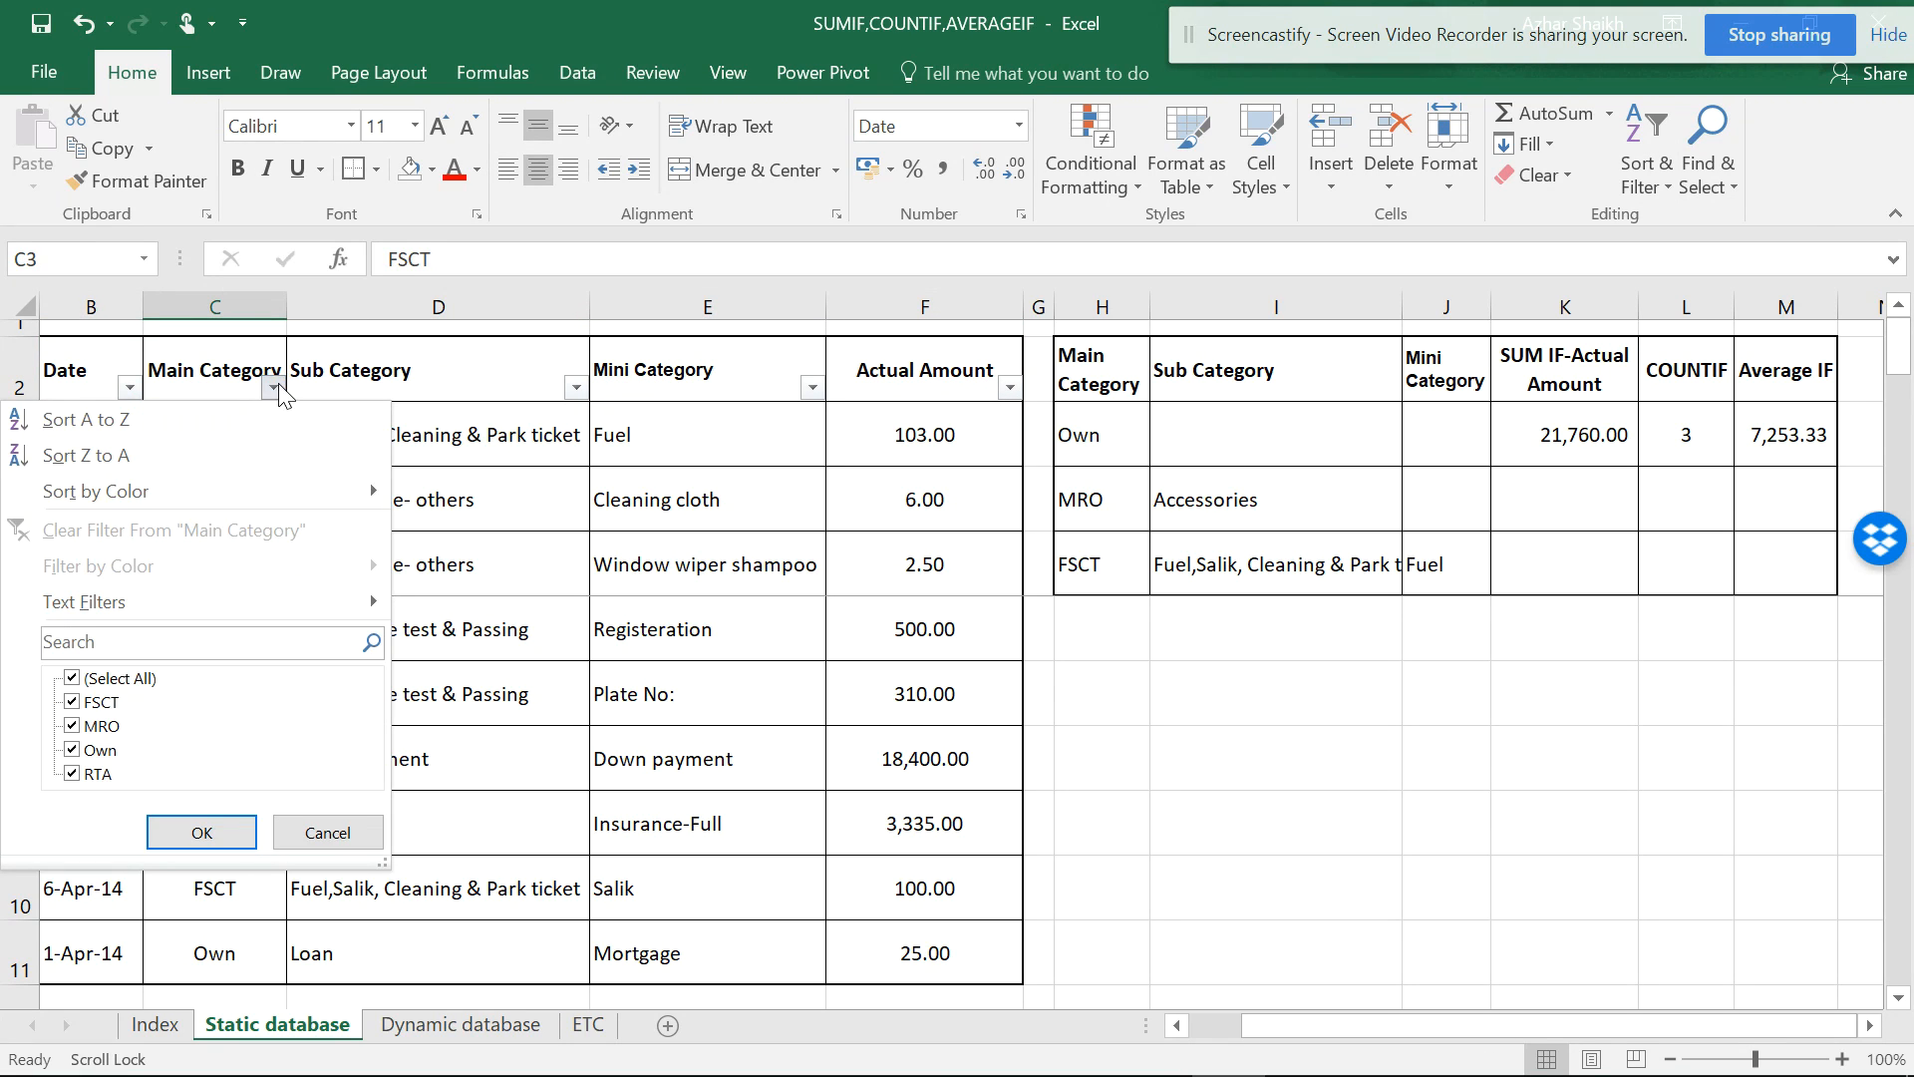
pyautogui.click(120, 680)
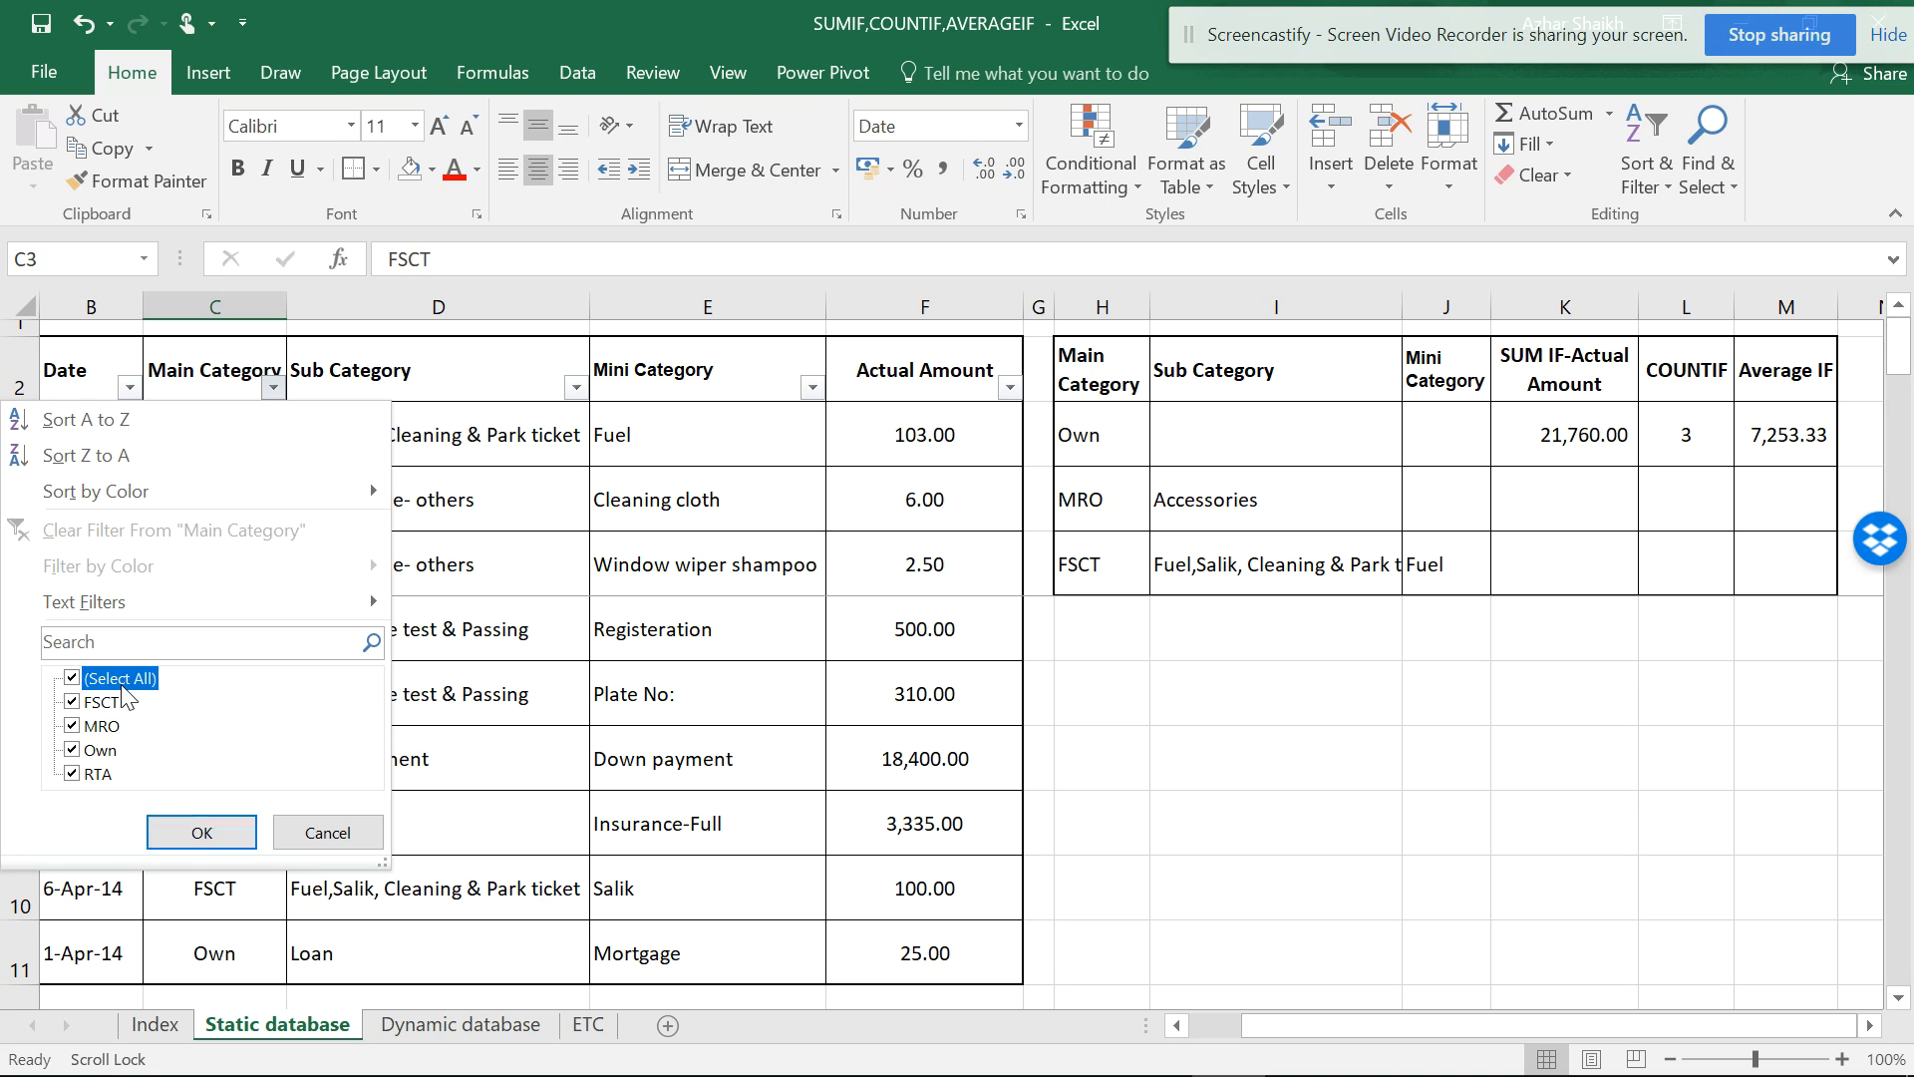
pyautogui.click(72, 751)
pyautogui.click(201, 832)
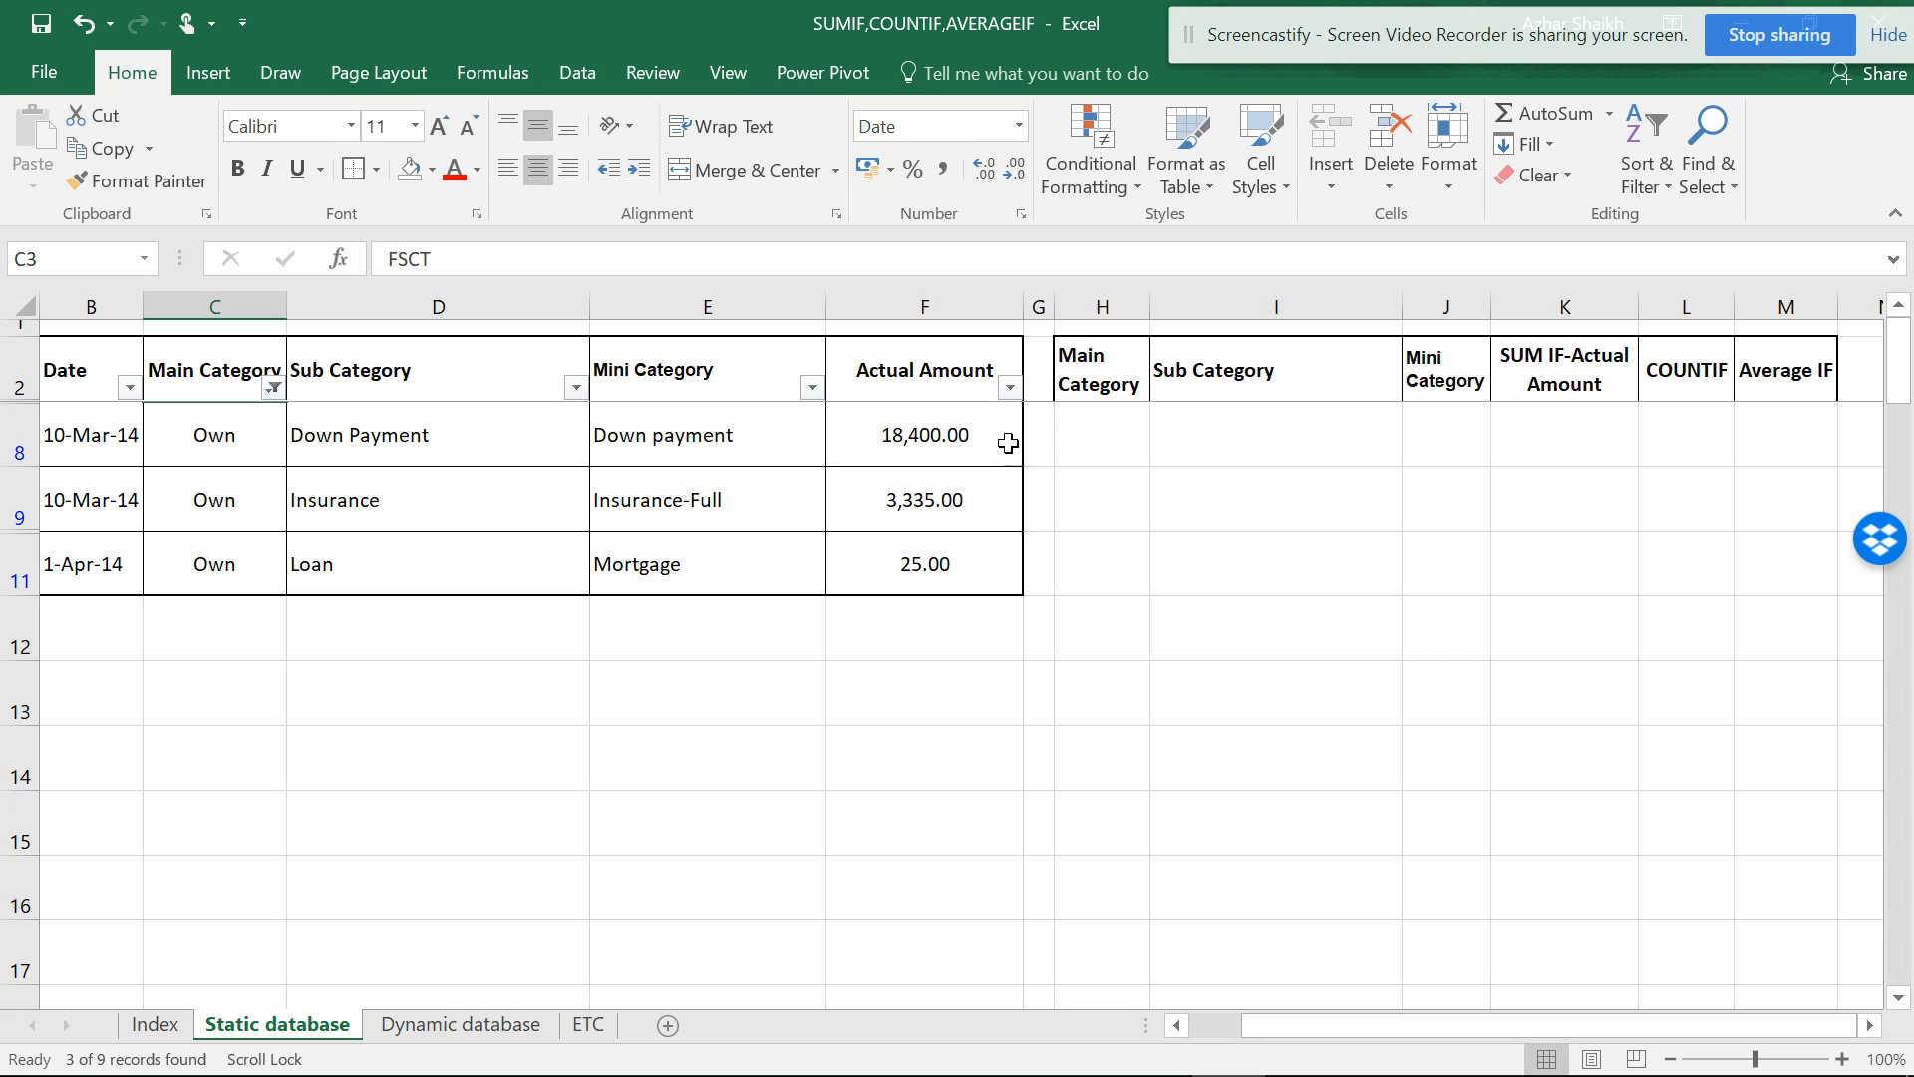
# Check the average, count and sum of the filtered Own actual amounts in F8:F11 by selecting them
pyautogui.moveTo(959, 433); pyautogui.dragTo(951, 568)
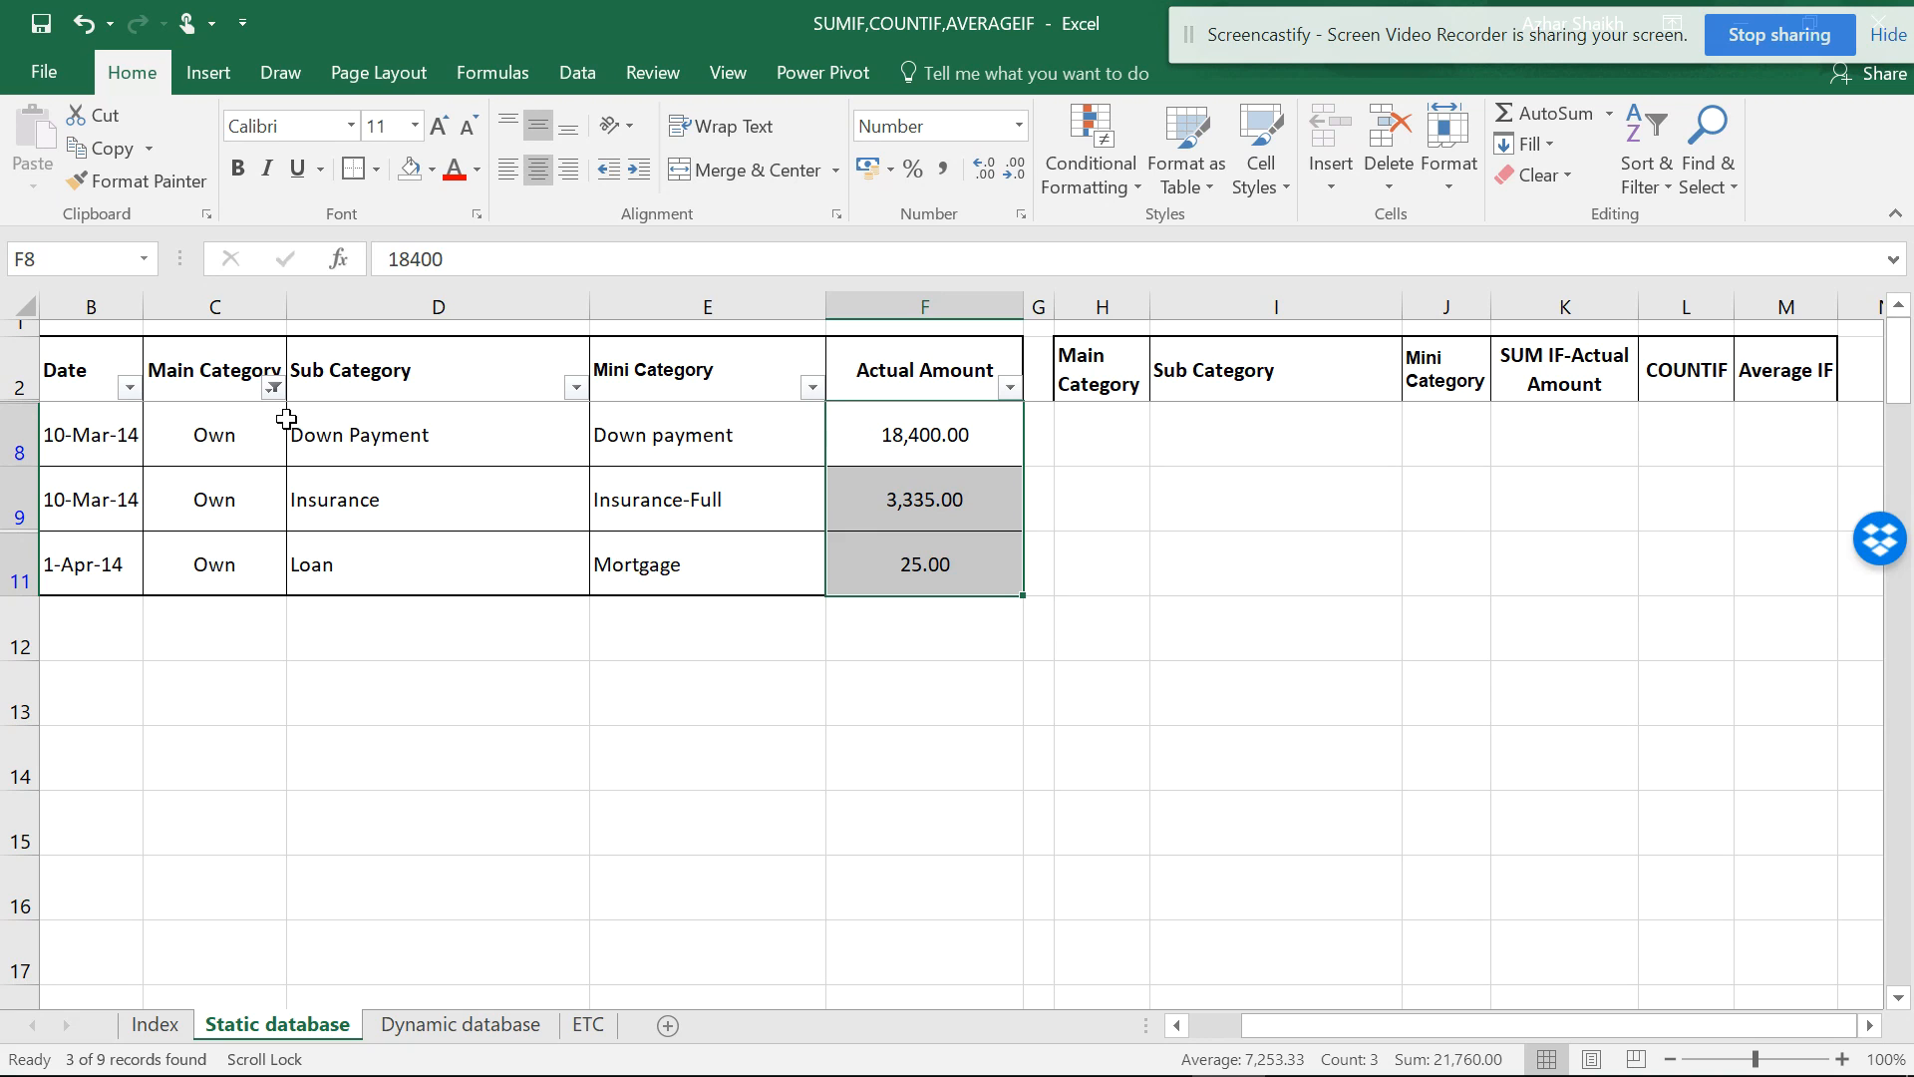
pyautogui.click(909, 435)
pyautogui.click(910, 495)
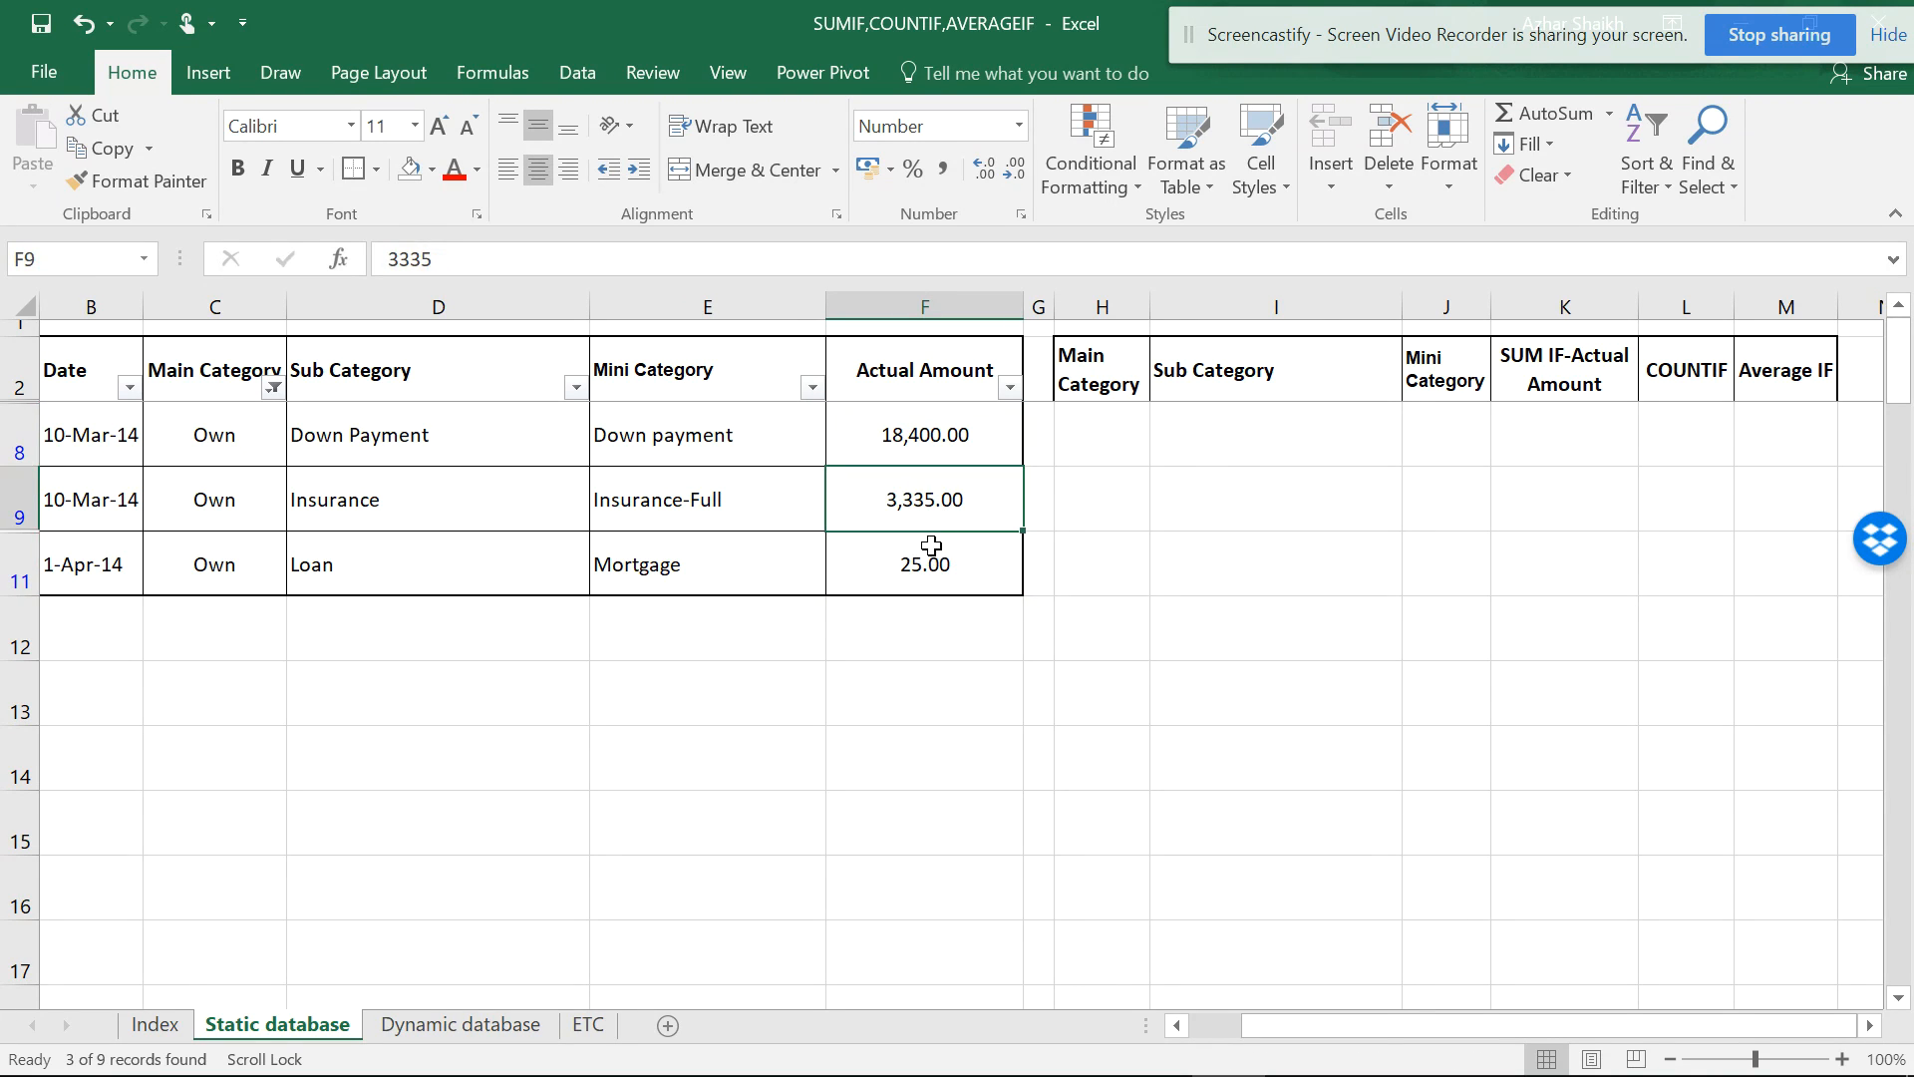
pyautogui.click(923, 547)
pyautogui.moveTo(953, 439); pyautogui.dragTo(953, 590)
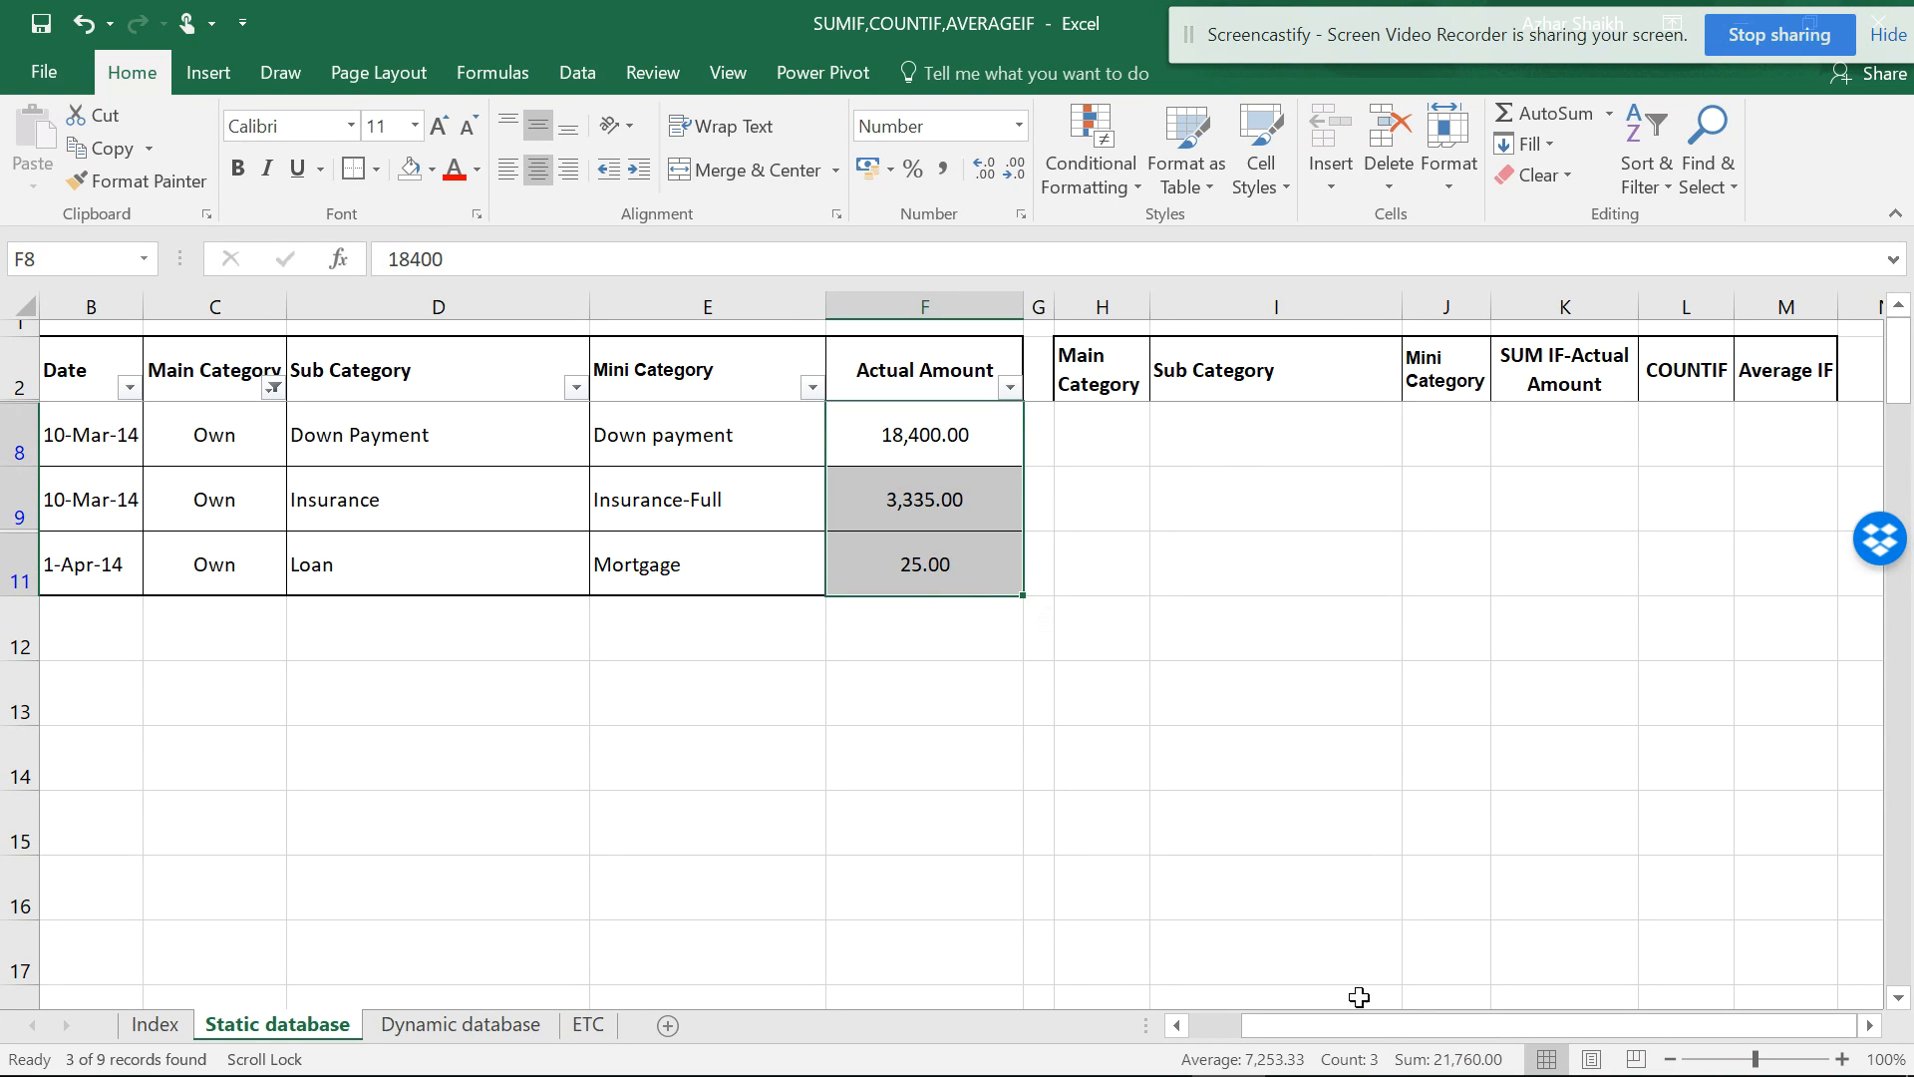
# Clear the filter from the data table's Main Category column so every record is listed
pyautogui.moveTo(1284, 1069)
pyautogui.click(273, 388)
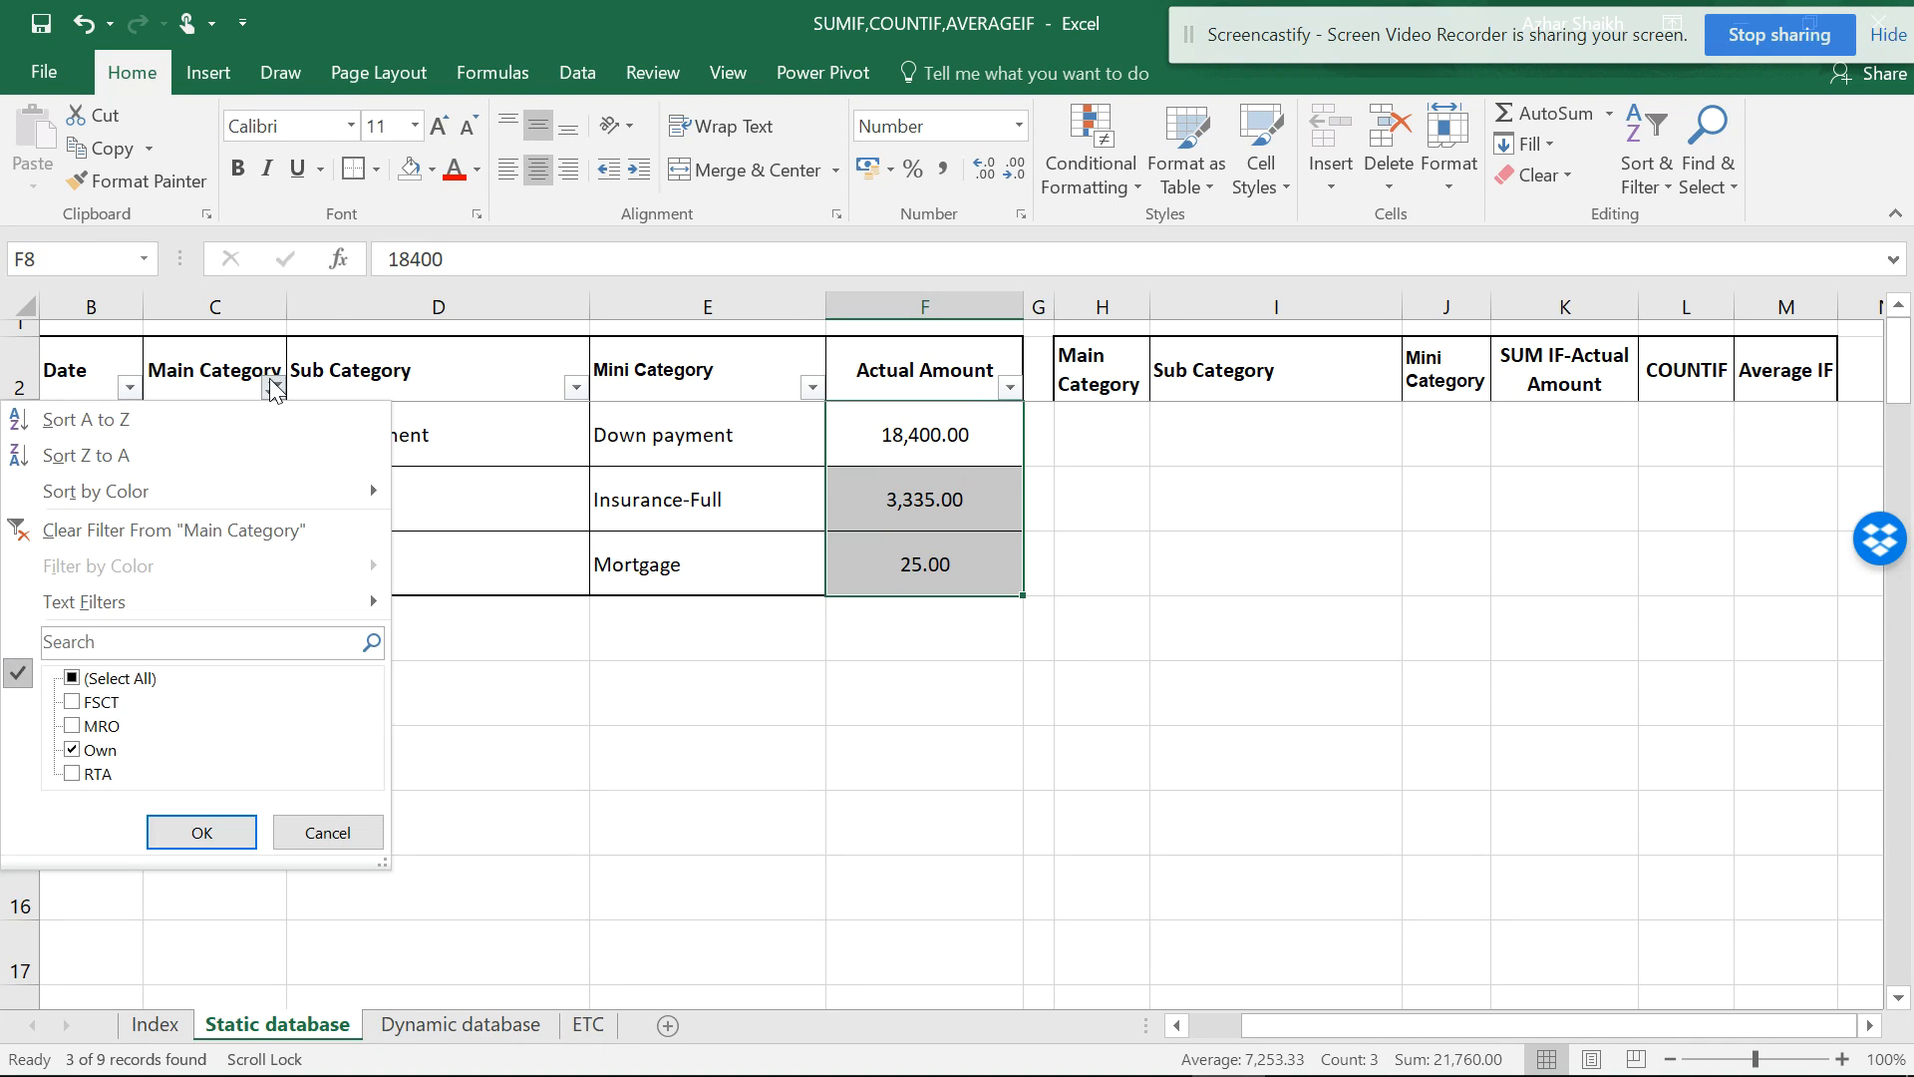
pyautogui.click(208, 533)
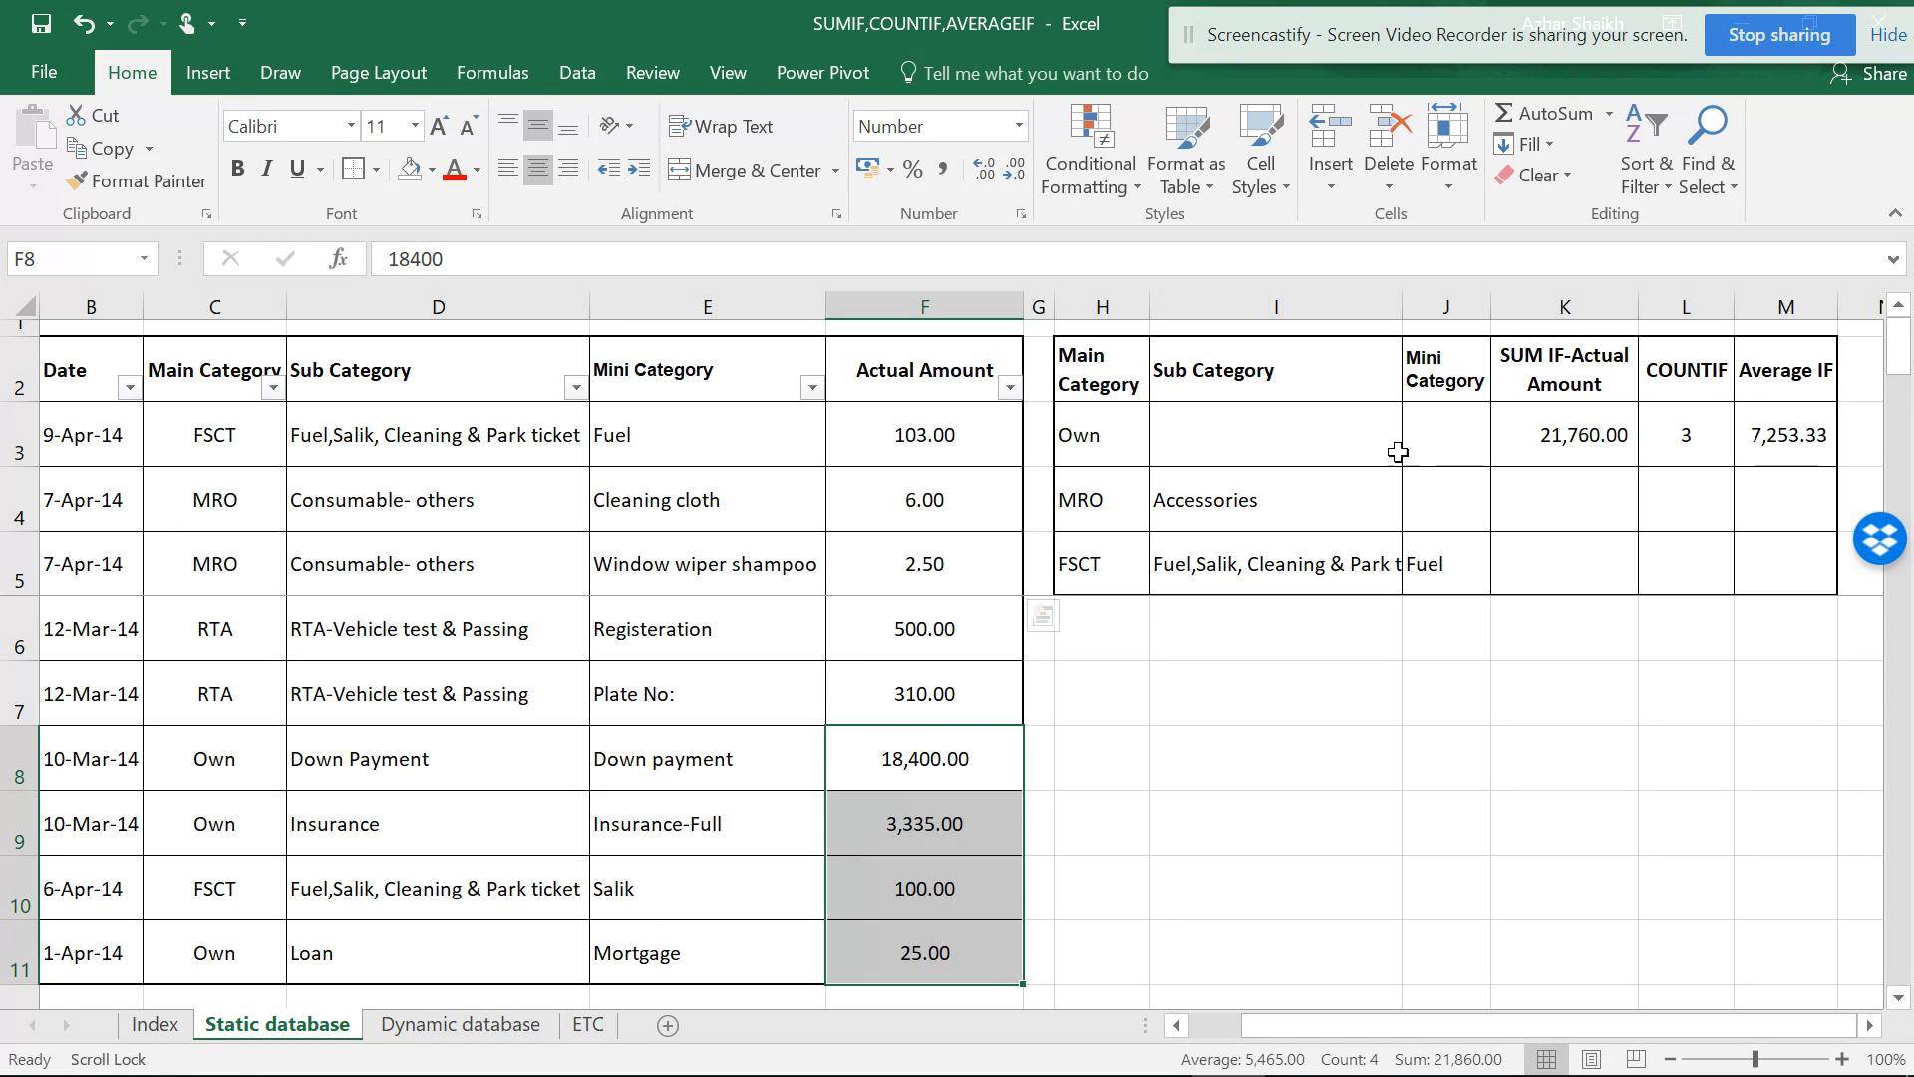
# Review the SUMIF, COUNTIF and AVERAGEIF formulas for the Own category in K3, L3 and M3
pyautogui.click(1563, 449)
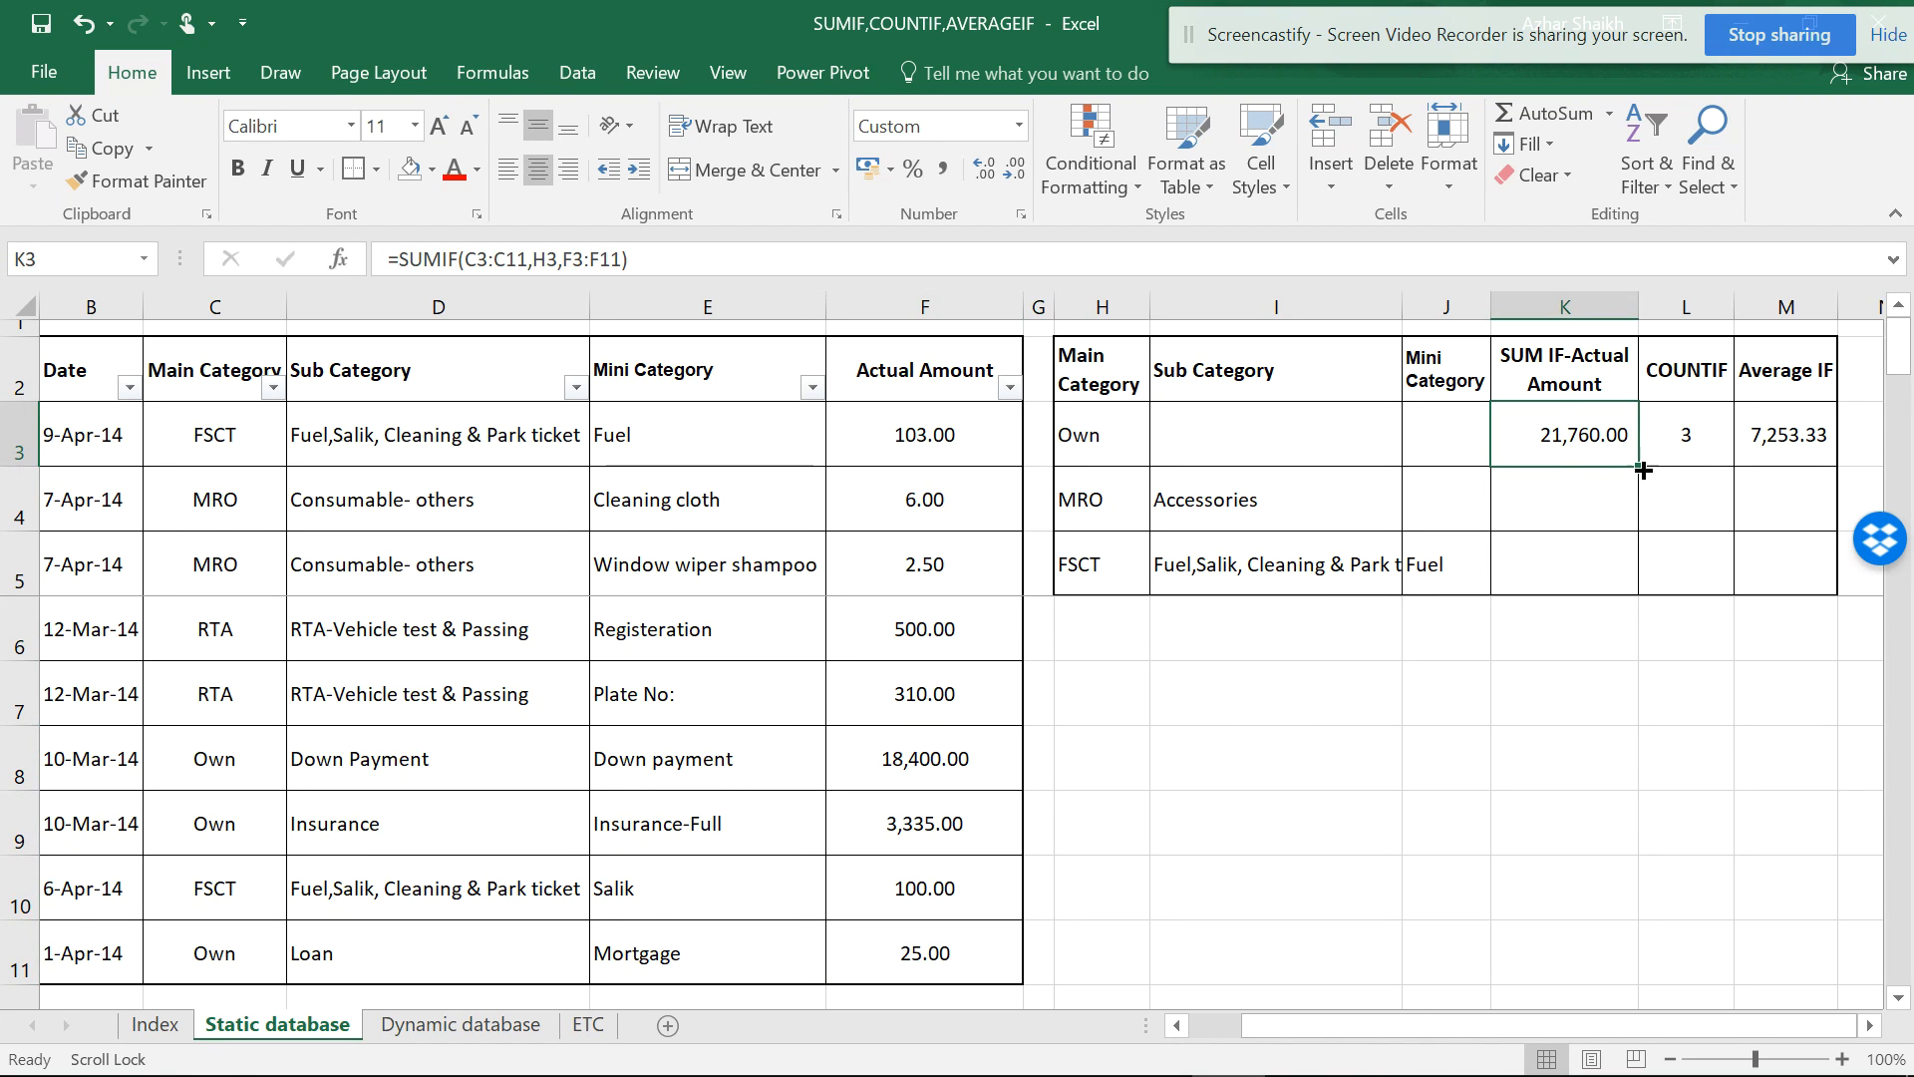
pyautogui.click(1705, 444)
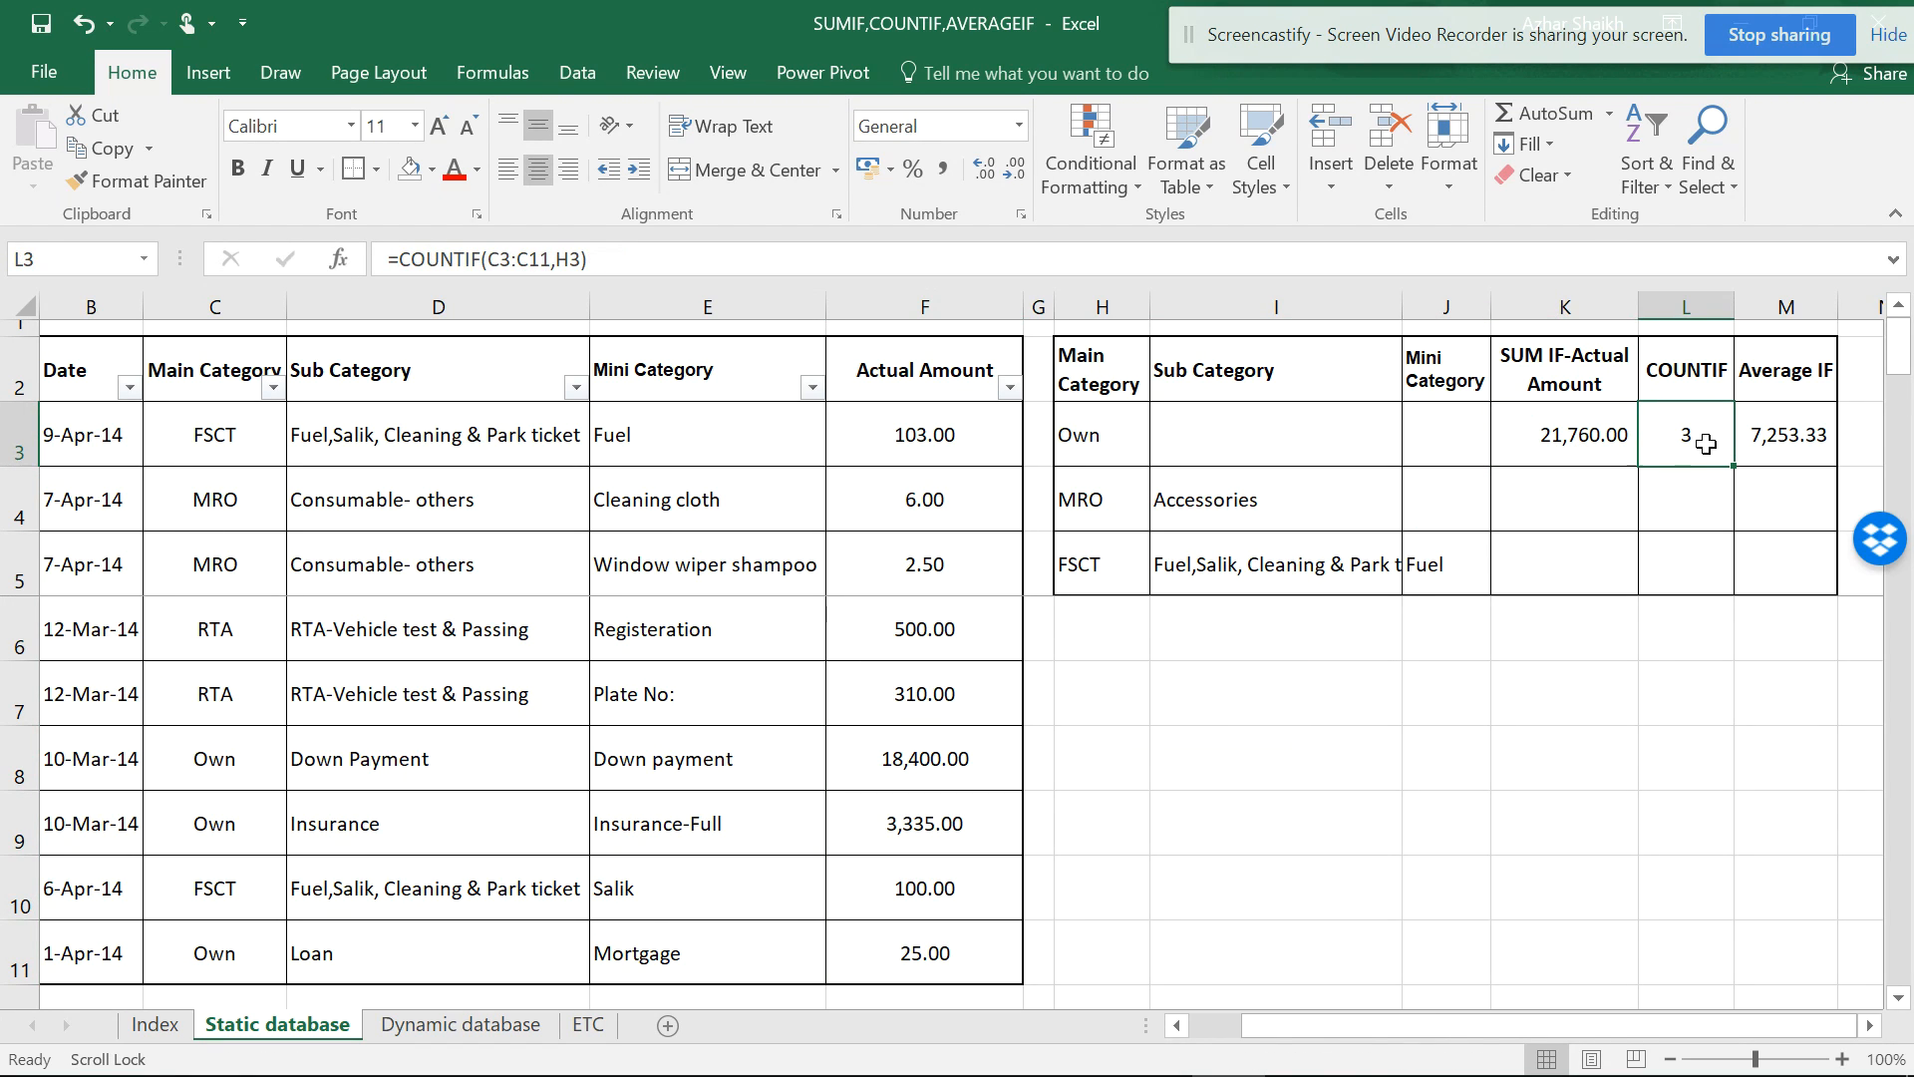
pyautogui.click(1825, 437)
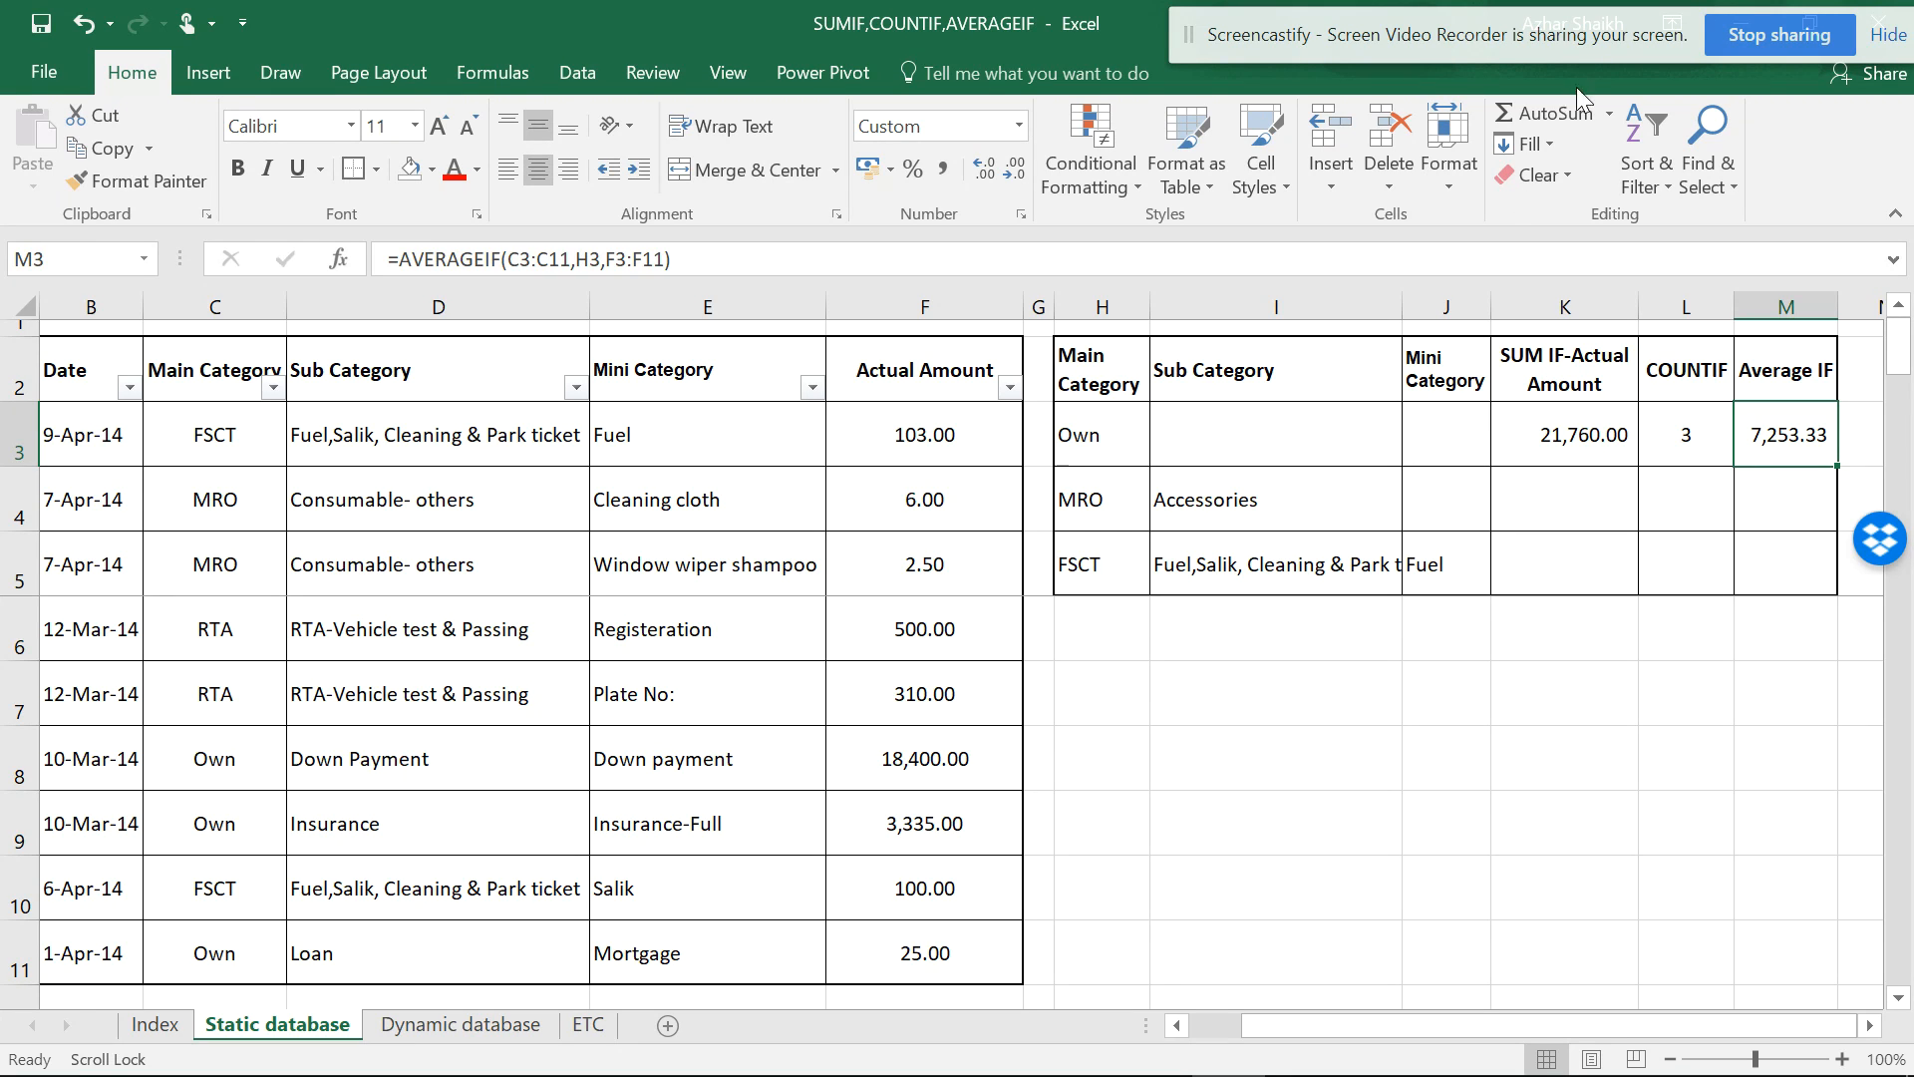
pyautogui.moveTo(1597, 27)
pyautogui.mouseDown()
pyautogui.moveTo(1488, 37)
pyautogui.moveTo(1583, 18)
pyautogui.mouseUp()
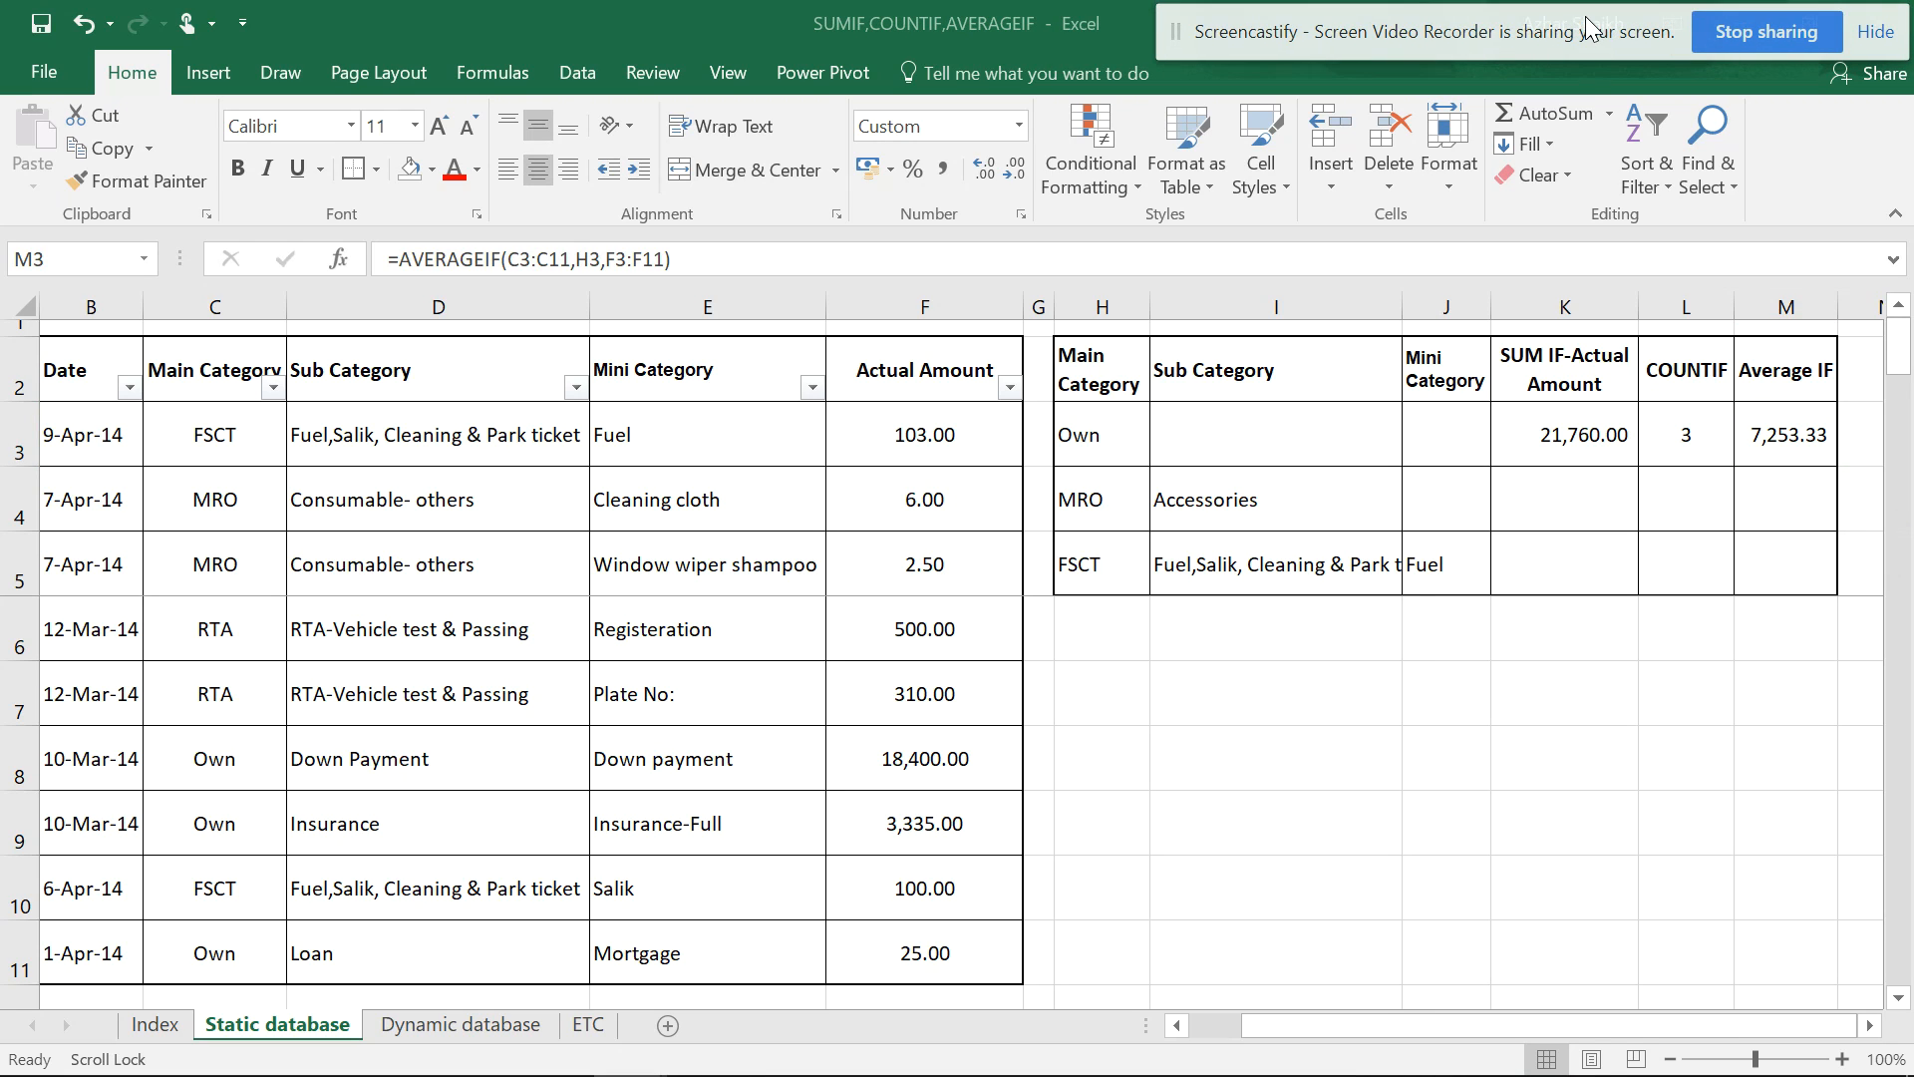